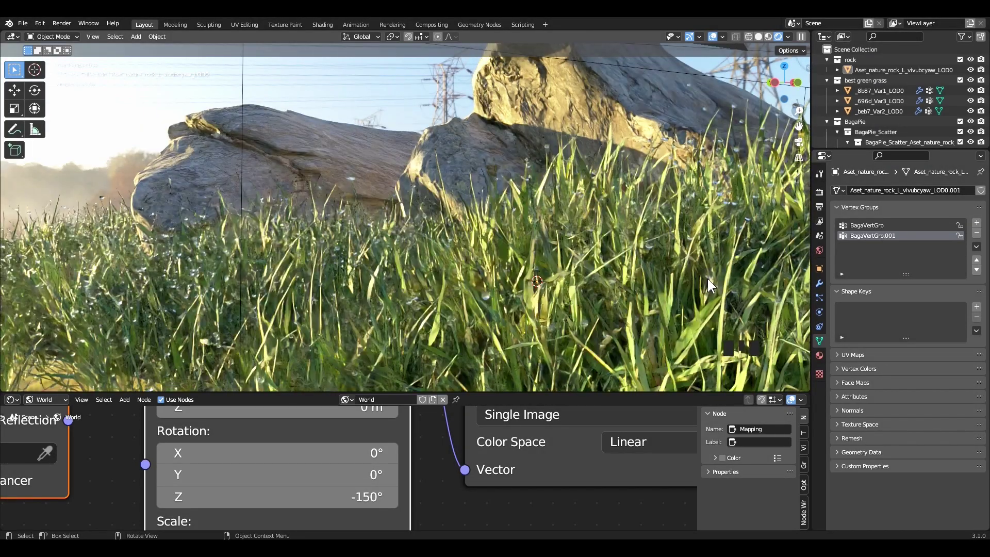
- Examine the finished rendered scene of dewy grass around the rock from several angles and distances
{"action": "scroll", "coordinate": [611, 268], "scroll_direction": "up", "scroll_amount": 1}
{"action": "middle_click_drag", "start_coordinate": [490, 284], "coordinate": [568, 279]}
{"action": "middle_click_drag", "start_coordinate": [567, 279], "coordinate": [524, 231], "text": "shift"}
{"action": "scroll", "coordinate": [524, 231], "scroll_direction": "down", "scroll_amount": 2}
{"action": "left_click", "coordinate": [694, 138]}
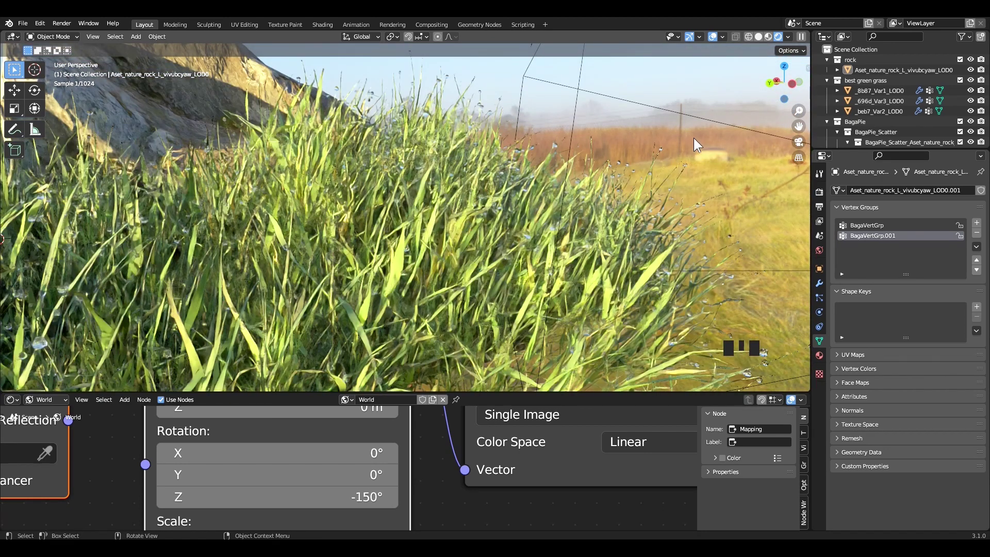
{"action": "middle_click_drag", "start_coordinate": [694, 138], "coordinate": [250, 296]}
{"action": "scroll", "coordinate": [361, 309], "scroll_direction": "up", "scroll_amount": 3}
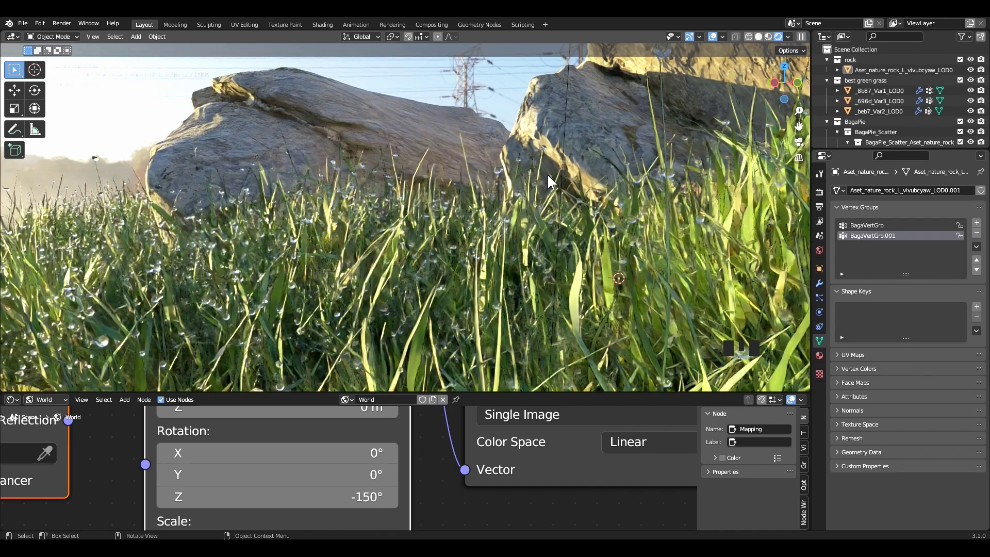
{"action": "middle_click_drag", "start_coordinate": [546, 176], "coordinate": [523, 192], "text": "shift"}
{"action": "left_click", "coordinate": [574, 180]}
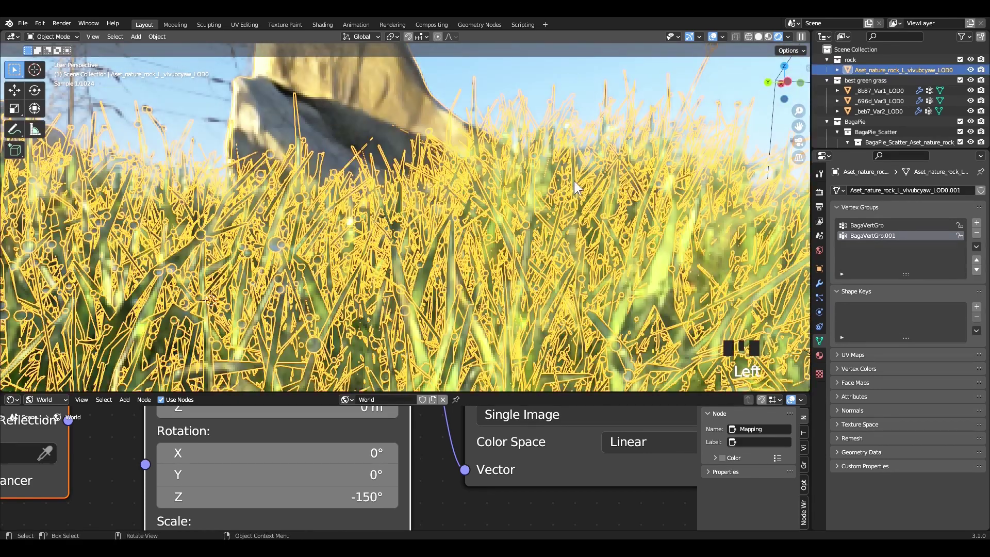
{"action": "left_click", "coordinate": [584, 74]}
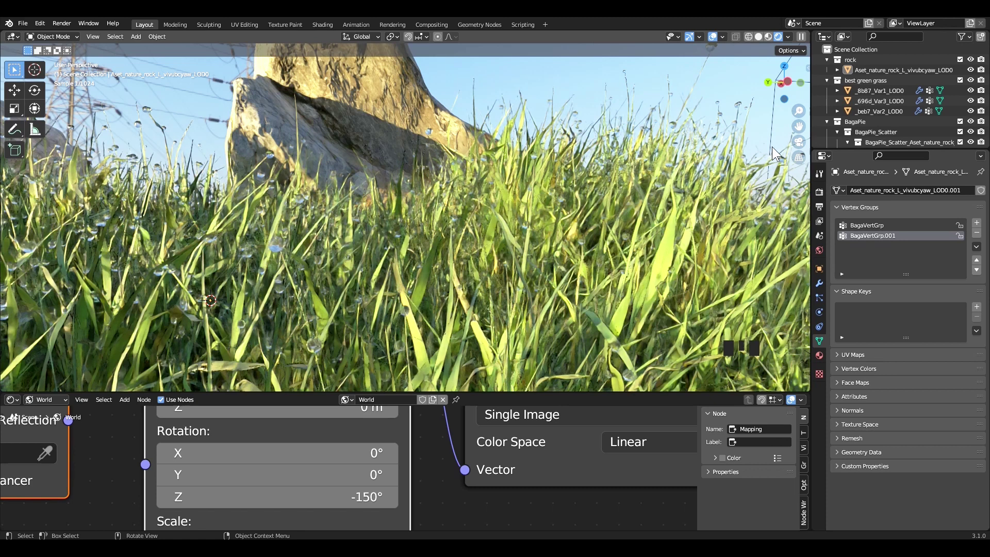
{"action": "middle_click_drag", "start_coordinate": [539, 256], "coordinate": [453, 262]}
{"action": "scroll", "coordinate": [454, 298], "scroll_direction": "up", "scroll_amount": 2}
{"action": "scroll", "coordinate": [448, 297], "scroll_direction": "up", "scroll_amount": 1}
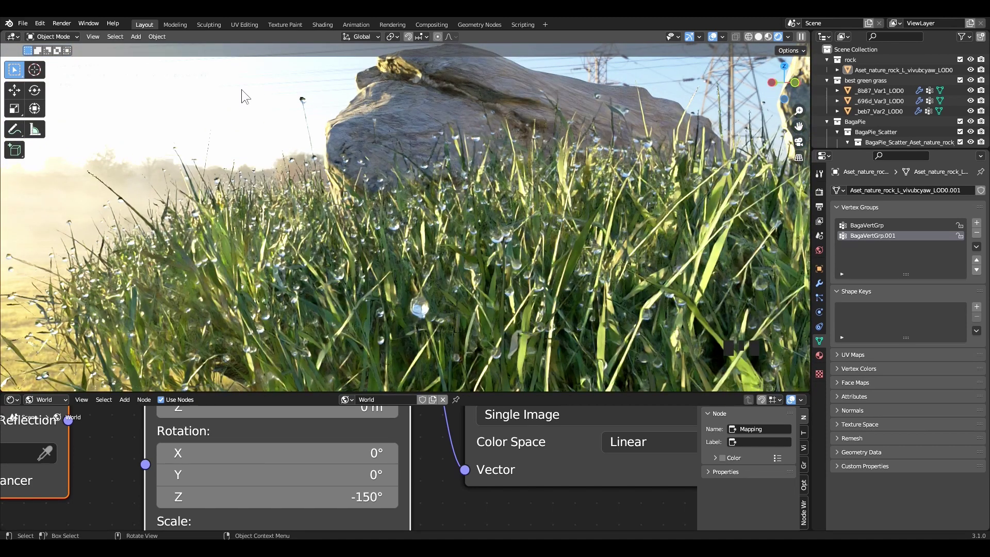
- View the finished scene in solid shading from farther away to study the rock, scattered grass and camera layout
{"action": "left_click", "coordinate": [759, 37]}
{"action": "middle_click_drag", "start_coordinate": [609, 206], "coordinate": [542, 248]}
{"action": "scroll", "coordinate": [537, 292], "scroll_direction": "down", "scroll_amount": 7}
{"action": "middle_click_drag", "start_coordinate": [516, 155], "coordinate": [501, 197]}
{"action": "scroll", "coordinate": [500, 197], "scroll_direction": "down", "scroll_amount": 6}
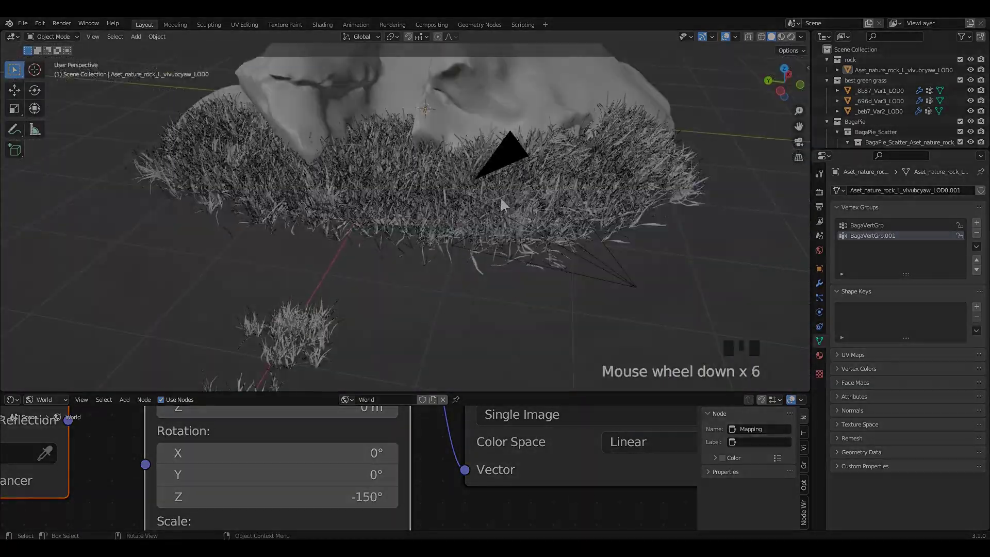
{"action": "scroll", "coordinate": [583, 197], "scroll_direction": "up", "scroll_amount": 2}
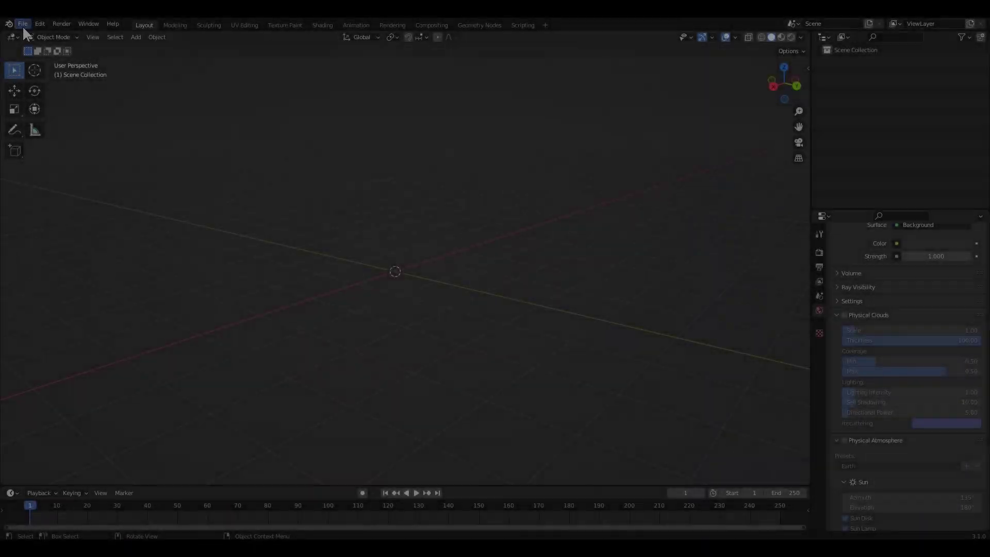
- Append the rock collection from rock.blend in the "Realistic grass with free addon" folder
{"action": "left_click", "coordinate": [22, 26]}
{"action": "left_click", "coordinate": [63, 133]}
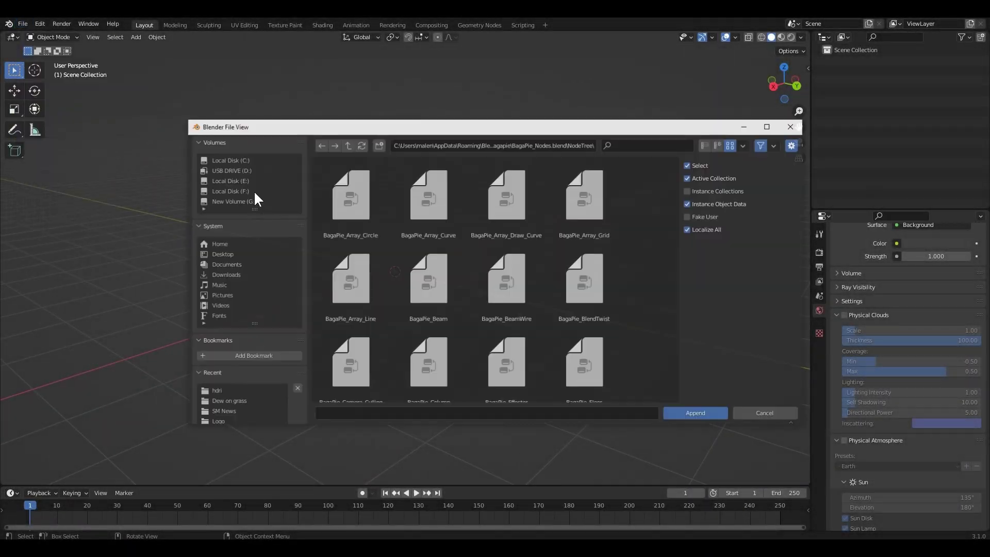
{"action": "left_click", "coordinate": [237, 400]}
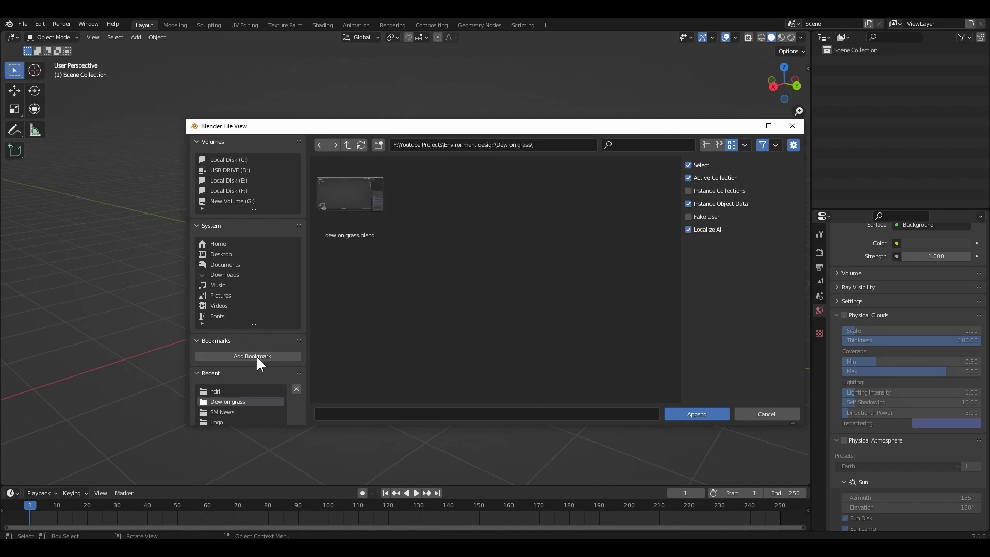
{"action": "left_click", "coordinate": [348, 145]}
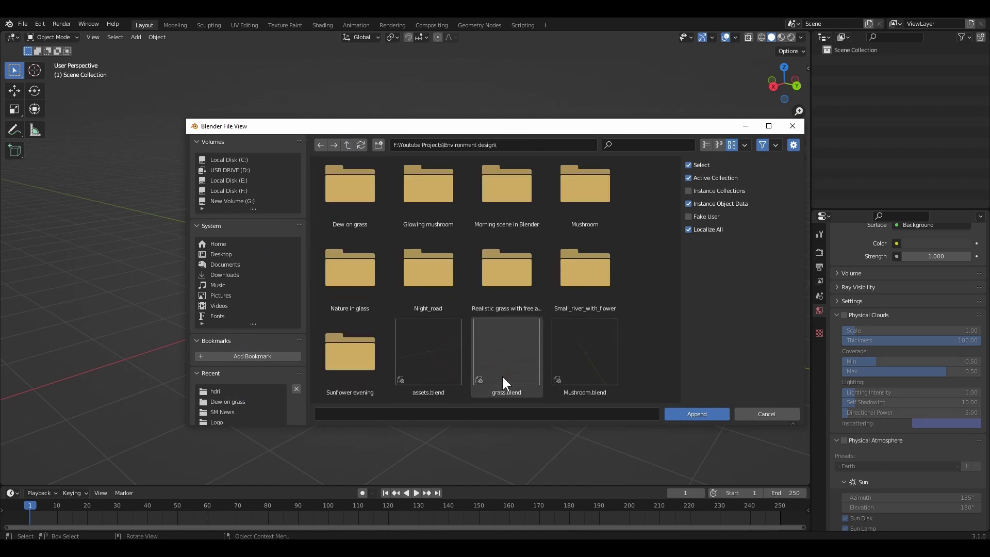
{"action": "double_click", "coordinate": [500, 273]}
{"action": "scroll", "coordinate": [525, 367], "scroll_direction": "down", "scroll_amount": 1}
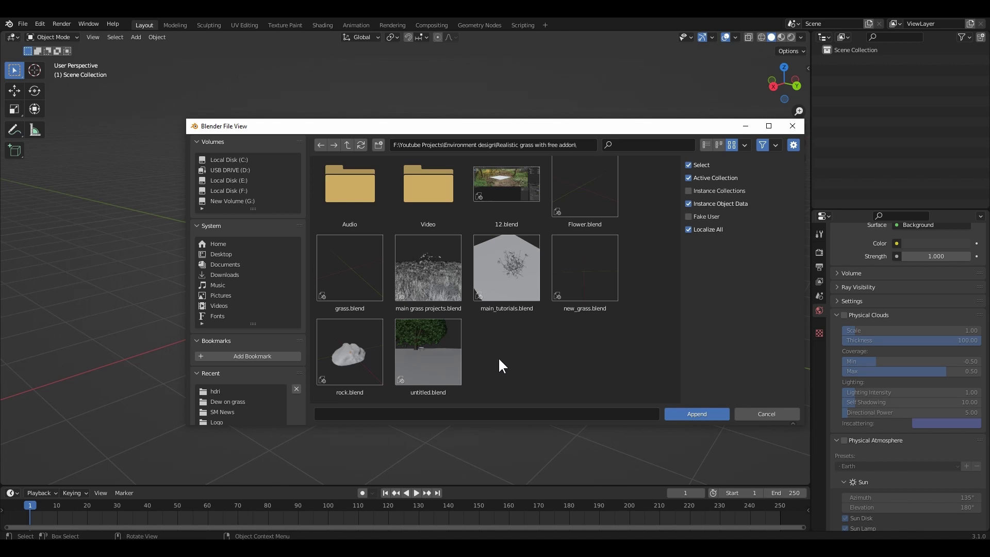
{"action": "left_click", "coordinate": [337, 357]}
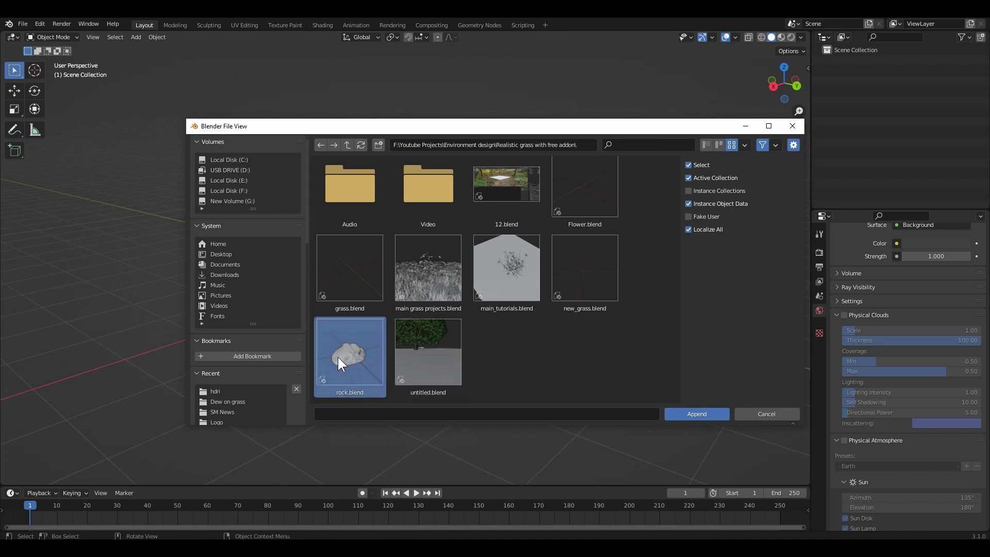
{"action": "left_click", "coordinate": [704, 413]}
{"action": "double_click", "coordinate": [412, 209]}
{"action": "left_click", "coordinate": [426, 245]}
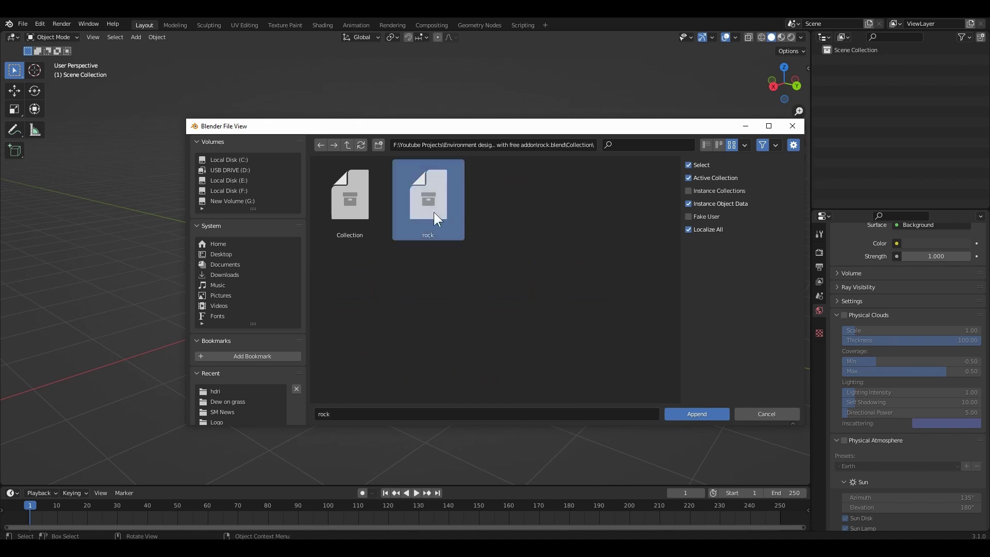
{"action": "left_click", "coordinate": [675, 412]}
- Inspect the appended rock from several sides in material preview and return to solid shading
{"action": "middle_click_drag", "start_coordinate": [433, 333], "coordinate": [424, 324]}
{"action": "left_click", "coordinate": [704, 232]}
{"action": "middle_click_drag", "start_coordinate": [651, 305], "coordinate": [570, 293]}
{"action": "scroll", "coordinate": [605, 291], "scroll_direction": "up", "scroll_amount": 2}
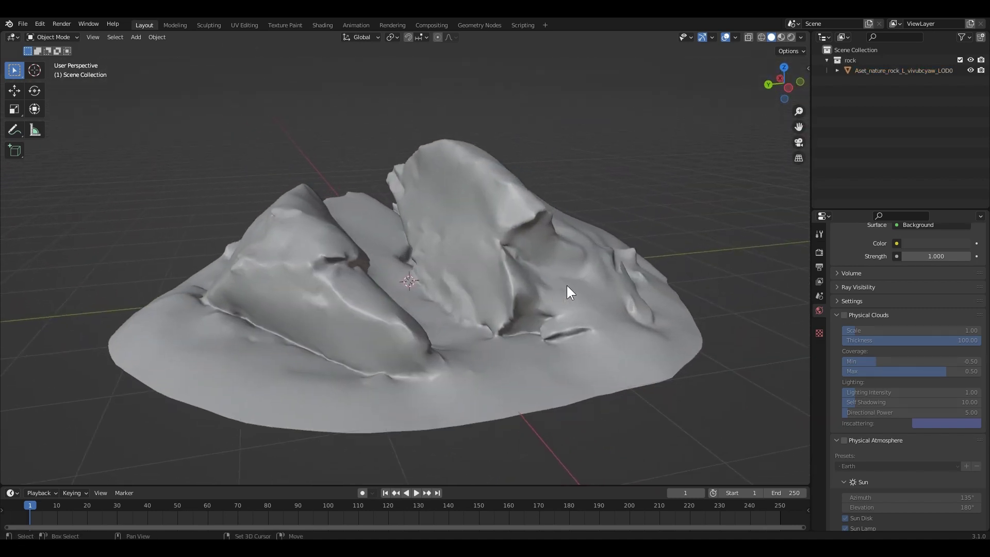
{"action": "left_click", "coordinate": [781, 39]}
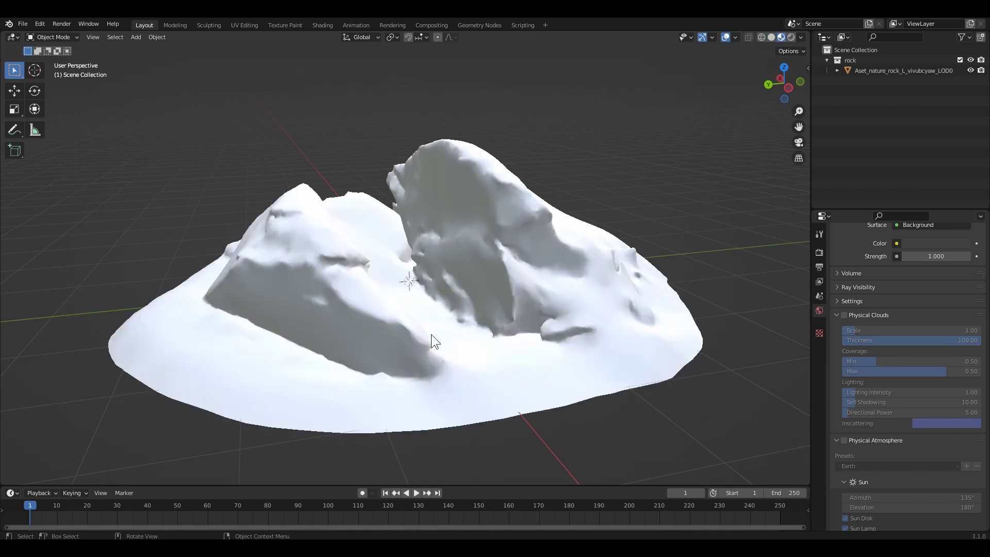
{"action": "mouse_move", "coordinate": [431, 333]}
{"action": "middle_mouse_down"}
{"action": "mouse_move", "coordinate": [413, 394]}
{"action": "mouse_move", "coordinate": [515, 373]}
{"action": "mouse_move", "coordinate": [583, 336]}
{"action": "mouse_move", "coordinate": [620, 352]}
{"action": "mouse_move", "coordinate": [380, 349]}
{"action": "mouse_move", "coordinate": [448, 360]}
{"action": "mouse_move", "coordinate": [548, 347]}
{"action": "mouse_move", "coordinate": [475, 363]}
{"action": "mouse_move", "coordinate": [514, 351]}
{"action": "mouse_move", "coordinate": [707, 157]}
{"action": "mouse_move", "coordinate": [719, 178]}
{"action": "middle_mouse_up"}
{"action": "left_click", "coordinate": [771, 38]}
- Save the file and select the rock
{"action": "middle_click_drag", "start_coordinate": [557, 140], "coordinate": [519, 207], "text": "ctrl"}
{"action": "key", "text": "ctrl+s"}
{"action": "left_click", "coordinate": [468, 267]}
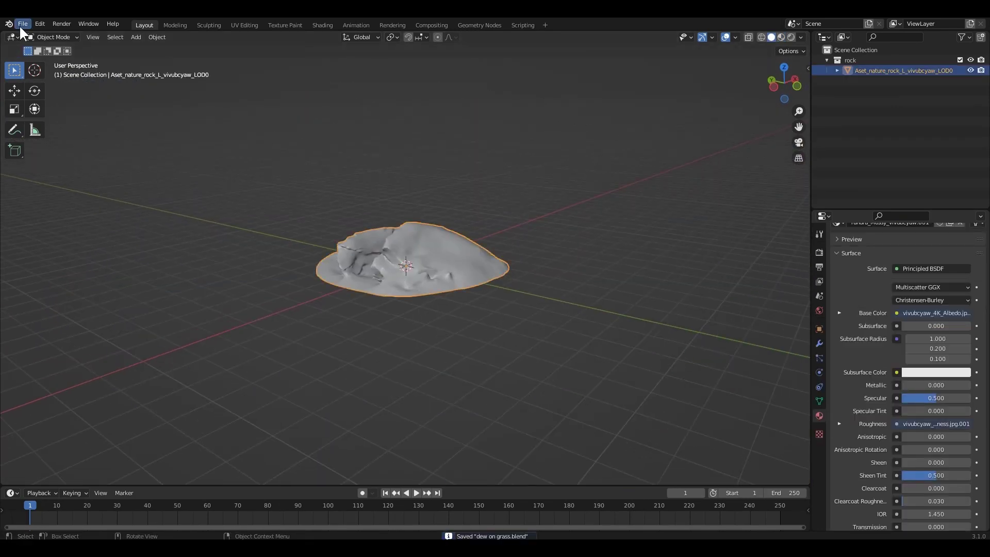
- Append the "best green grass" collection from new_grass.blend
{"action": "left_click", "coordinate": [22, 24]}
{"action": "left_click", "coordinate": [50, 146]}
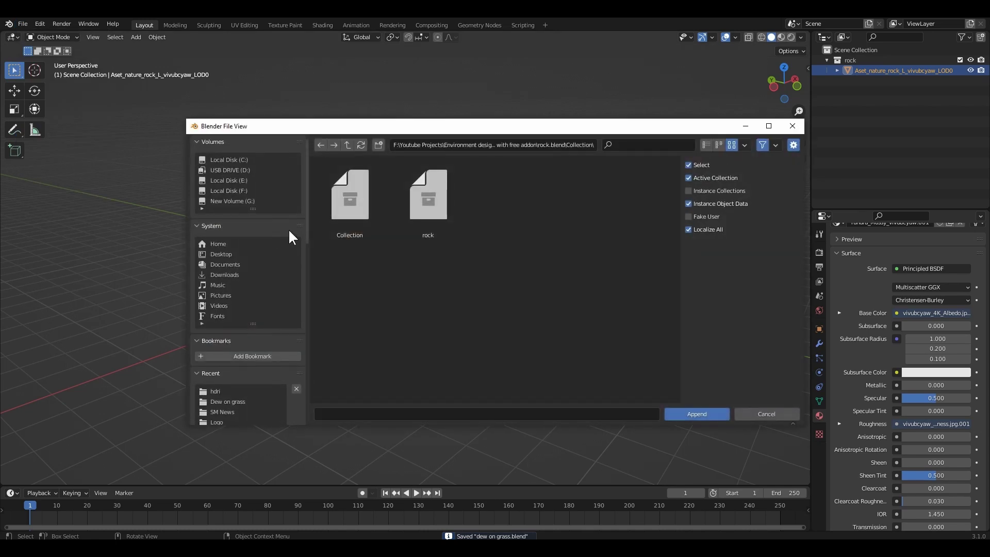
{"action": "left_click", "coordinate": [347, 144]}
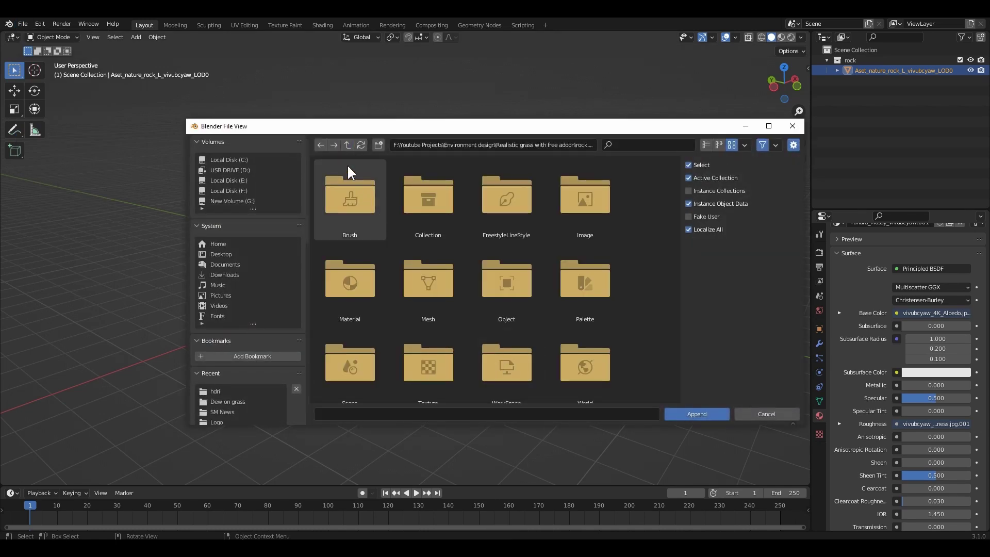
{"action": "left_click", "coordinate": [347, 144]}
{"action": "left_click", "coordinate": [581, 280]}
{"action": "left_click", "coordinate": [434, 208]}
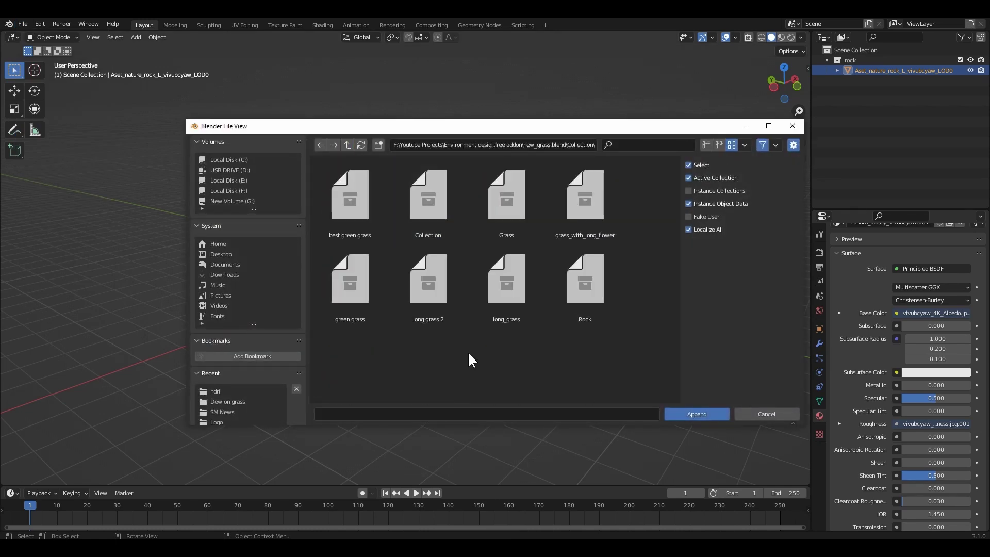
{"action": "left_click", "coordinate": [351, 196]}
{"action": "left_click", "coordinate": [696, 414]}
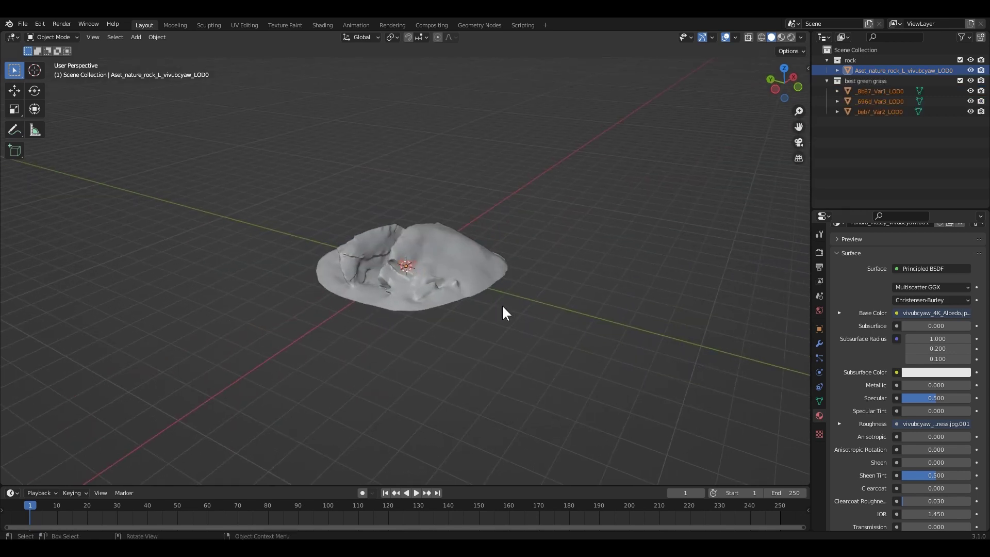
- Hide the rock collection, frame the grass clumps in the viewport and deselect everything
{"action": "left_click", "coordinate": [971, 60]}
{"action": "key", "text": "KP_Decimal"}
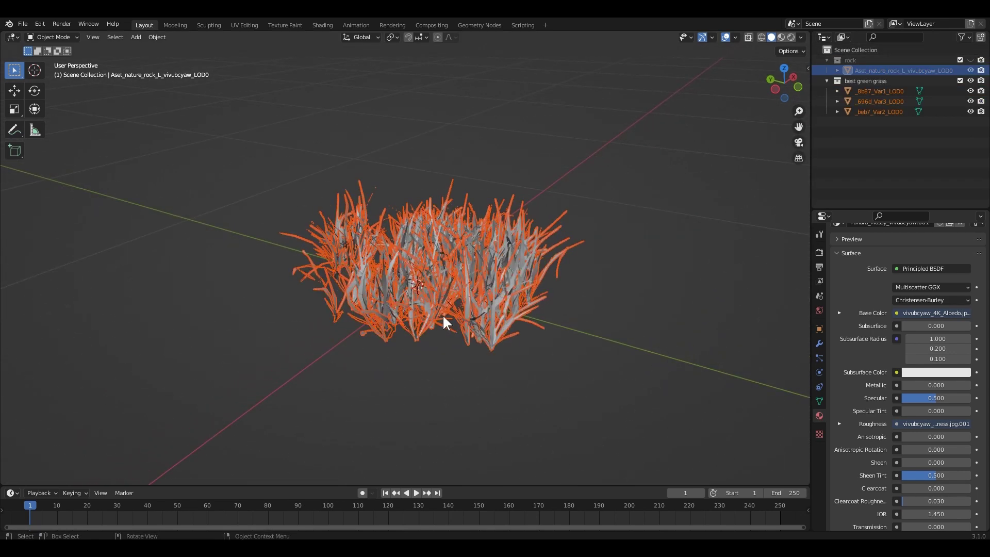
{"action": "key", "text": "ctrl+a"}
{"action": "left_click", "coordinate": [485, 327]}
{"action": "mouse_move", "coordinate": [485, 327]}
{"action": "middle_mouse_down"}
{"action": "mouse_move", "coordinate": [444, 354]}
{"action": "mouse_move", "coordinate": [516, 362]}
{"action": "mouse_move", "coordinate": [480, 319]}
{"action": "middle_mouse_up"}
{"action": "key", "text": "alt+a"}
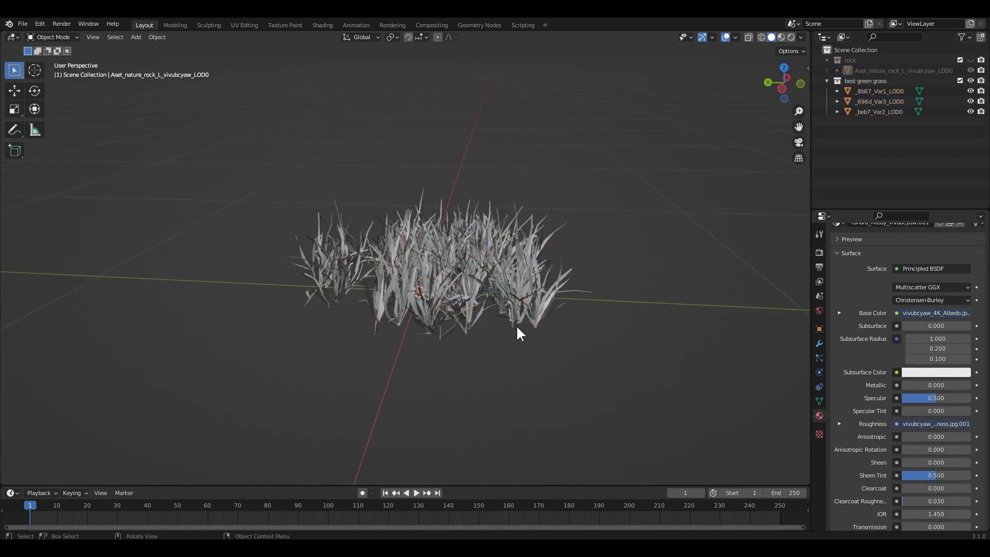
- Save the file and check the grass clumps in material preview and rendered shading, returning to solid shading
{"action": "scroll", "coordinate": [517, 326], "scroll_direction": "up", "scroll_amount": 4}
{"action": "middle_click_drag", "start_coordinate": [499, 371], "coordinate": [513, 363]}
{"action": "key", "text": "ctrl+s"}
{"action": "left_click", "coordinate": [782, 37]}
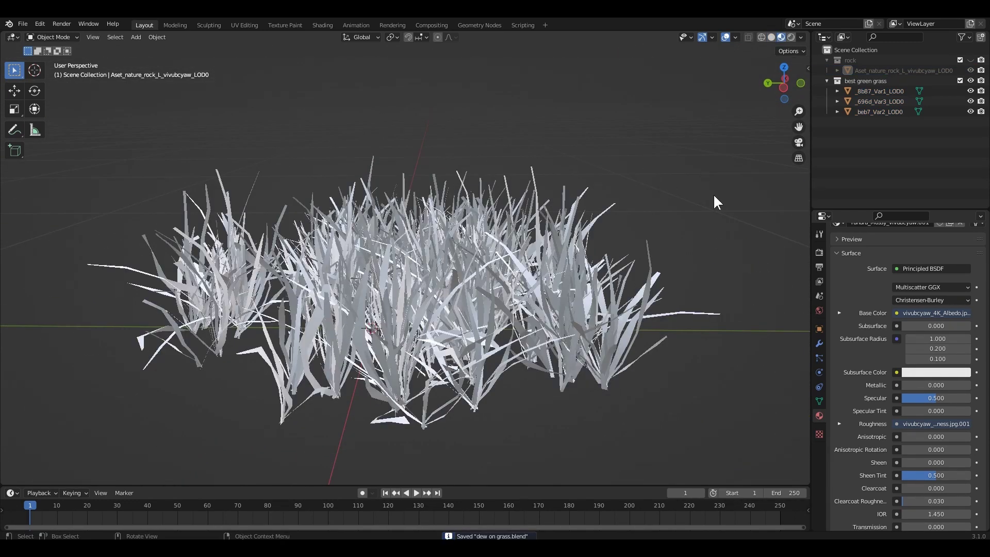
{"action": "middle_click_drag", "start_coordinate": [714, 199], "coordinate": [508, 321]}
{"action": "left_click", "coordinate": [791, 37]}
{"action": "left_click", "coordinate": [771, 38]}
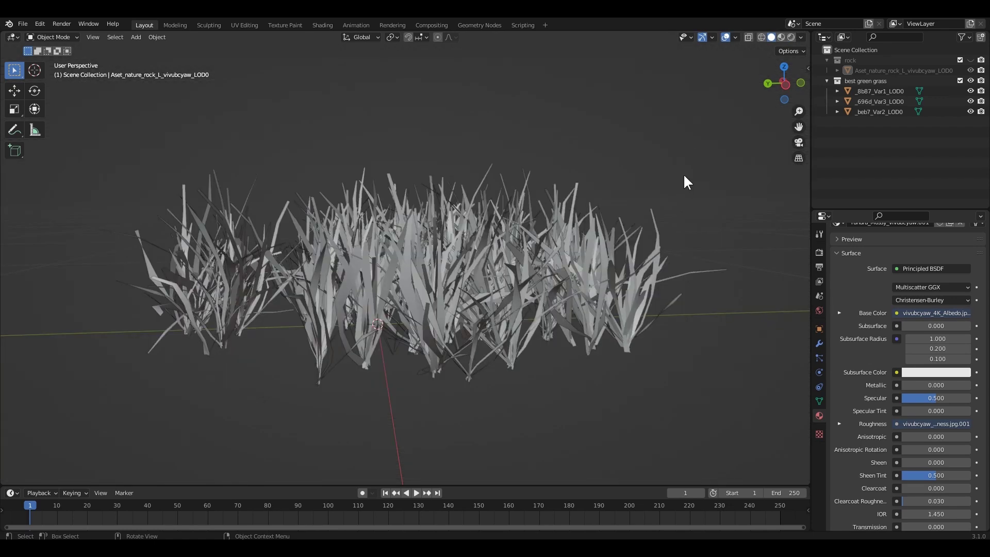
- Use spruit_sunrise_4k.hdr as the world colour's environment texture and display the viewport in rendered shading
{"action": "left_click", "coordinate": [819, 310]}
{"action": "left_click", "coordinate": [897, 316]}
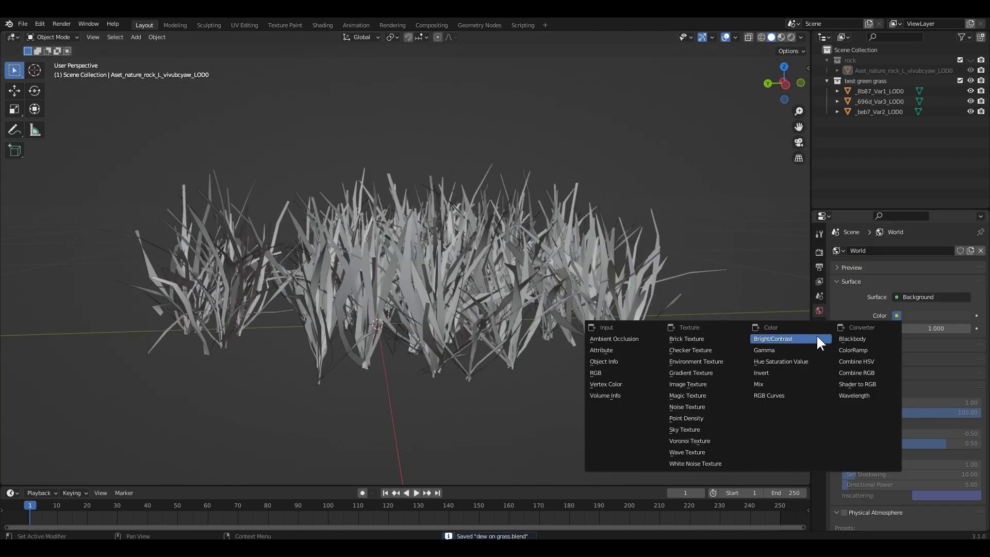
{"action": "left_click", "coordinate": [712, 362]}
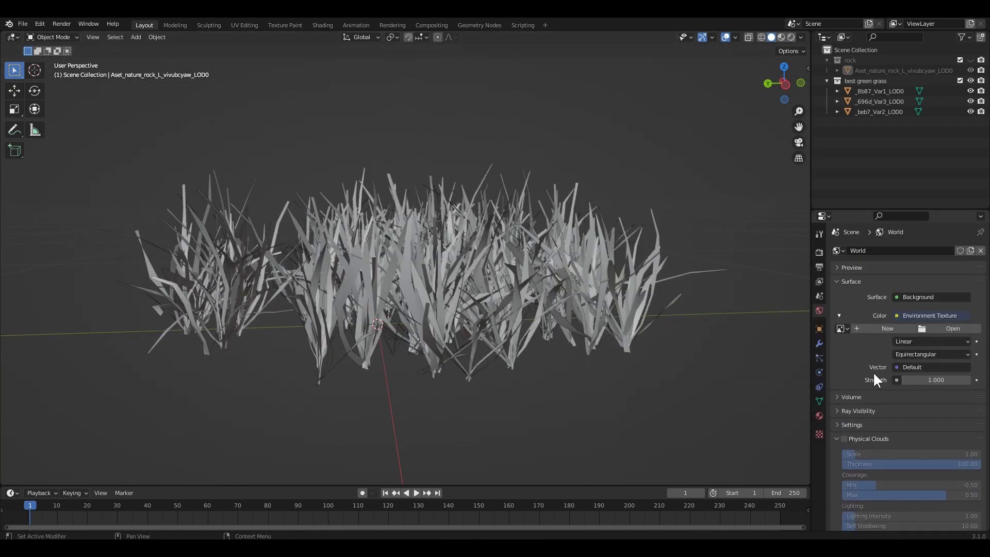
{"action": "left_click", "coordinate": [937, 333]}
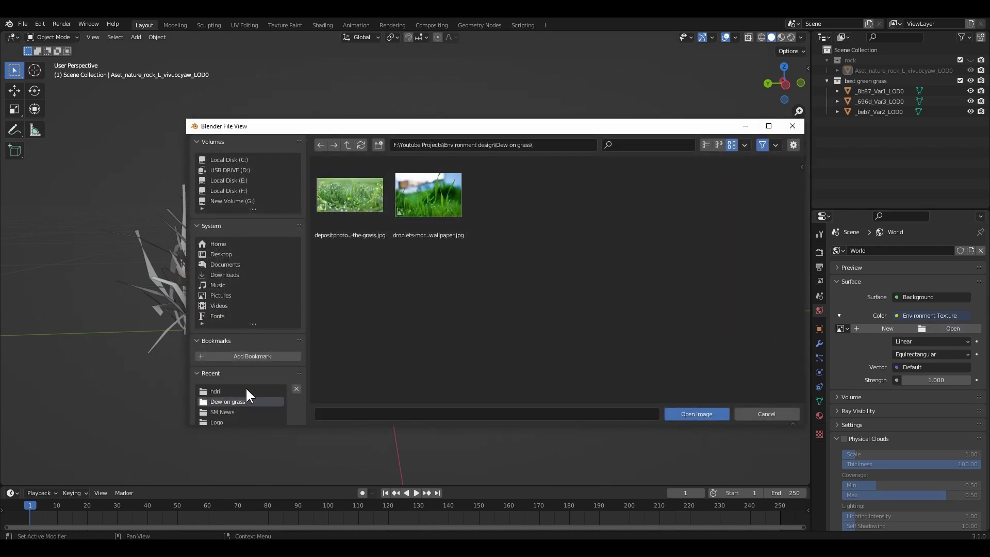
{"action": "left_click", "coordinate": [245, 390]}
{"action": "scroll", "coordinate": [476, 314], "scroll_direction": "down", "scroll_amount": 4}
{"action": "scroll", "coordinate": [476, 311], "scroll_direction": "up", "scroll_amount": 2}
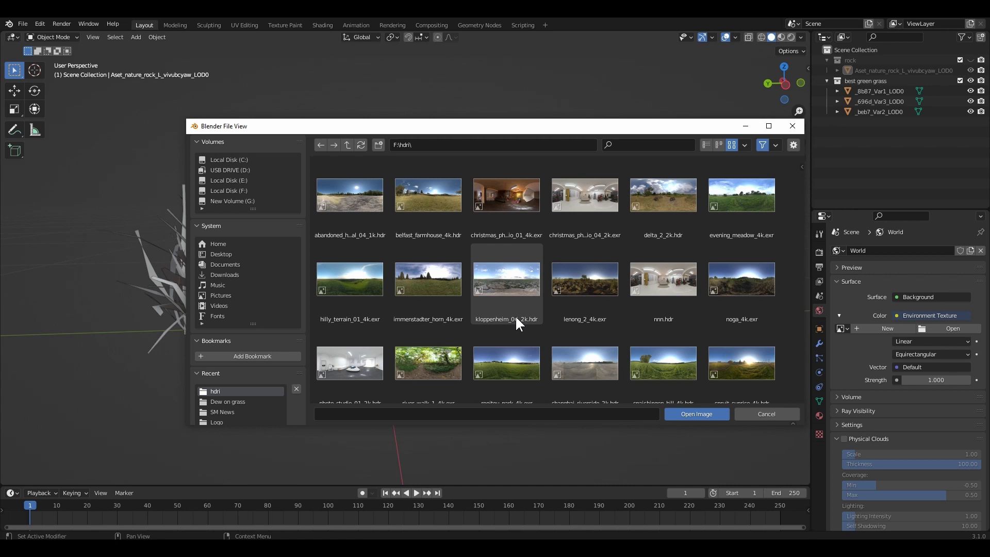
{"action": "left_click", "coordinate": [736, 372]}
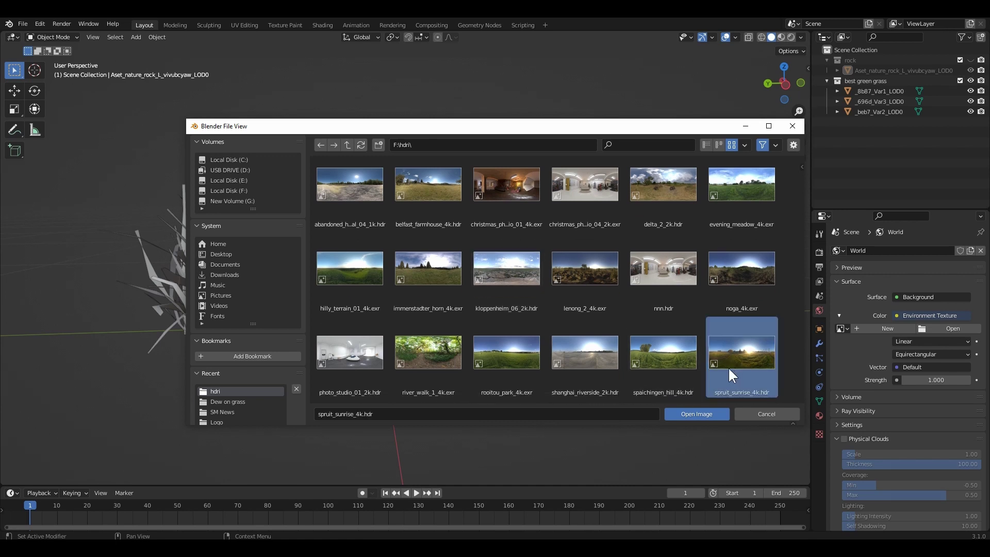
{"action": "left_click", "coordinate": [709, 416]}
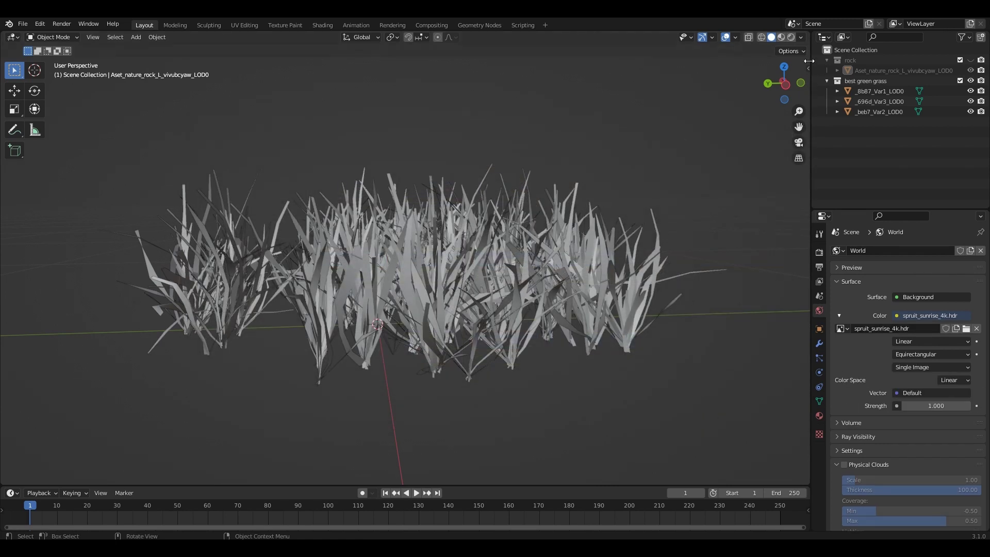
{"action": "left_click", "coordinate": [792, 38]}
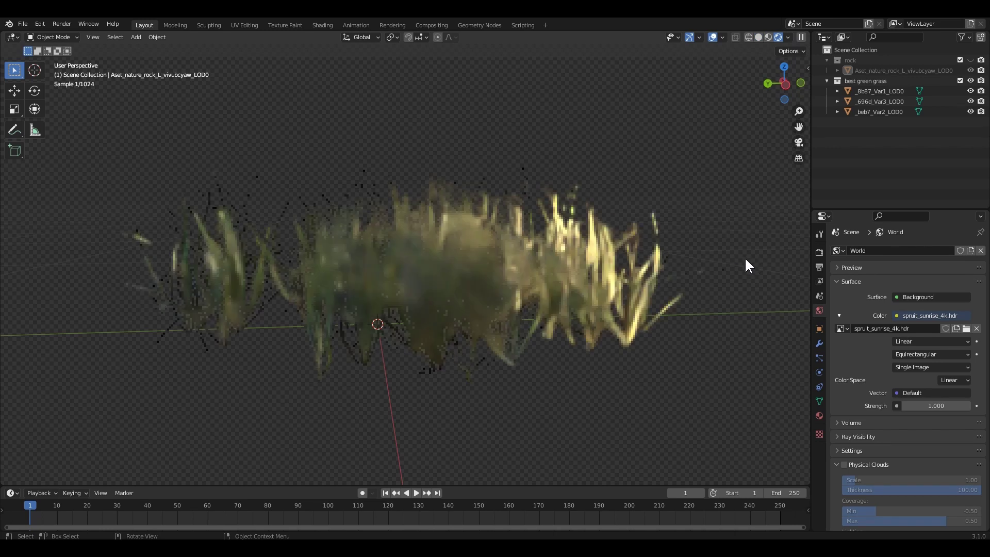
- Try the grass render with the film's Transparent option turned off, and turn the option back on
{"action": "left_click", "coordinate": [820, 252]}
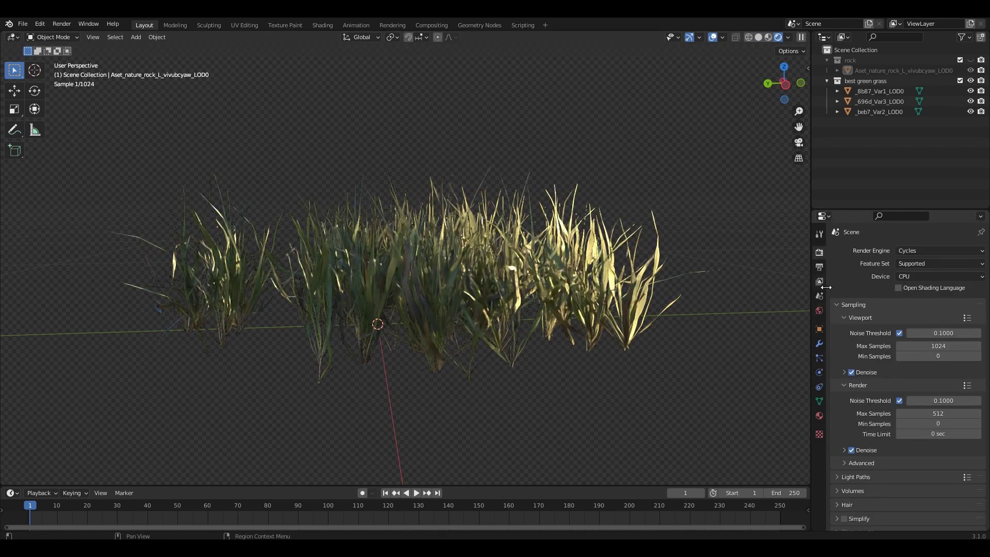
{"action": "scroll", "coordinate": [866, 412], "scroll_direction": "down", "scroll_amount": 10}
{"action": "left_click", "coordinate": [851, 373]}
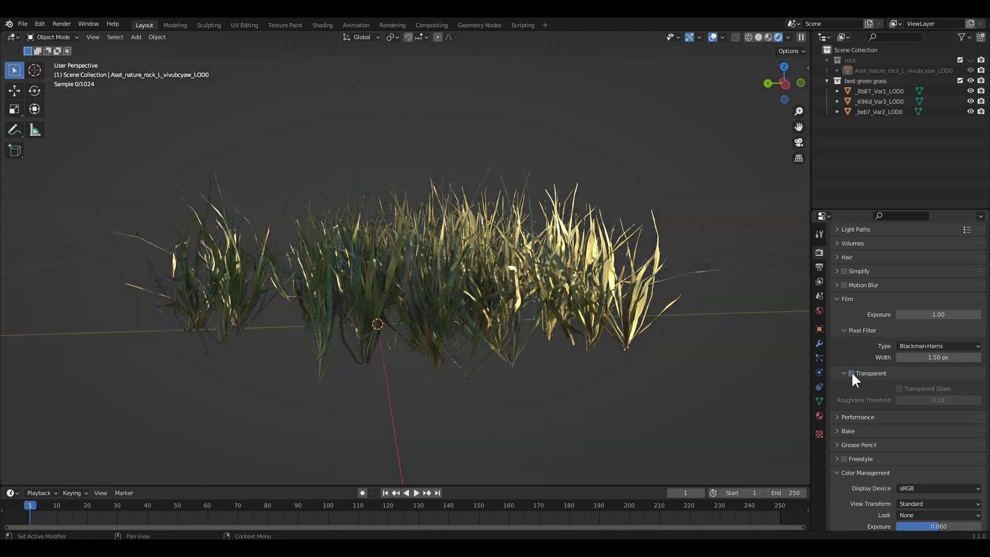
{"action": "middle_click_drag", "start_coordinate": [678, 392], "coordinate": [763, 310]}
{"action": "left_click", "coordinate": [850, 374]}
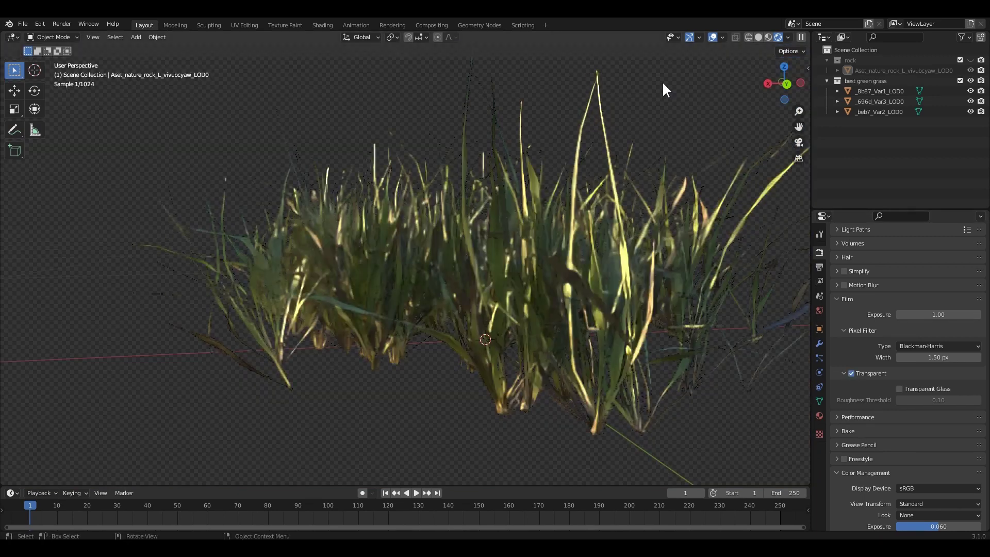
- Enlarge the timeline area, change it to a Shader Editor and show the material of grass clump _8b87_Var1_LOD0
{"action": "left_click_drag", "start_coordinate": [519, 485], "coordinate": [496, 281]}
{"action": "left_click", "coordinate": [475, 299]}
{"action": "left_click", "coordinate": [13, 366]}
{"action": "left_click", "coordinate": [45, 457]}
{"action": "middle_click_drag", "start_coordinate": [495, 217], "coordinate": [571, 172]}
{"action": "scroll", "coordinate": [572, 172], "scroll_direction": "up", "scroll_amount": 3}
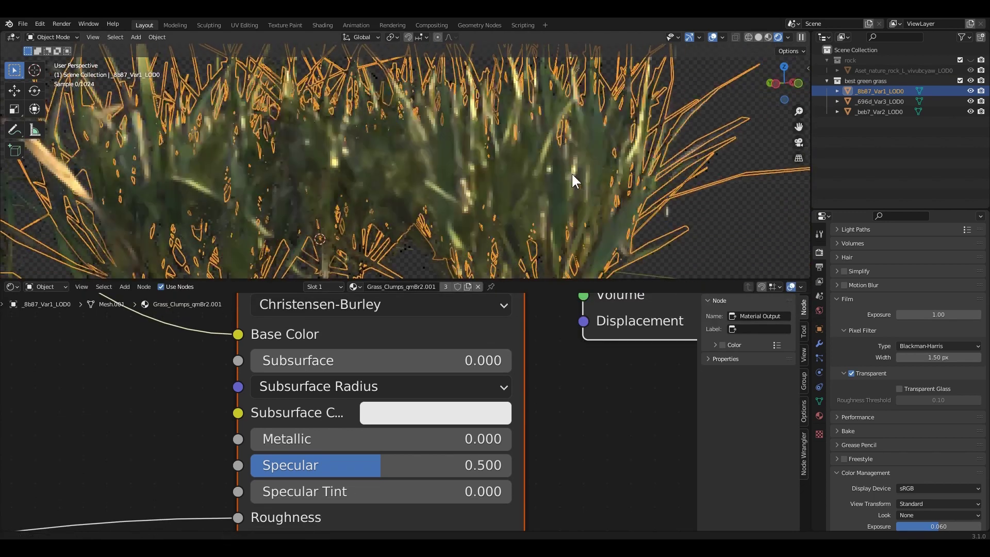
- Set the grass material's Subsurface to 0.1 and its subsurface colour to a saturated bright green with a hue of about 0.331
{"action": "key", "text": "alt+a"}
{"action": "left_click", "coordinate": [397, 366]}
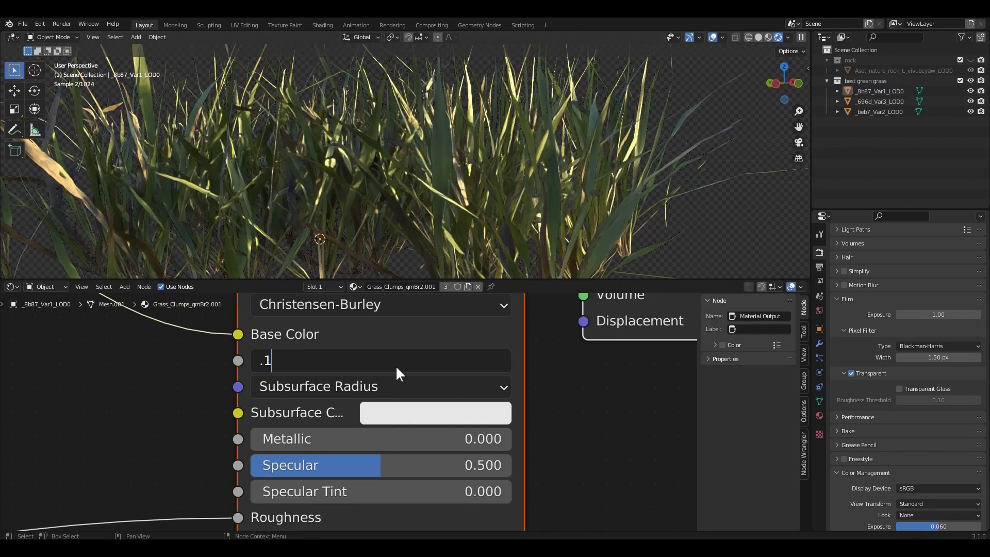
{"action": "key", "text": "Return"}
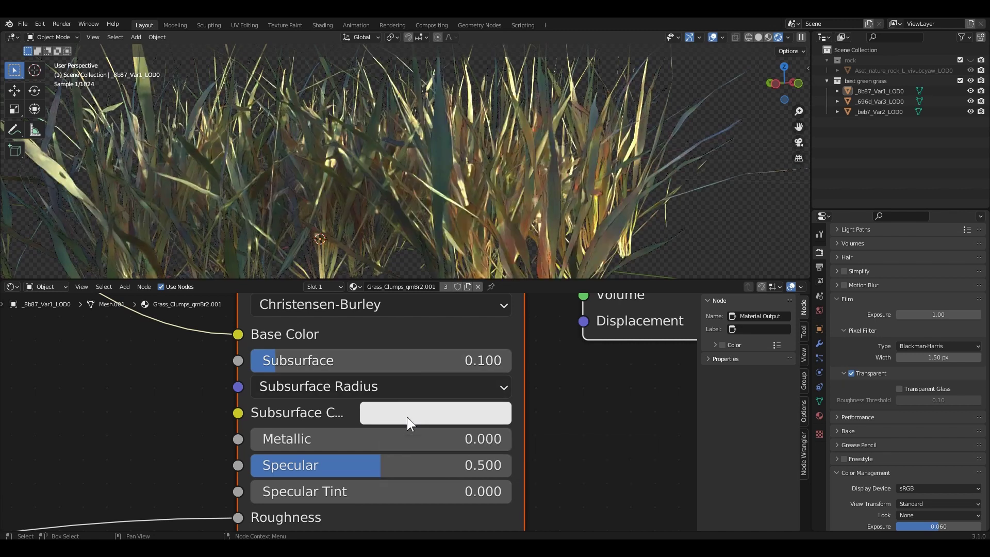
{"action": "left_click", "coordinate": [407, 417]}
{"action": "left_click", "coordinate": [385, 122]}
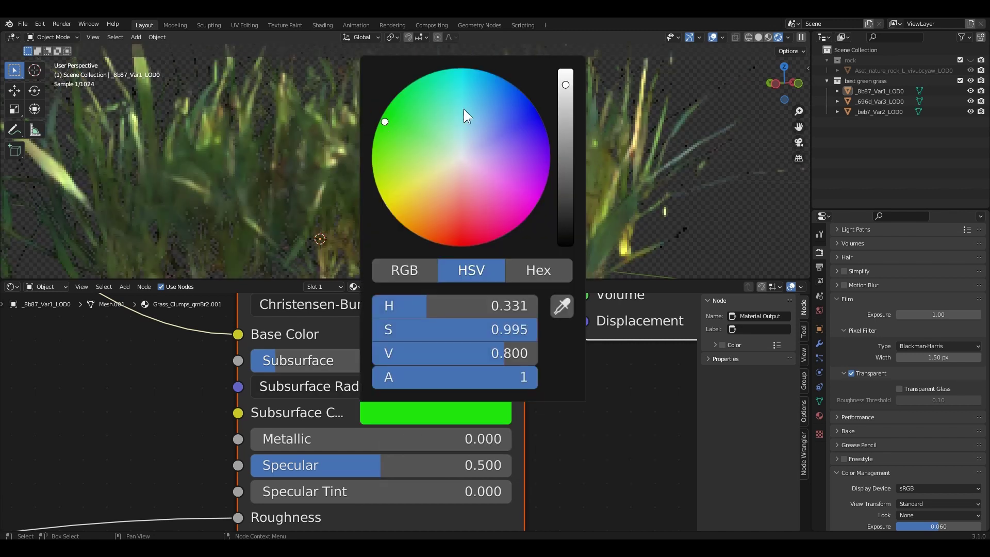
{"action": "left_click_drag", "start_coordinate": [565, 83], "coordinate": [565, 69]}
{"action": "left_click", "coordinate": [565, 77]}
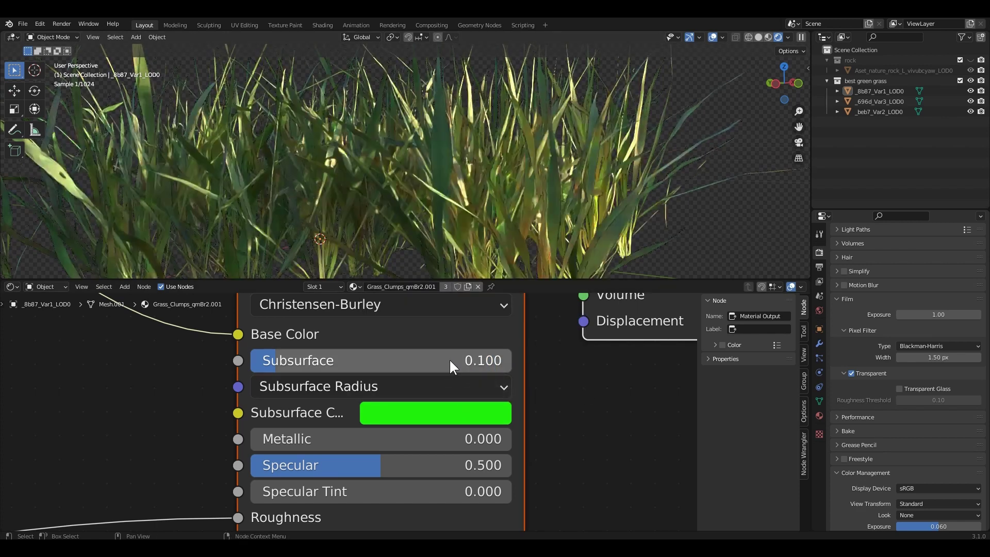
- Set the grass material's Subsurface to 0.08
{"action": "left_click", "coordinate": [449, 358]}
{"action": "type", "text": ".08"}
{"action": "key", "text": "Return"}
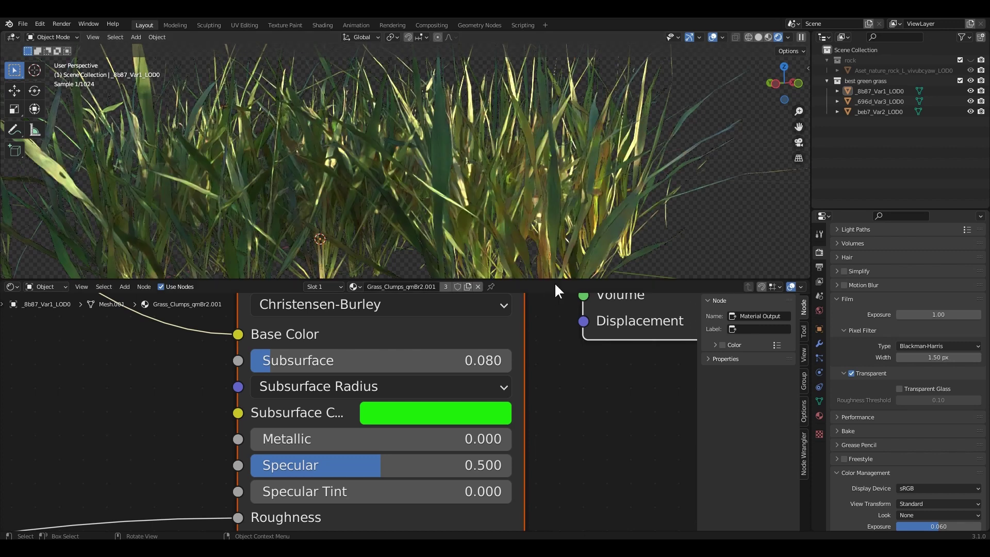
- Set the second value of the grass material's Subsurface Radius to 0.7 and the third to 0.06
{"action": "left_click", "coordinate": [500, 398]}
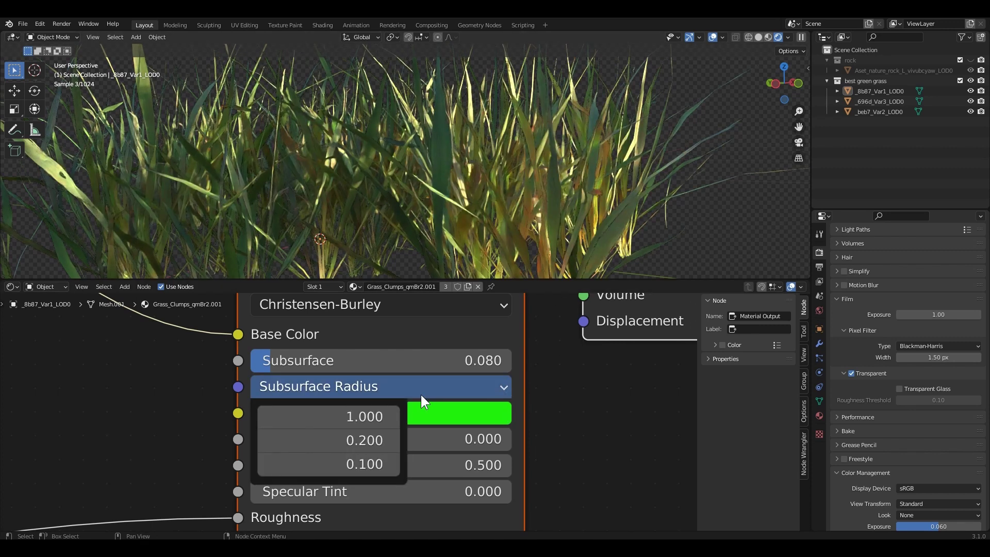
{"action": "left_click_drag", "start_coordinate": [332, 440], "coordinate": [361, 440]}
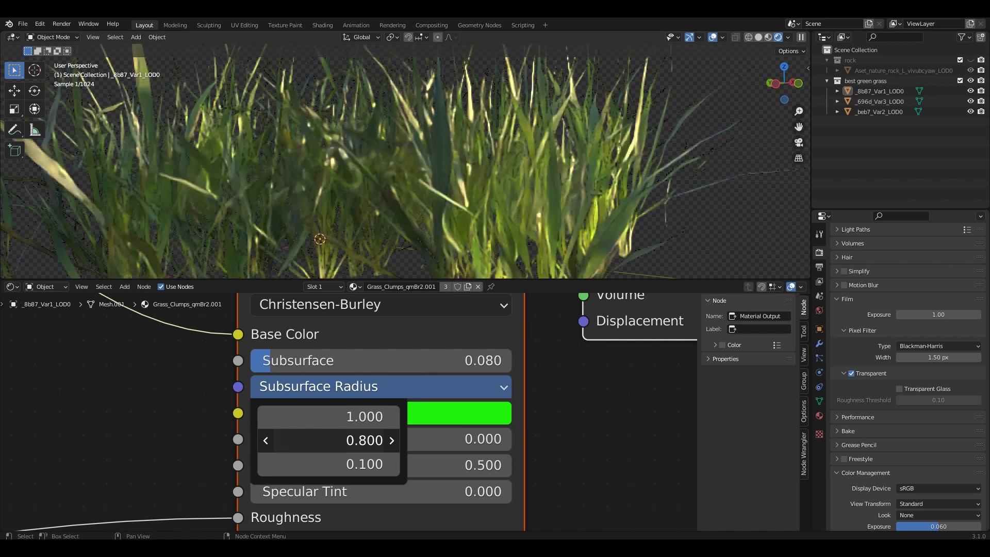
{"action": "left_click", "coordinate": [337, 440]}
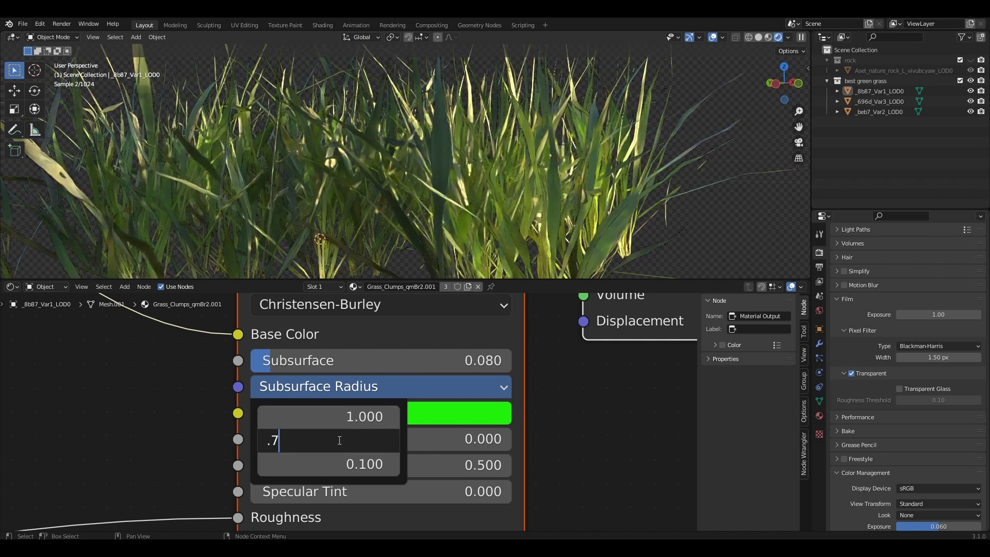
{"action": "type", "text": ".7"}
{"action": "key", "text": "Return"}
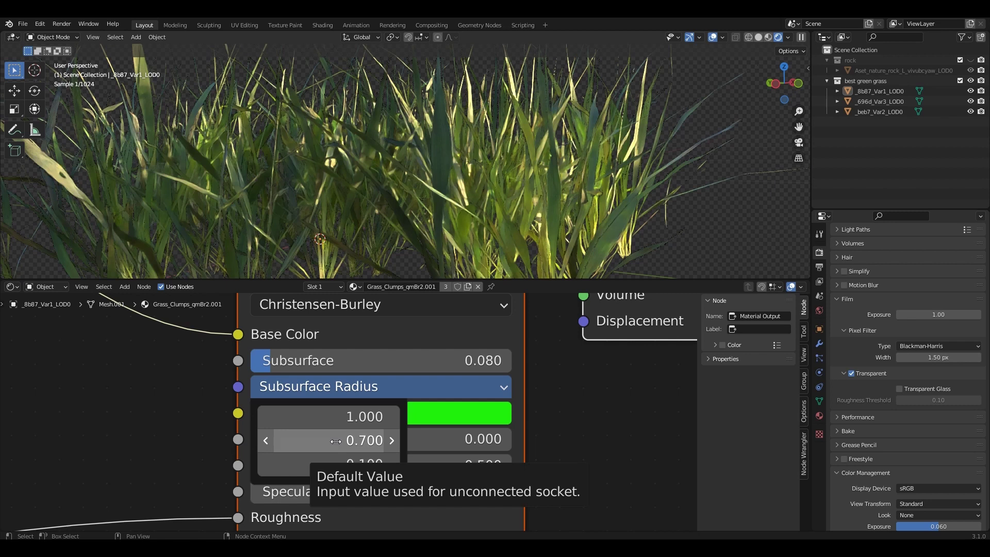
{"action": "type", "text": ".06"}
{"action": "key", "text": "Return"}
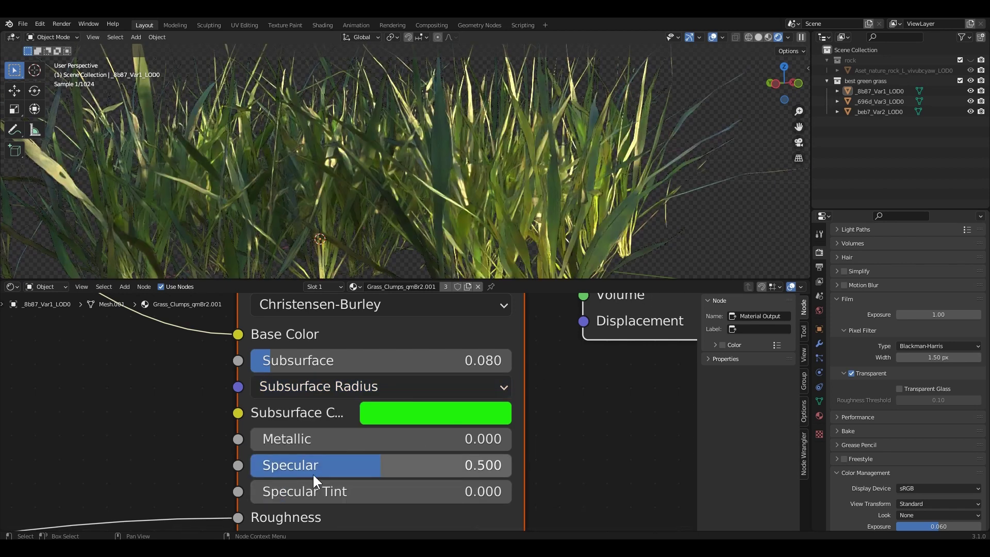
- Check the rendered grass clumps from another angle and return the viewport to solid shading
{"action": "scroll", "coordinate": [603, 197], "scroll_direction": "down", "scroll_amount": 5}
{"action": "middle_click_drag", "start_coordinate": [603, 196], "coordinate": [547, 194]}
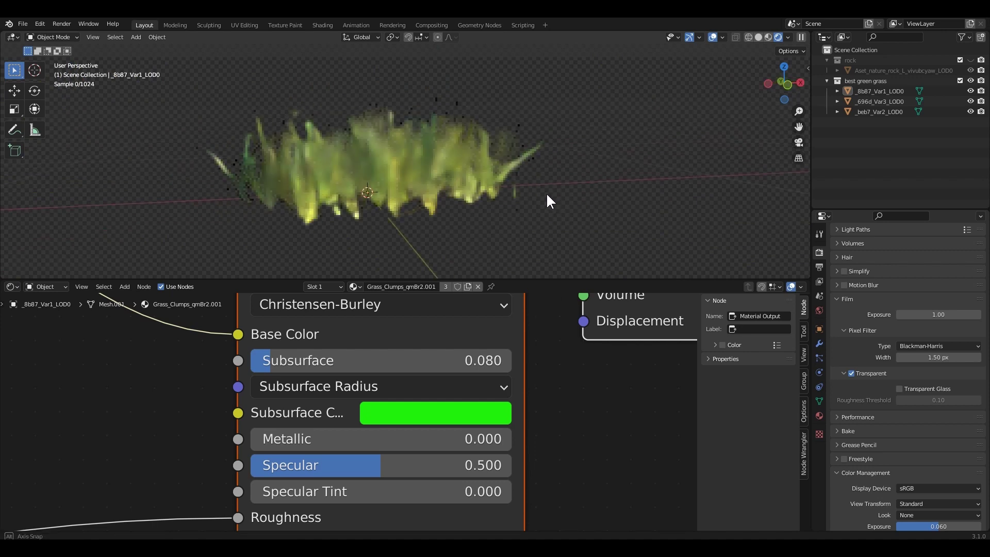
{"action": "scroll", "coordinate": [499, 175], "scroll_direction": "up", "scroll_amount": 4}
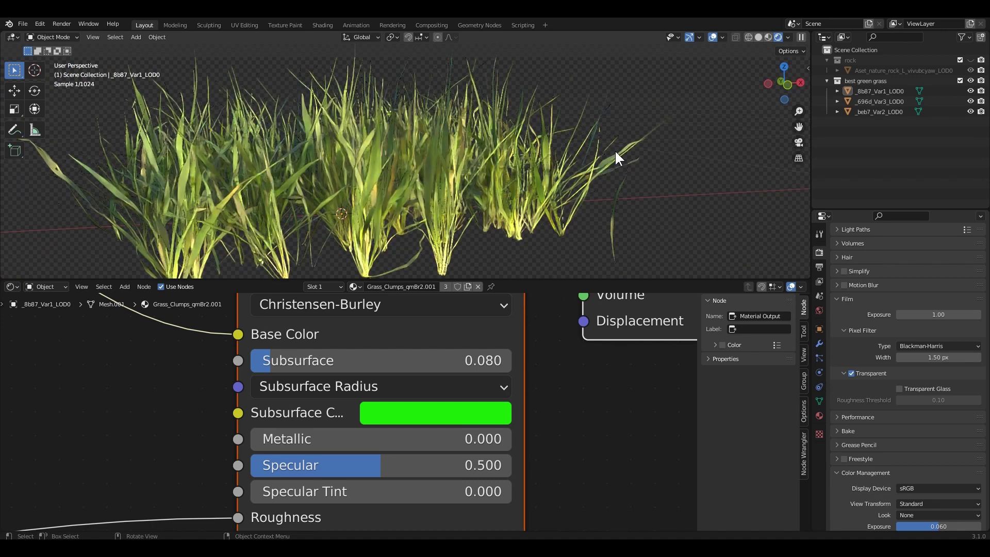
{"action": "left_click", "coordinate": [757, 37]}
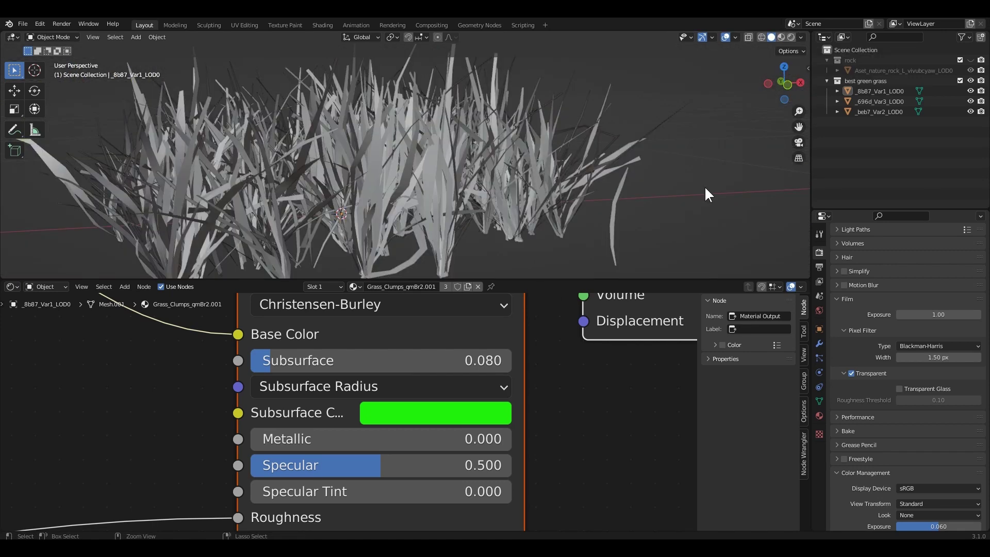
- Enlarge the 3D viewport and apply the object transforms of all three grass clumps
{"action": "left_click_drag", "start_coordinate": [265, 298], "coordinate": [273, 521]}
{"action": "scroll", "coordinate": [407, 373], "scroll_direction": "down", "scroll_amount": 6}
{"action": "middle_click_drag", "start_coordinate": [427, 339], "coordinate": [429, 367]}
{"action": "scroll", "coordinate": [429, 367], "scroll_direction": "up", "scroll_amount": 1}
{"action": "left_click_drag", "start_coordinate": [251, 189], "coordinate": [521, 363]}
{"action": "key", "text": "ctrl+a"}
{"action": "left_click", "coordinate": [520, 357]}
{"action": "scroll", "coordinate": [518, 359], "scroll_direction": "down", "scroll_amount": 6}
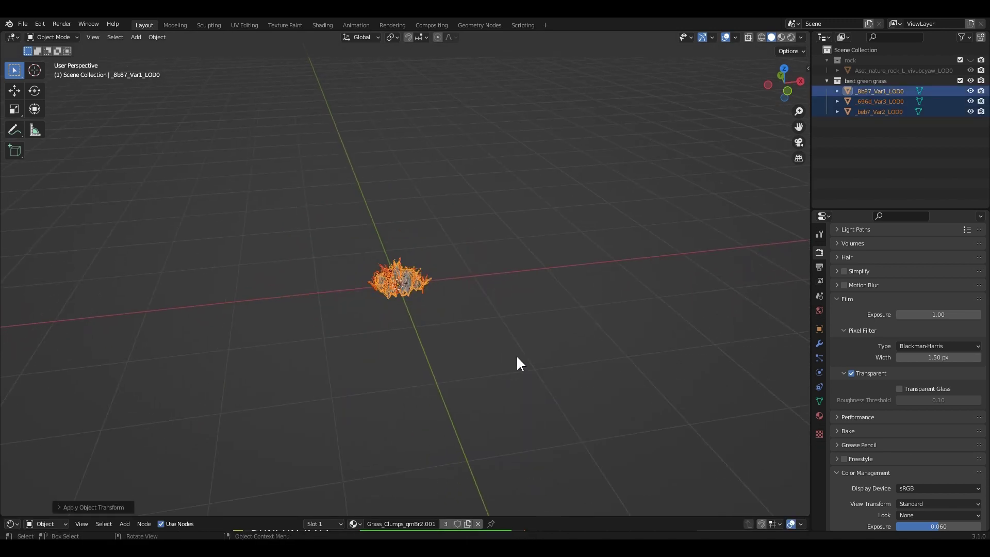
- Move the three grass clumps along the X axis away from the world origin and deselect them
{"action": "key", "text": "g"}
{"action": "key", "text": "x"}
{"action": "left_click", "coordinate": [206, 370]}
{"action": "scroll", "coordinate": [335, 354], "scroll_direction": "up", "scroll_amount": 4}
{"action": "middle_click_drag", "start_coordinate": [334, 354], "coordinate": [358, 369], "text": "shift"}
{"action": "left_click", "coordinate": [515, 324]}
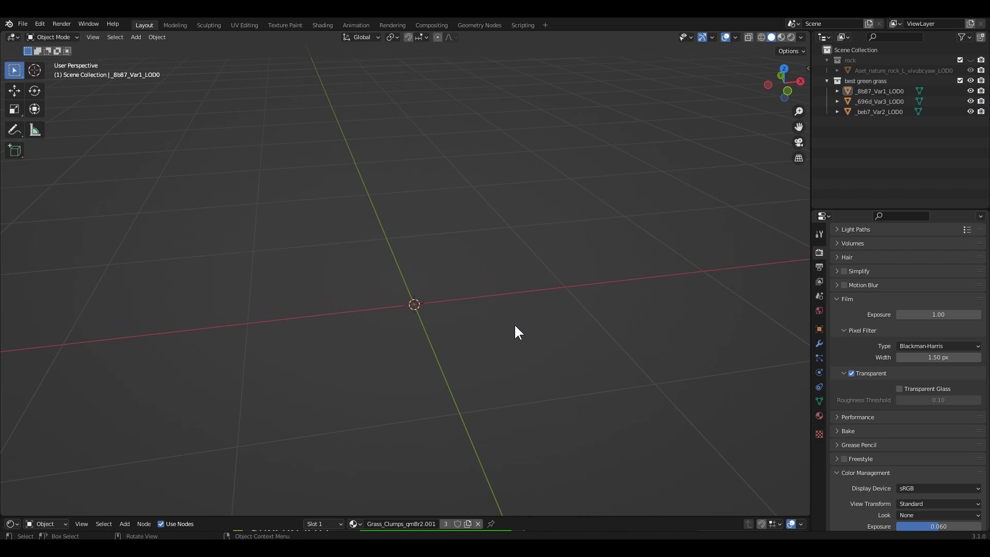
- Add a UV sphere at the world origin, scale it down and apply its transform
{"action": "key", "text": "shift+a"}
{"action": "mouse_move", "coordinate": [516, 316]}
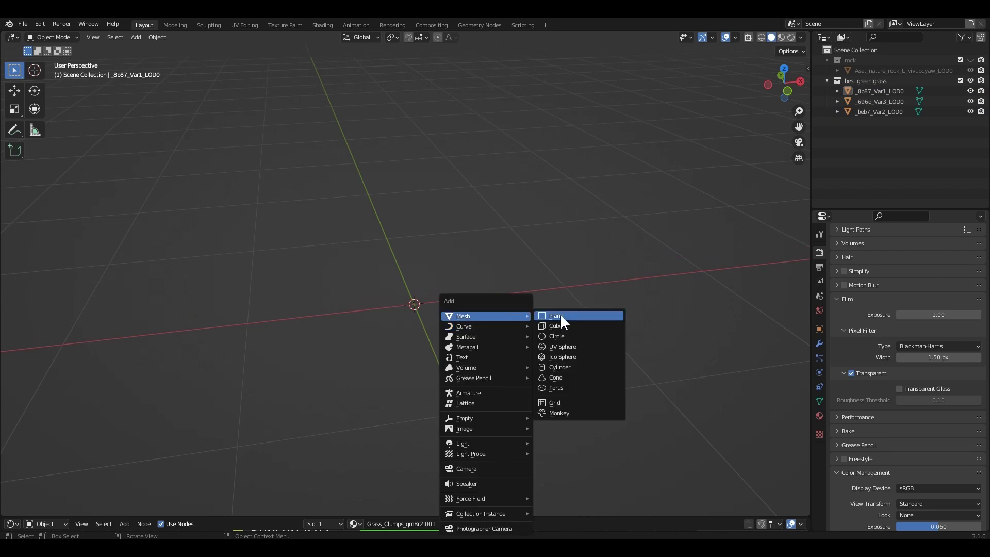
{"action": "left_click", "coordinate": [569, 345]}
{"action": "key", "text": "s"}
{"action": "left_click", "coordinate": [460, 300]}
{"action": "key", "text": "ctrl+a"}
{"action": "left_click", "coordinate": [463, 302]}
{"action": "middle_click_drag", "start_coordinate": [464, 304], "coordinate": [534, 350]}
{"action": "scroll", "coordinate": [534, 351], "scroll_direction": "up", "scroll_amount": 5}
{"action": "middle_click_drag", "start_coordinate": [536, 350], "coordinate": [511, 310], "text": "shift"}
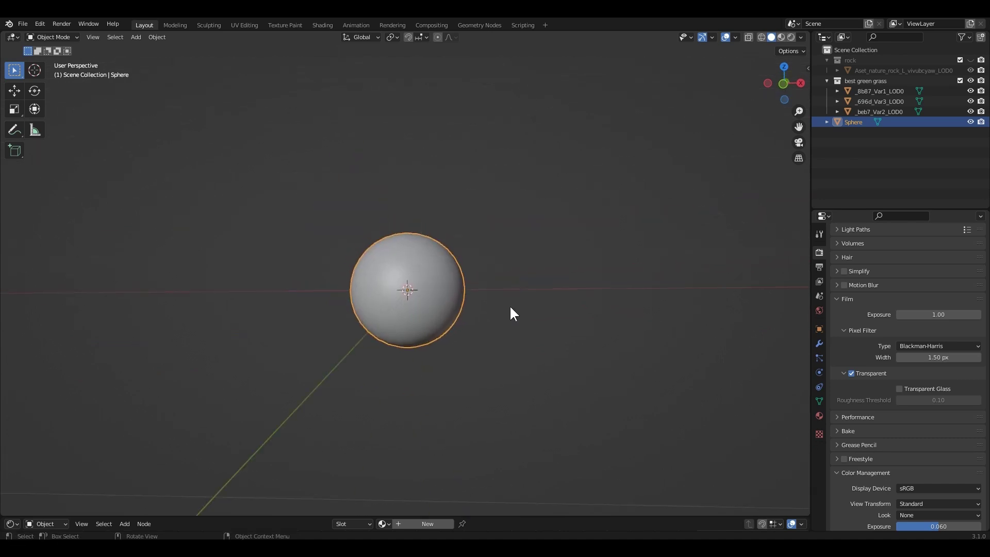
- Edit the sphere's mesh in front view, shifting its bottom, top and left vertices slightly with proportional editing for an uneven droplet shape
{"action": "scroll", "coordinate": [554, 265], "scroll_direction": "up", "scroll_amount": 2}
{"action": "key", "text": "Tab"}
{"action": "key", "text": "KP_1"}
{"action": "key", "text": "alt+a"}
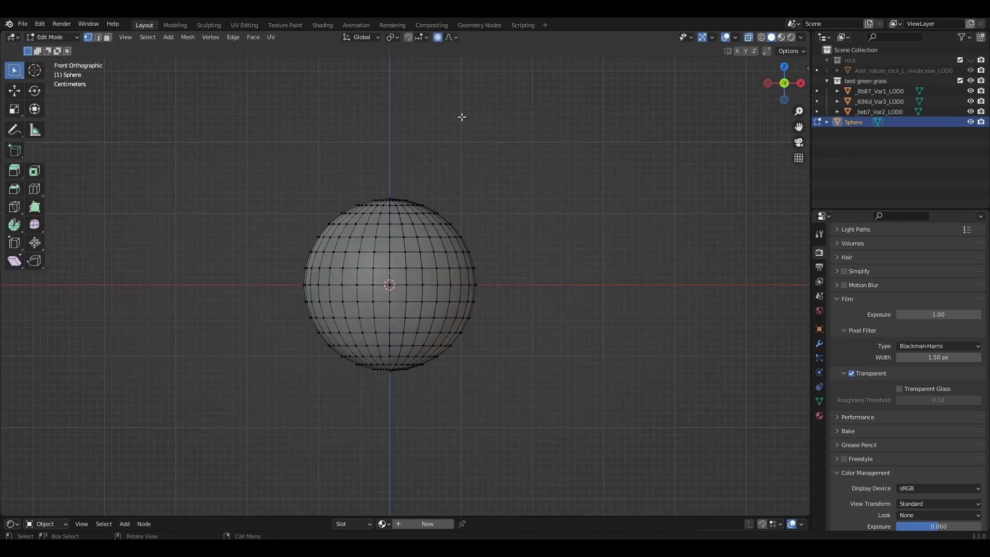
{"action": "key", "text": "g"}
{"action": "left_click", "coordinate": [453, 385]}
{"action": "left_click_drag", "start_coordinate": [364, 182], "coordinate": [421, 211]}
{"action": "key", "text": "g"}
{"action": "left_click", "coordinate": [424, 198]}
{"action": "left_click", "coordinate": [308, 268]}
{"action": "key", "text": "g"}
{"action": "left_click", "coordinate": [313, 269]}
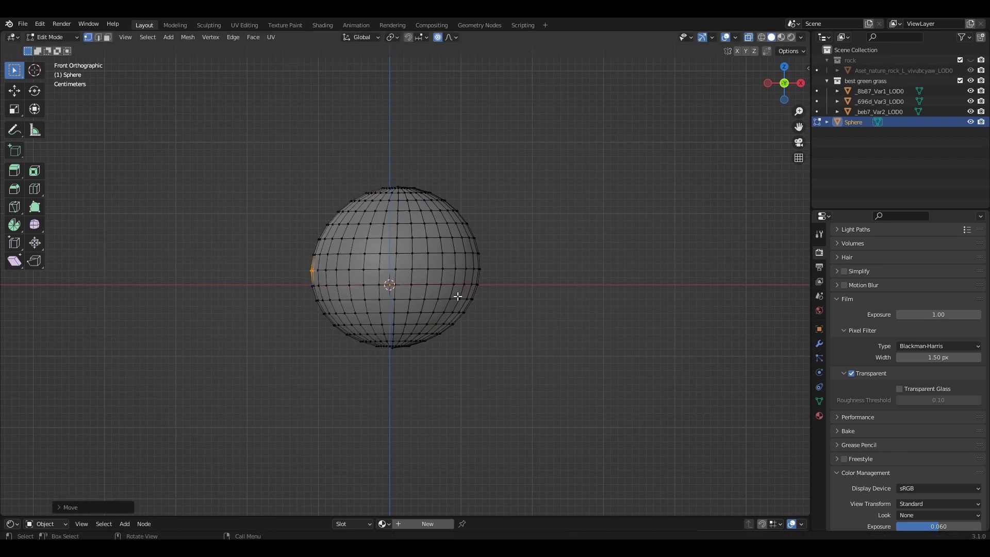
- Pull the vertices on the sphere's lower right side slightly with proportional editing and return to Object Mode
{"action": "left_click", "coordinate": [464, 301]}
{"action": "key", "text": "g"}
{"action": "scroll", "coordinate": [461, 307], "scroll_direction": "up", "scroll_amount": 4}
{"action": "left_click", "coordinate": [461, 308]}
{"action": "key", "text": "g"}
{"action": "left_click", "coordinate": [463, 304]}
{"action": "scroll", "coordinate": [464, 305], "scroll_direction": "down", "scroll_amount": 5}
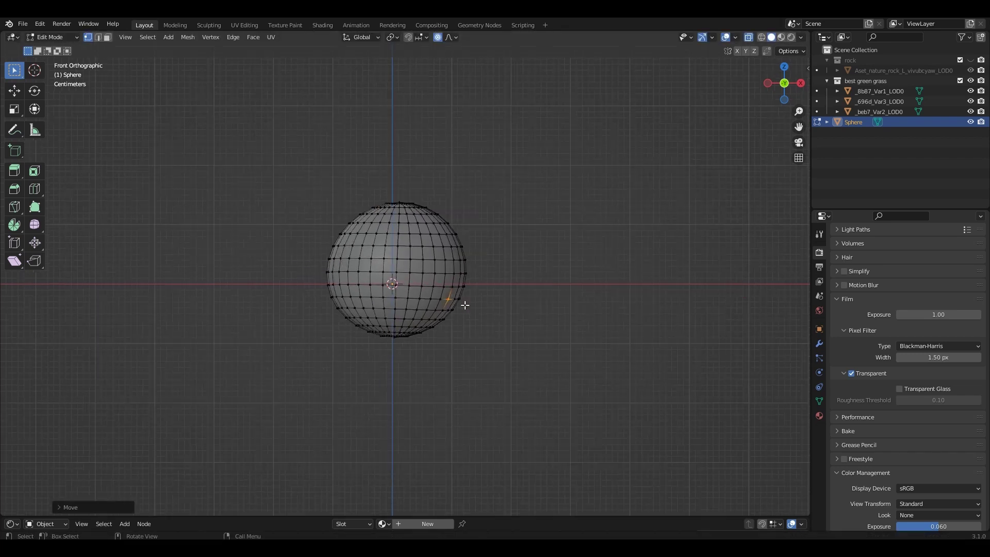
{"action": "middle_click_drag", "start_coordinate": [498, 279], "coordinate": [423, 300]}
{"action": "key", "text": "KP_7"}
{"action": "key", "text": "Tab"}
{"action": "middle_click_drag", "start_coordinate": [502, 341], "coordinate": [466, 290]}
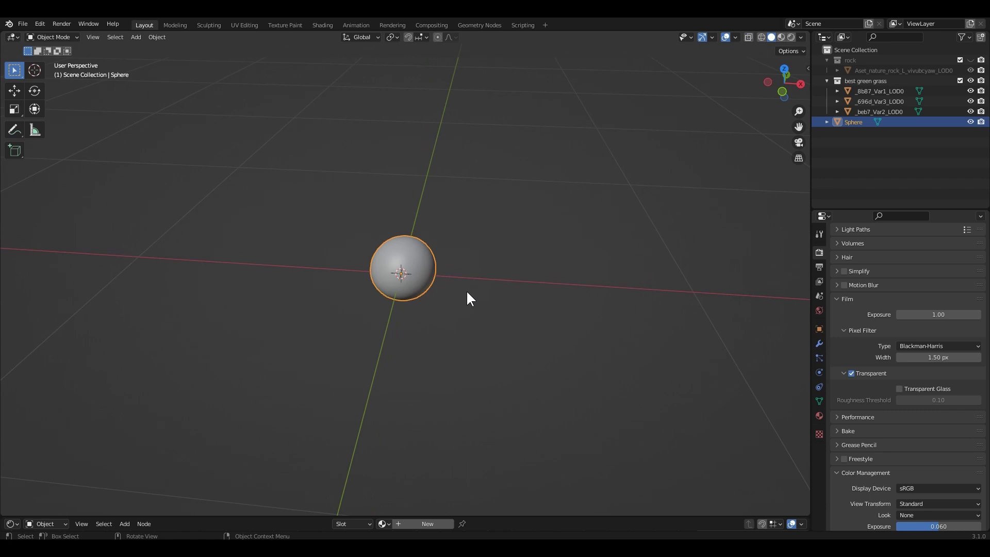
- Enlarge the Shader Editor and give the sphere a new material named dew
{"action": "scroll", "coordinate": [481, 295], "scroll_direction": "up", "scroll_amount": 5}
{"action": "left_click_drag", "start_coordinate": [464, 514], "coordinate": [464, 355]}
{"action": "left_click_drag", "start_coordinate": [501, 516], "coordinate": [490, 361]}
{"action": "scroll", "coordinate": [437, 317], "scroll_direction": "down", "scroll_amount": 2}
{"action": "left_click", "coordinate": [425, 248]}
{"action": "double_click", "coordinate": [421, 369]}
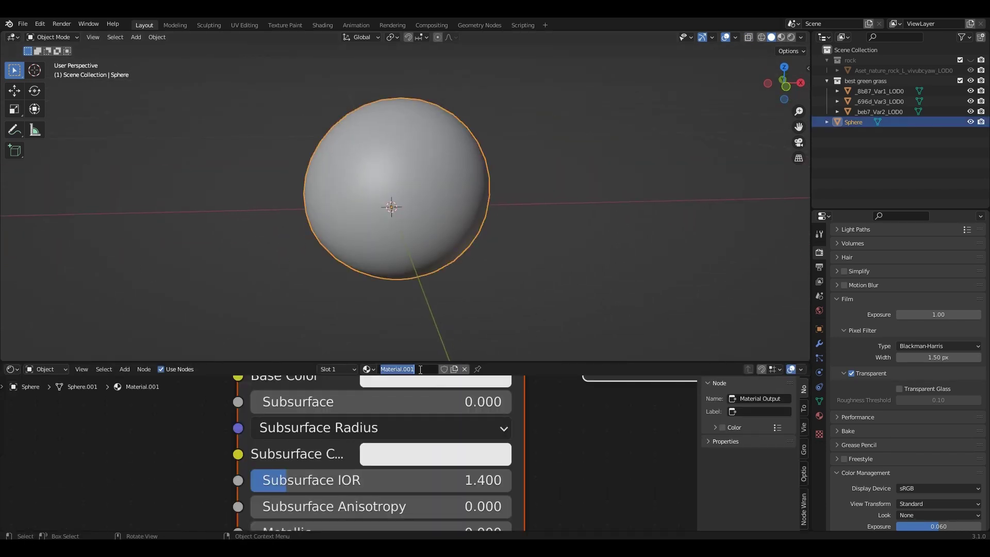
- Change the dew material's surface shader to Glass BSDF
{"action": "left_click", "coordinate": [819, 415]}
{"action": "scroll", "coordinate": [907, 347], "scroll_direction": "down", "scroll_amount": 5}
{"action": "left_click", "coordinate": [914, 339]}
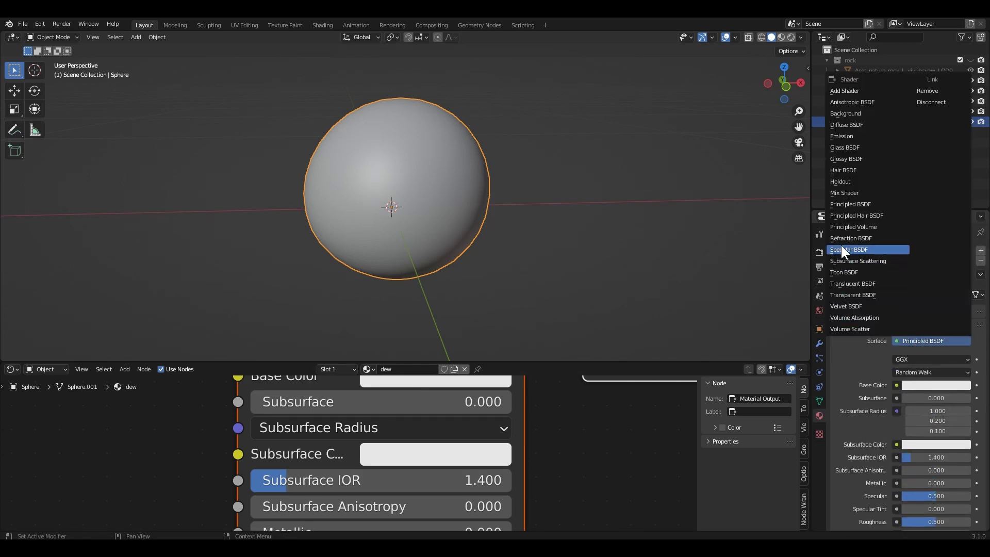
{"action": "left_click", "coordinate": [853, 148]}
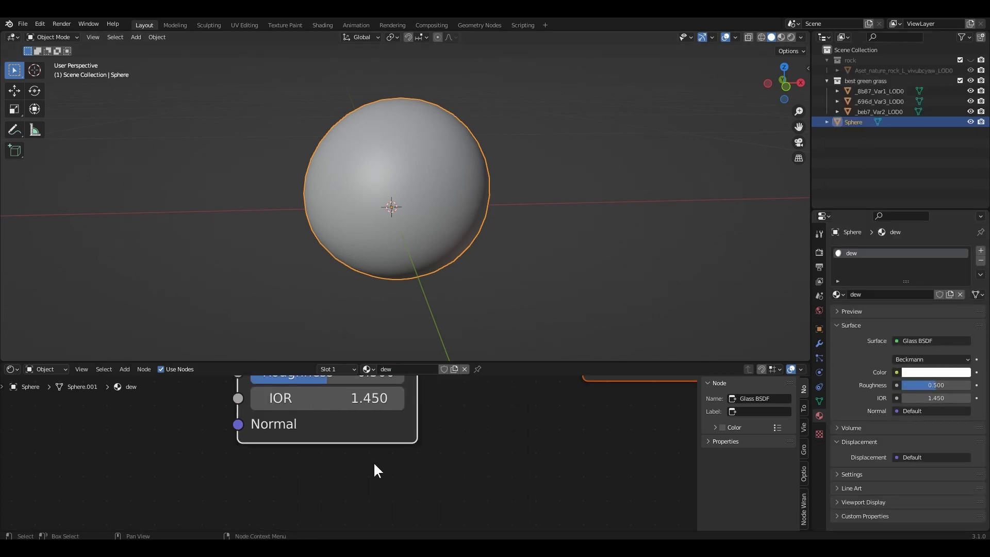
- Display the sphere in rendered shading and lower the Glass BSDF roughness to about 0.038
{"action": "scroll", "coordinate": [374, 463], "scroll_direction": "down", "scroll_amount": 4}
{"action": "middle_click_drag", "start_coordinate": [434, 438], "coordinate": [441, 484]}
{"action": "left_click", "coordinate": [791, 37]}
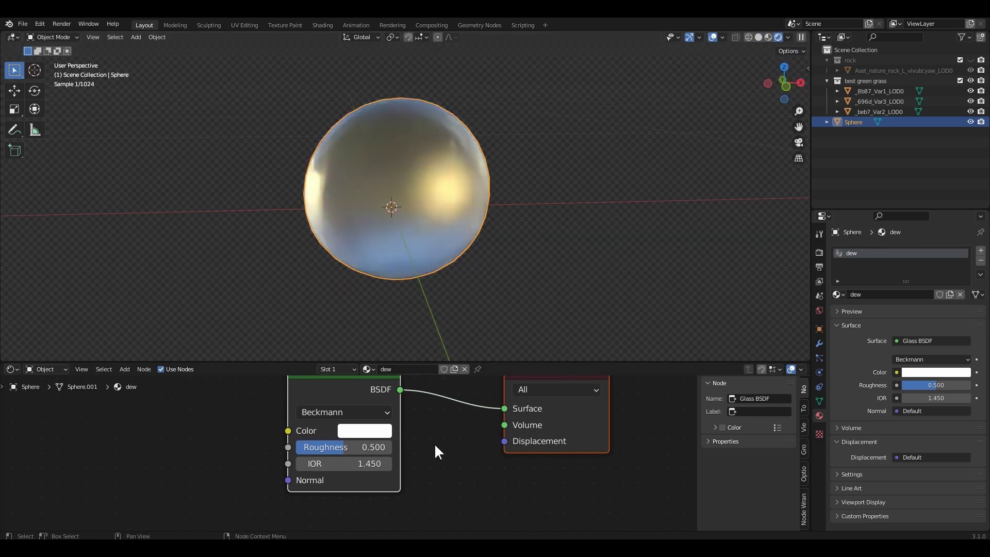
{"action": "middle_click_drag", "start_coordinate": [434, 444], "coordinate": [454, 460]}
{"action": "scroll", "coordinate": [455, 459], "scroll_direction": "up", "scroll_amount": 3}
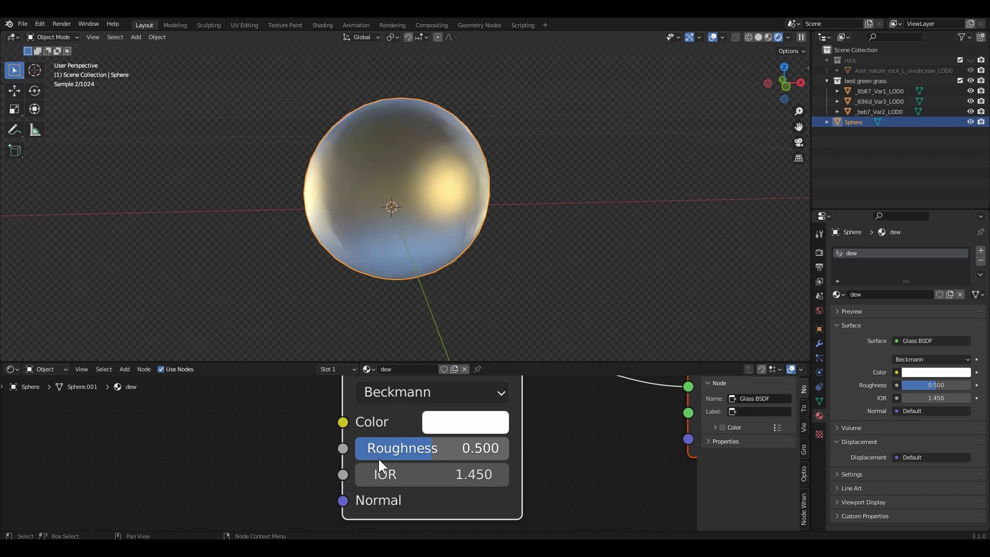
{"action": "left_click_drag", "start_coordinate": [424, 456], "coordinate": [373, 456]}
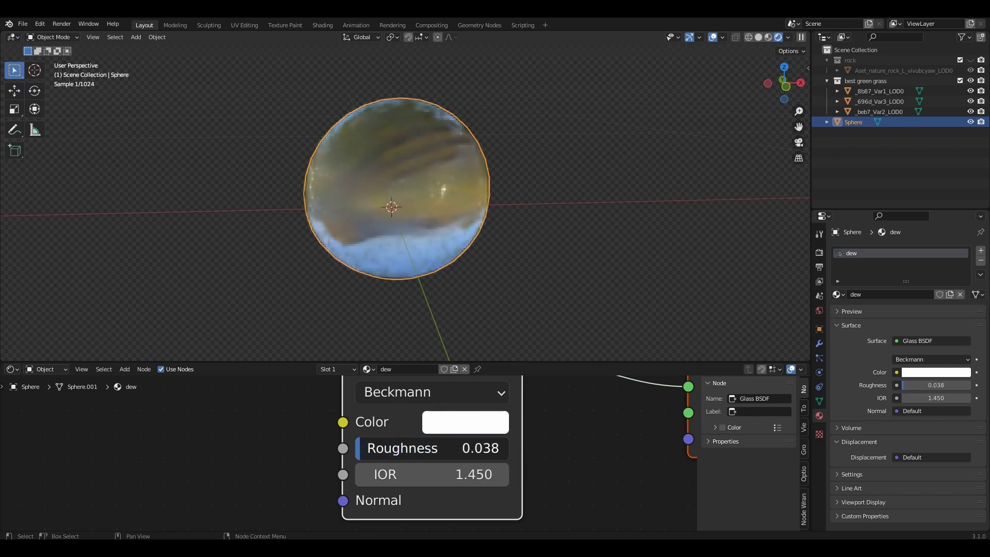
- Try a slightly darker colour for the Glass BSDF and set it back to white
{"action": "left_click", "coordinate": [452, 422]}
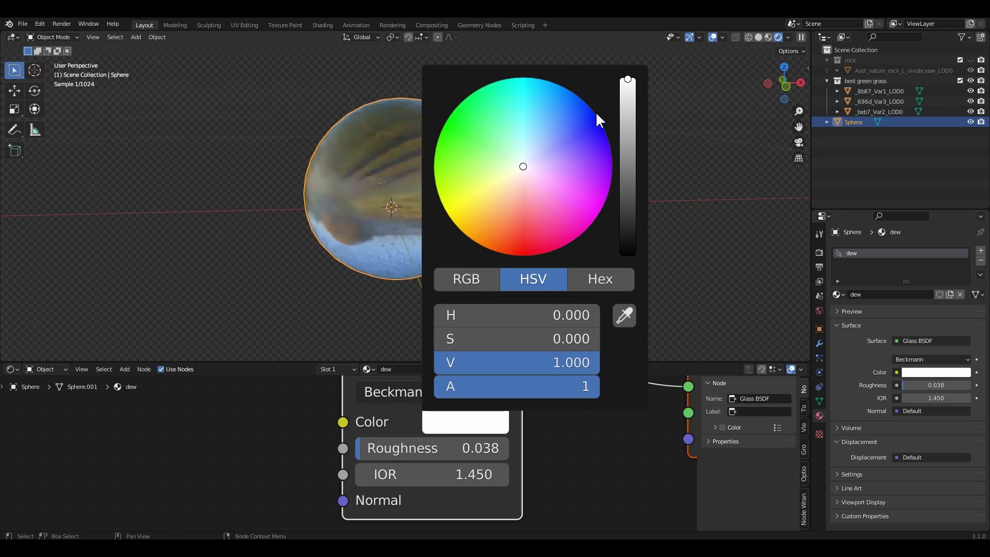
{"action": "left_click", "coordinate": [626, 87]}
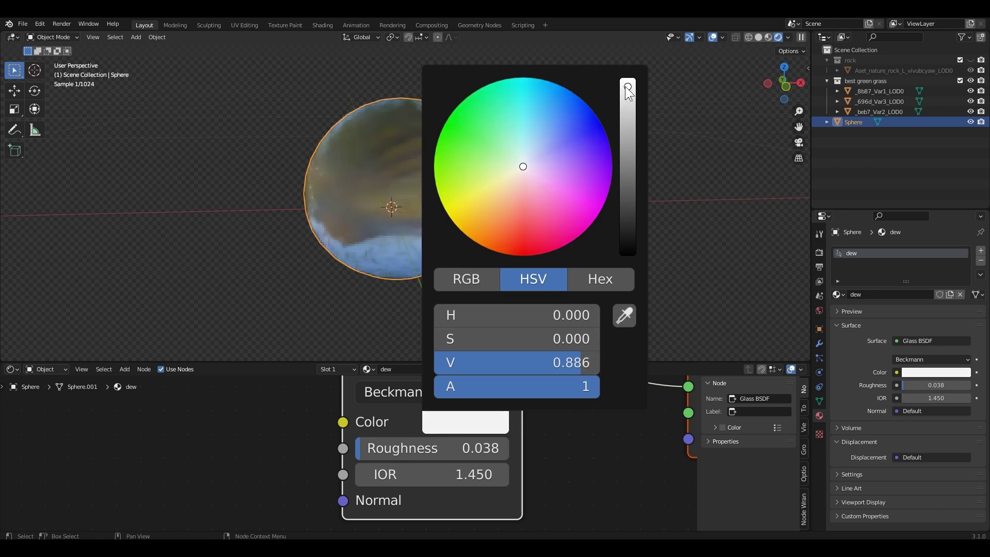
{"action": "left_click_drag", "start_coordinate": [628, 89], "coordinate": [627, 80]}
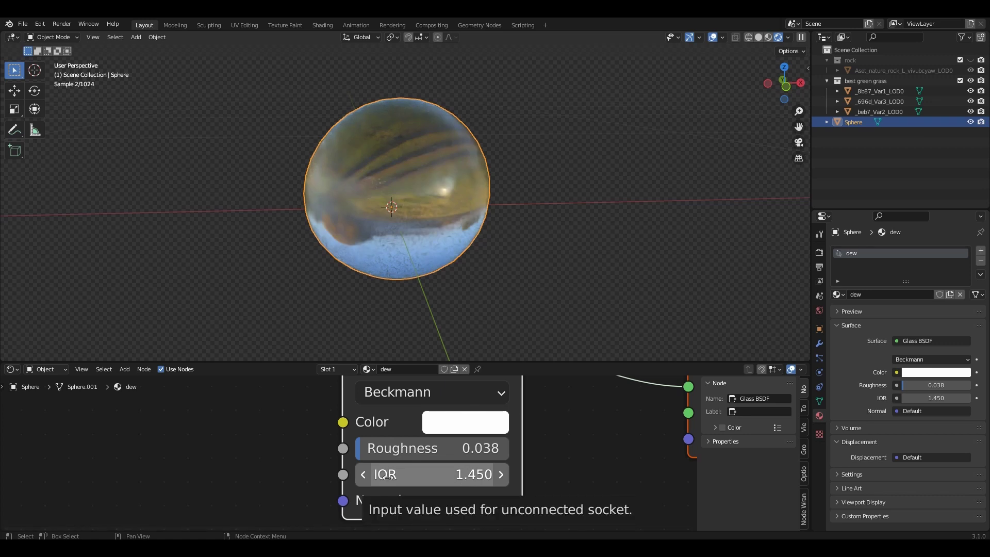
- Set the Glass BSDF's IOR to 1.3
{"action": "left_click", "coordinate": [446, 480]}
{"action": "type", "text": "1"}
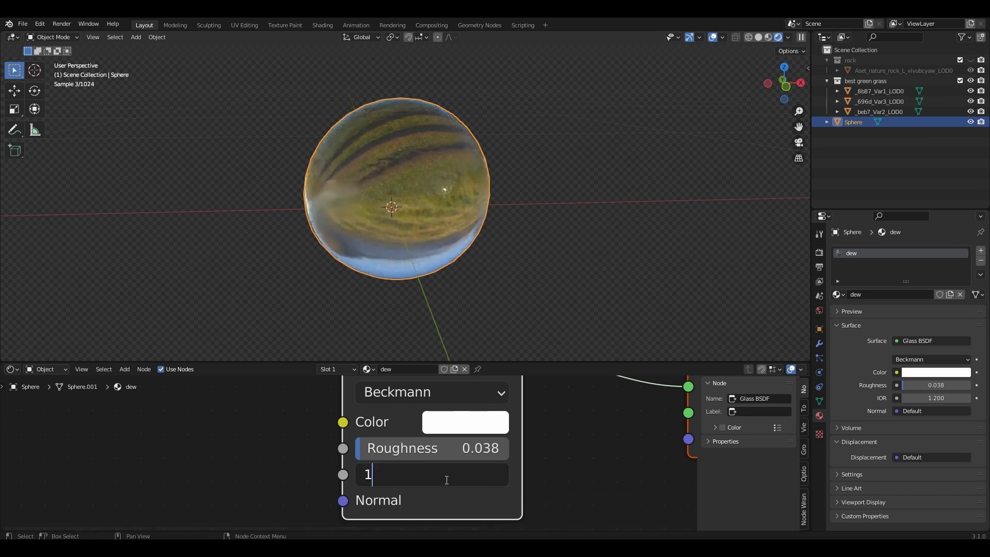
{"action": "type", "text": ".3"}
{"action": "key", "text": "Return"}
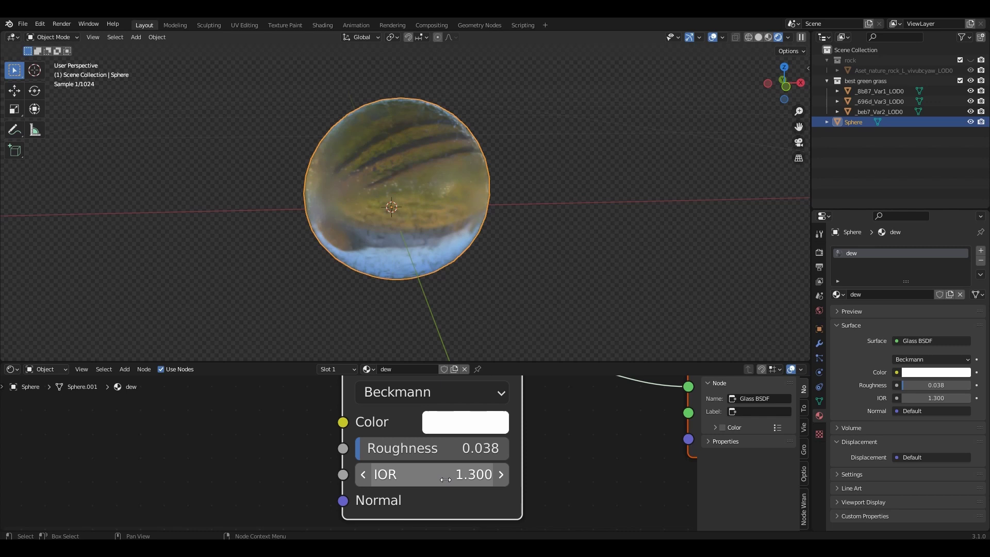
- Deselect the dew sphere, return the viewport to solid shading and save the file
{"action": "left_click", "coordinate": [595, 242]}
{"action": "middle_click_drag", "start_coordinate": [595, 242], "coordinate": [535, 246]}
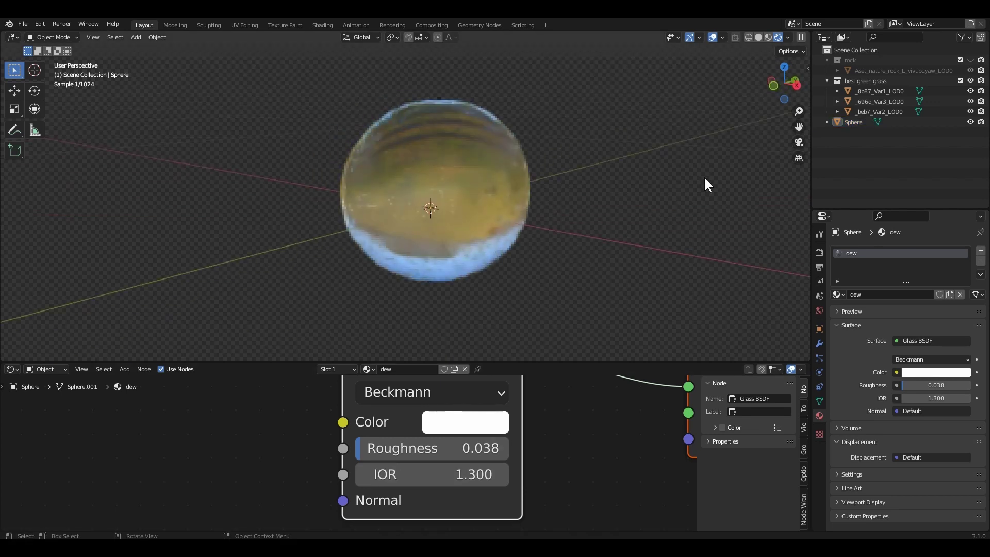
{"action": "scroll", "coordinate": [588, 194], "scroll_direction": "down", "scroll_amount": 4}
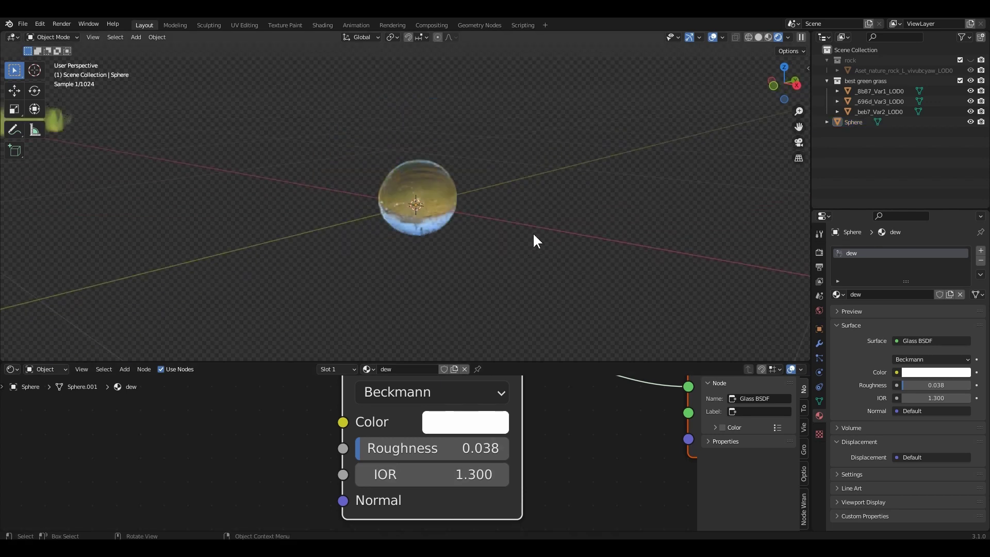
{"action": "left_click", "coordinate": [758, 38]}
{"action": "scroll", "coordinate": [440, 257], "scroll_direction": "down", "scroll_amount": 4}
{"action": "key", "text": "ctrl+s"}
{"action": "middle_click_drag", "start_coordinate": [358, 240], "coordinate": [508, 265], "text": "shift"}
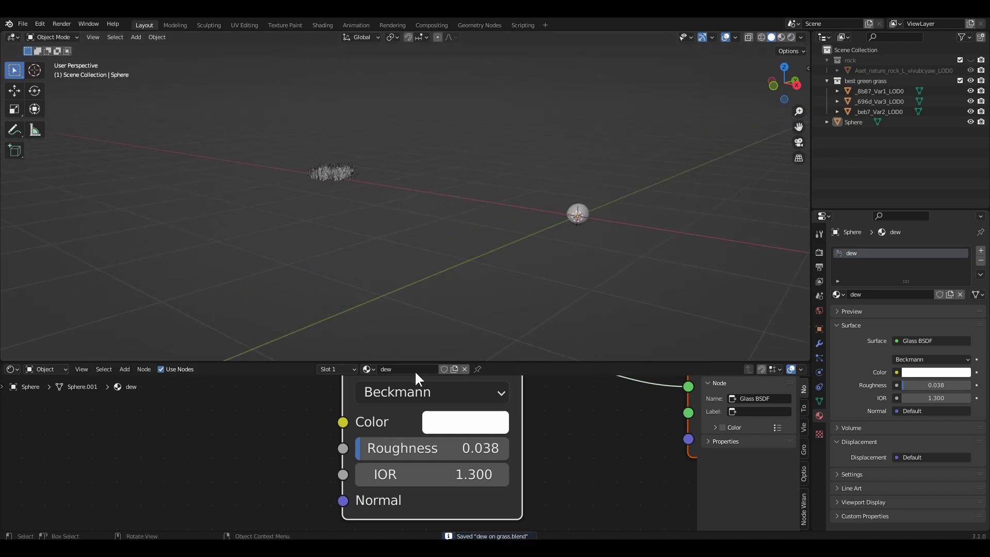
- Enlarge the 3D viewport, select the _beb7_Var2_LOD0 grass clump and view it closely from the front
{"action": "left_click_drag", "start_coordinate": [261, 363], "coordinate": [282, 456]}
{"action": "middle_click_drag", "start_coordinate": [285, 316], "coordinate": [526, 319], "text": "shift"}
{"action": "scroll", "coordinate": [526, 317], "scroll_direction": "up", "scroll_amount": 5}
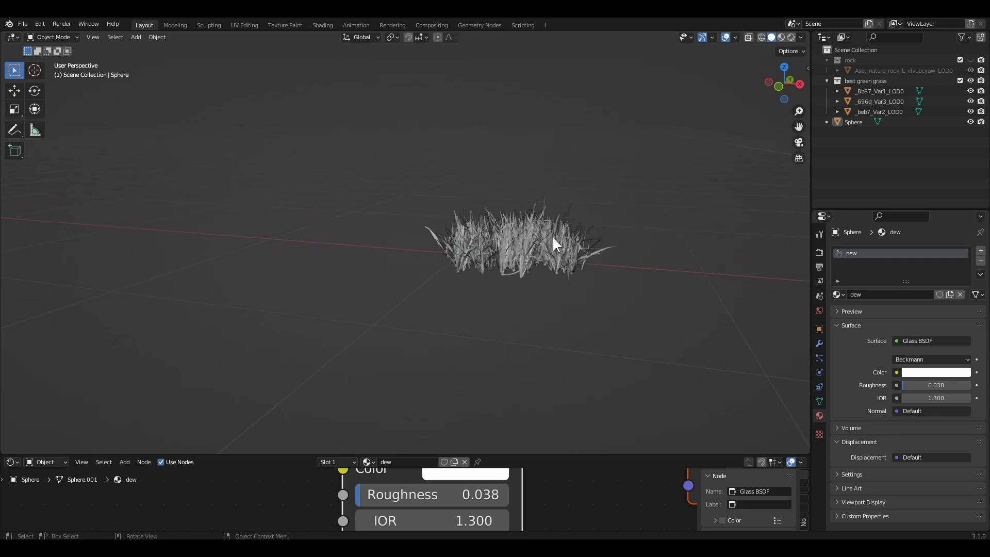
{"action": "left_click", "coordinate": [558, 266]}
{"action": "key", "text": "KP_1"}
{"action": "scroll", "coordinate": [559, 264], "scroll_direction": "down", "scroll_amount": 8}
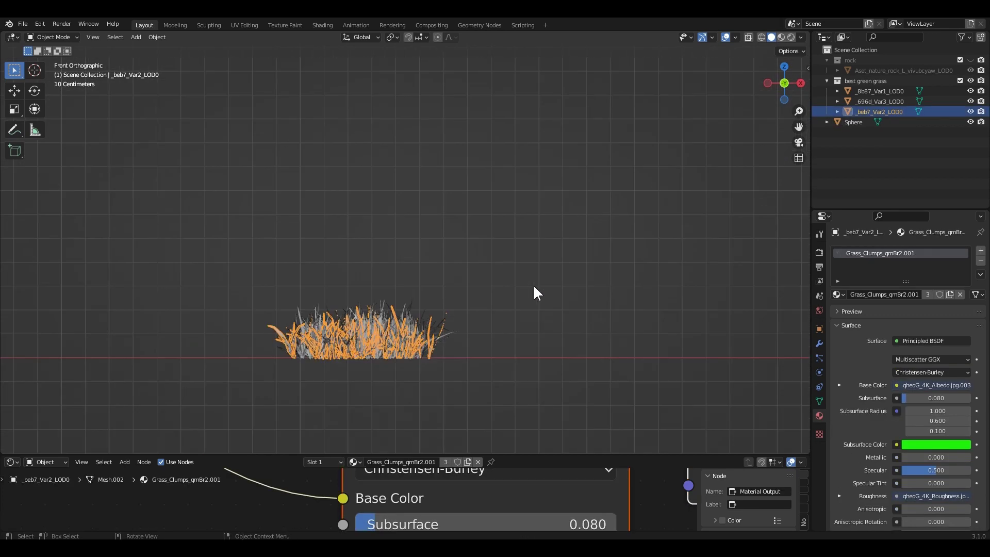
{"action": "scroll", "coordinate": [417, 298], "scroll_direction": "up", "scroll_amount": 5}
{"action": "scroll", "coordinate": [416, 298], "scroll_direction": "up", "scroll_amount": 4}
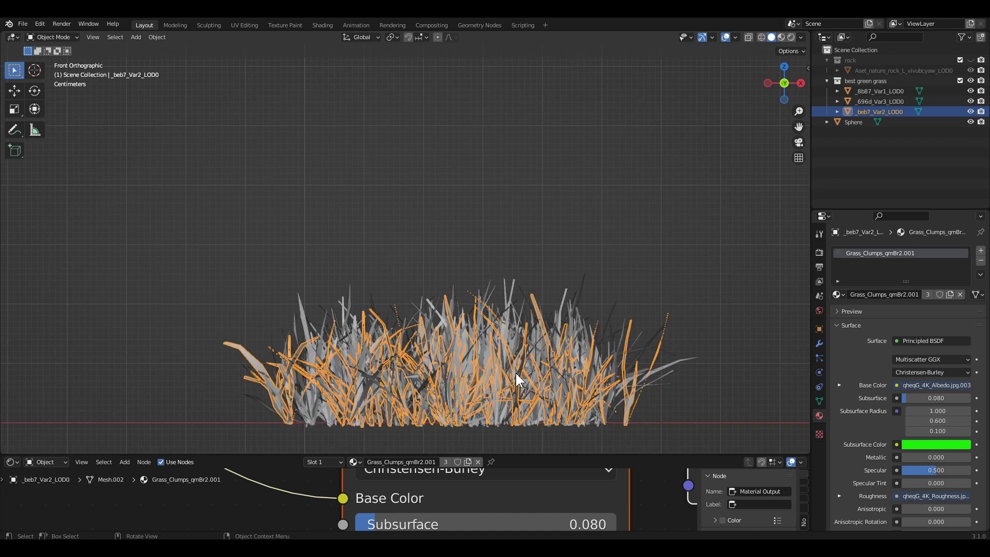
- Move the _beb7_Var2_LOD0 clump along negative X until it stands clear of the other two grass clumps
{"action": "left_click", "coordinate": [716, 245]}
{"action": "left_click", "coordinate": [407, 274]}
{"action": "left_click", "coordinate": [637, 192]}
{"action": "scroll", "coordinate": [539, 261], "scroll_direction": "down", "scroll_amount": 3}
{"action": "left_click", "coordinate": [475, 276]}
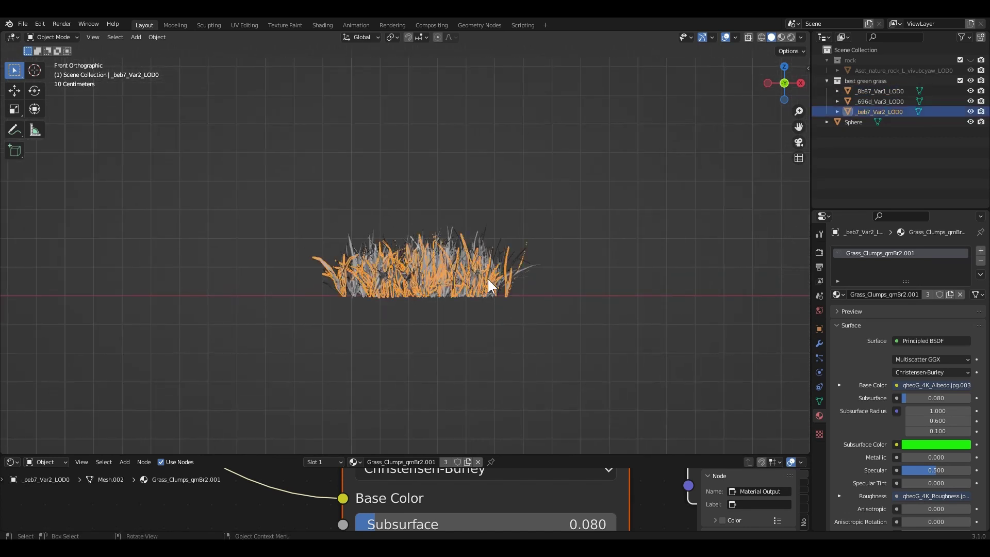
{"action": "key", "text": "g"}
{"action": "key", "text": "x"}
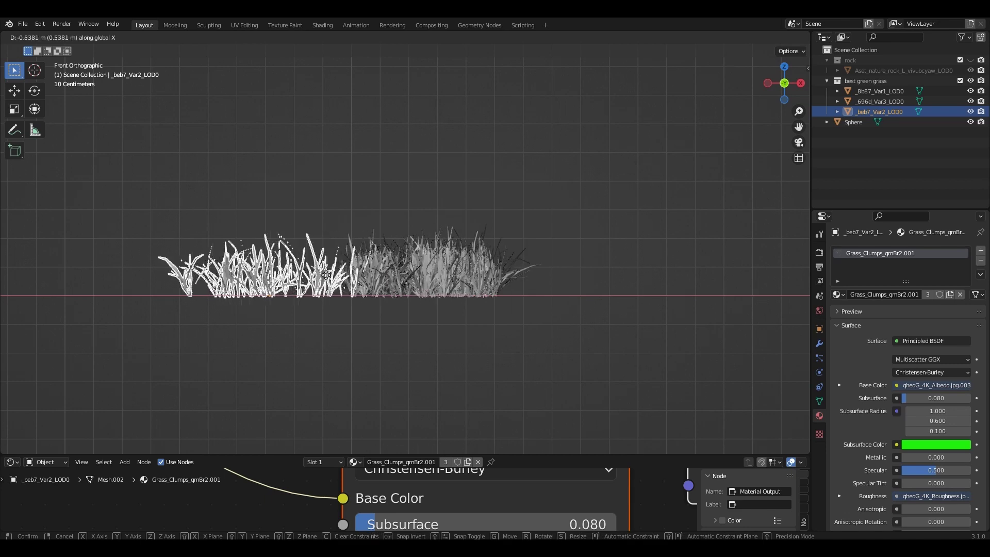
{"action": "left_click", "coordinate": [271, 279]}
- Move the dense _8b87_Var1_LOD0 clump along positive X clear of the middle clump, deselect it and save the file
{"action": "left_click", "coordinate": [408, 277]}
{"action": "key", "text": "g"}
{"action": "key", "text": "x"}
{"action": "left_click", "coordinate": [627, 323]}
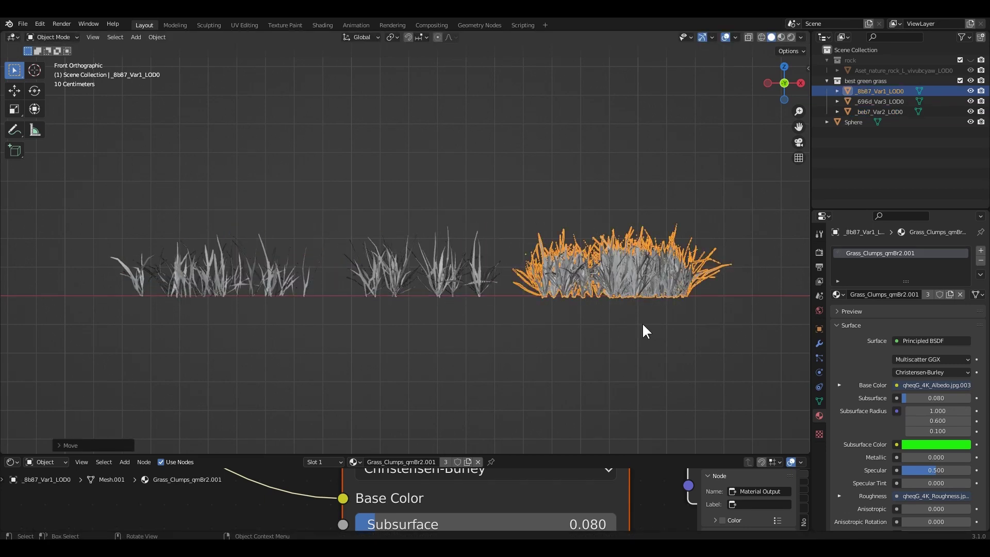
{"action": "middle_click_drag", "start_coordinate": [642, 323], "coordinate": [600, 328], "text": "shift"}
{"action": "left_click", "coordinate": [566, 356]}
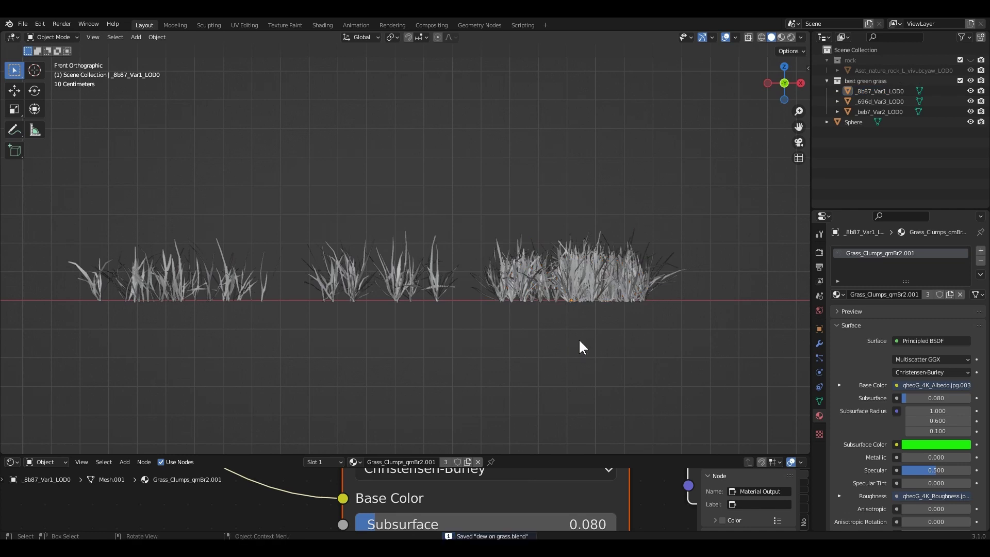
- Add a vertex group named 1 to the dense _8b87_Var1_LOD0 clump
{"action": "left_click", "coordinate": [597, 286]}
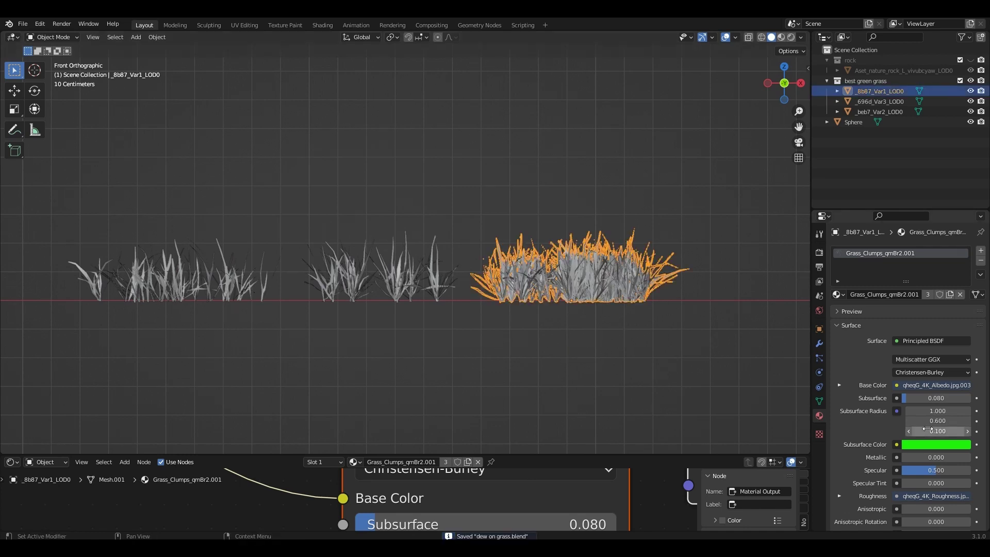
{"action": "left_click", "coordinate": [820, 401]}
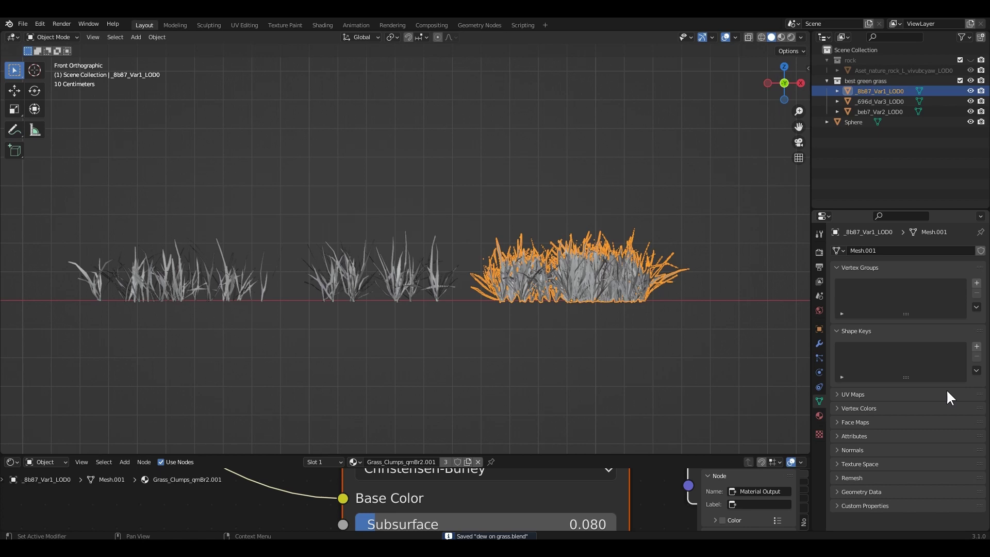
{"action": "left_click", "coordinate": [977, 283]}
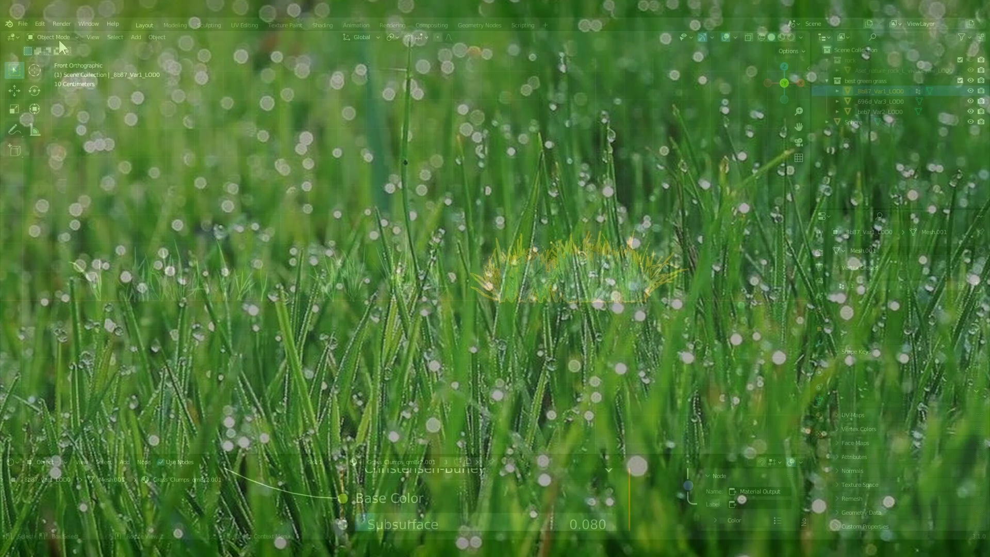
- Enter Weight Paint mode for the dense clump and set the brush blending to Add
{"action": "left_click", "coordinate": [58, 37]}
{"action": "left_click", "coordinate": [65, 93]}
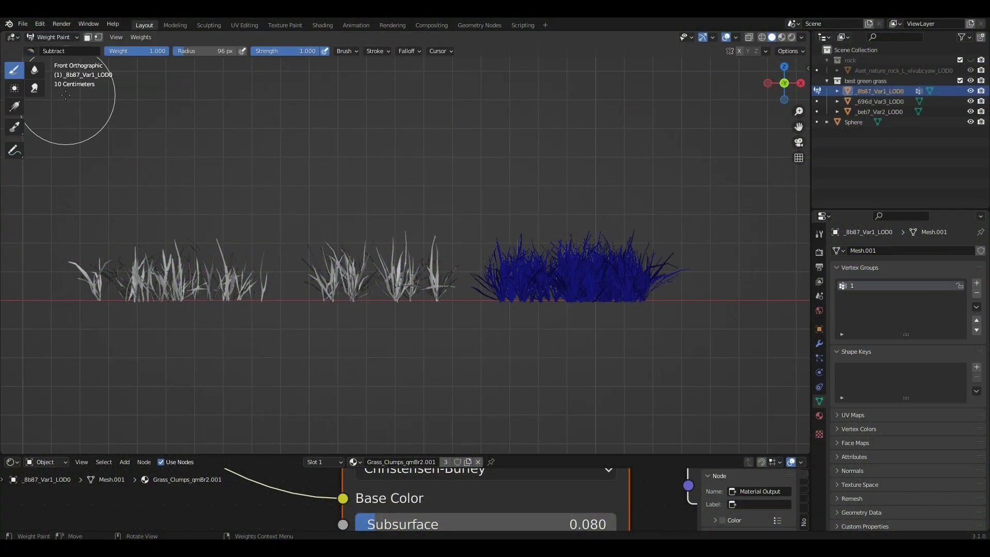
{"action": "middle_click_drag", "start_coordinate": [378, 248], "coordinate": [187, 178], "text": "shift"}
{"action": "left_click", "coordinate": [31, 51]}
{"action": "left_click", "coordinate": [54, 101]}
- Paint weight 1.000 over the upper blades of the dense clump from several sides and return to Object Mode
{"action": "mouse_move", "coordinate": [457, 246]}
{"action": "left_mouse_down"}
{"action": "mouse_move", "coordinate": [442, 250]}
{"action": "mouse_move", "coordinate": [544, 234]}
{"action": "mouse_move", "coordinate": [612, 261]}
{"action": "left_mouse_up"}
{"action": "mouse_move", "coordinate": [446, 283]}
{"action": "middle_mouse_down"}
{"action": "mouse_move", "coordinate": [497, 310]}
{"action": "mouse_move", "coordinate": [442, 228]}
{"action": "middle_mouse_up"}
{"action": "left_click_drag", "start_coordinate": [388, 271], "coordinate": [355, 272]}
{"action": "middle_click_drag", "start_coordinate": [400, 335], "coordinate": [378, 324]}
{"action": "mouse_move", "coordinate": [497, 314]}
{"action": "middle_mouse_down"}
{"action": "mouse_move", "coordinate": [388, 282]}
{"action": "mouse_move", "coordinate": [442, 327]}
{"action": "middle_mouse_up"}
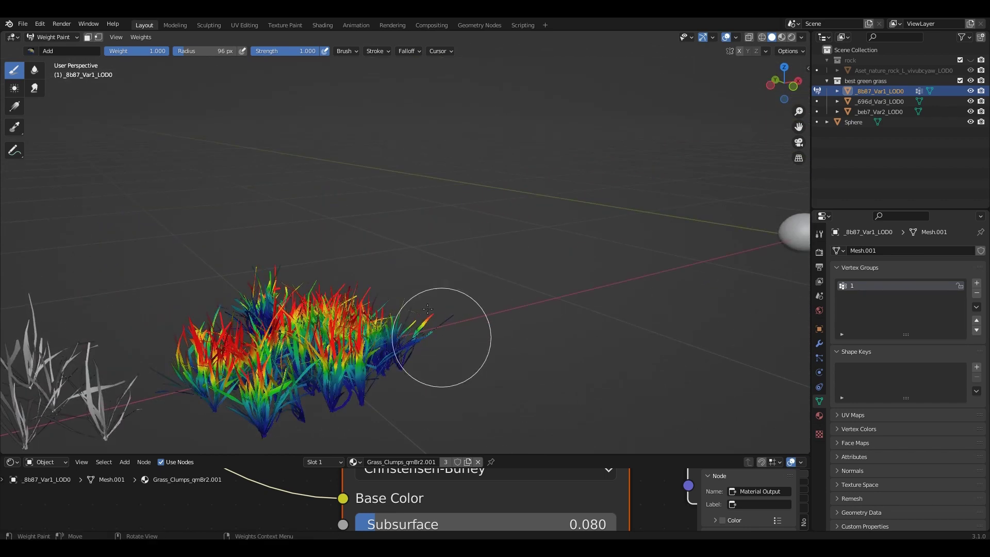
{"action": "left_click", "coordinate": [56, 39]}
{"action": "left_click", "coordinate": [55, 50]}
- Select the middle clump _696d_Var3_LOD0 and add a vertex group named 1
{"action": "scroll", "coordinate": [389, 297], "scroll_direction": "down", "scroll_amount": 5}
{"action": "mouse_move", "coordinate": [388, 297]}
{"action": "middle_mouse_down", "text": "shift"}
{"action": "mouse_move", "coordinate": [439, 291]}
{"action": "mouse_move", "coordinate": [367, 308]}
{"action": "middle_mouse_up", "text": "shift"}
{"action": "left_click", "coordinate": [380, 278]}
{"action": "left_click", "coordinate": [976, 283]}
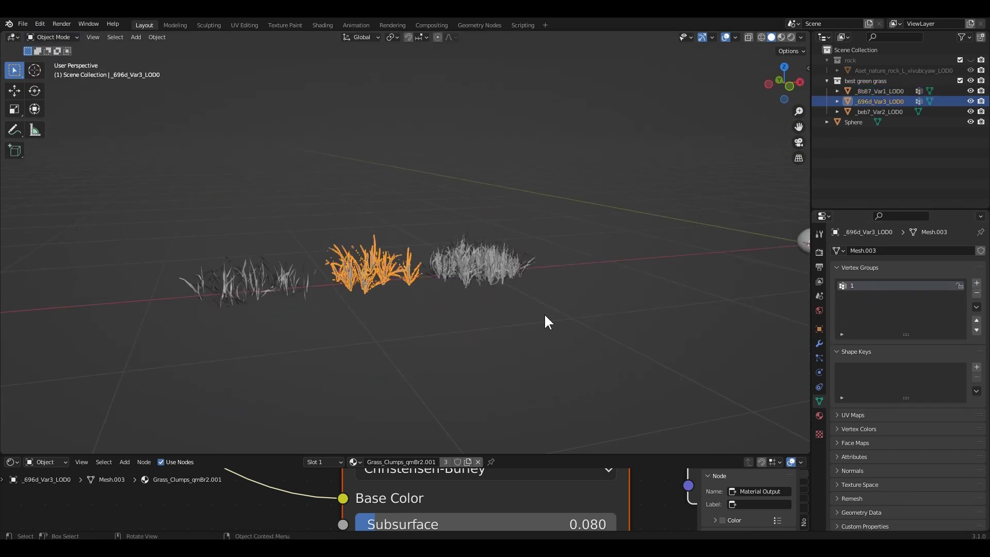
- Weight paint the upper blades of the _696d_Var3_LOD0 clump with weight 1.000 from the front view
{"action": "left_click", "coordinate": [54, 37]}
{"action": "left_click", "coordinate": [66, 95]}
{"action": "key", "text": "KP_1"}
{"action": "scroll", "coordinate": [408, 273], "scroll_direction": "up", "scroll_amount": 7}
{"action": "middle_click_drag", "start_coordinate": [406, 278], "coordinate": [400, 226], "text": "shift"}
{"action": "left_click_drag", "start_coordinate": [282, 250], "coordinate": [250, 250]}
{"action": "mouse_move", "coordinate": [477, 227]}
{"action": "left_mouse_down"}
{"action": "mouse_move", "coordinate": [491, 222]}
{"action": "mouse_move", "coordinate": [548, 279]}
{"action": "mouse_move", "coordinate": [520, 263]}
{"action": "left_mouse_up"}
{"action": "mouse_move", "coordinate": [354, 252]}
{"action": "left_mouse_down"}
{"action": "mouse_move", "coordinate": [307, 240]}
{"action": "mouse_move", "coordinate": [235, 248]}
{"action": "left_mouse_up"}
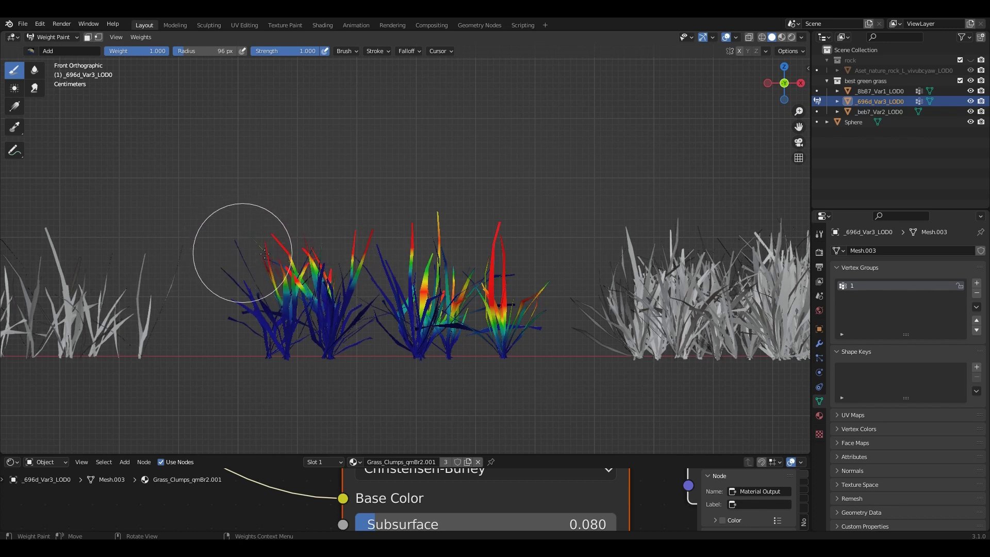
- Check the weights painted on the middle clump from several angles and return to Object Mode
{"action": "middle_click_drag", "start_coordinate": [264, 253], "coordinate": [376, 177]}
{"action": "middle_click_drag", "start_coordinate": [520, 214], "coordinate": [464, 227]}
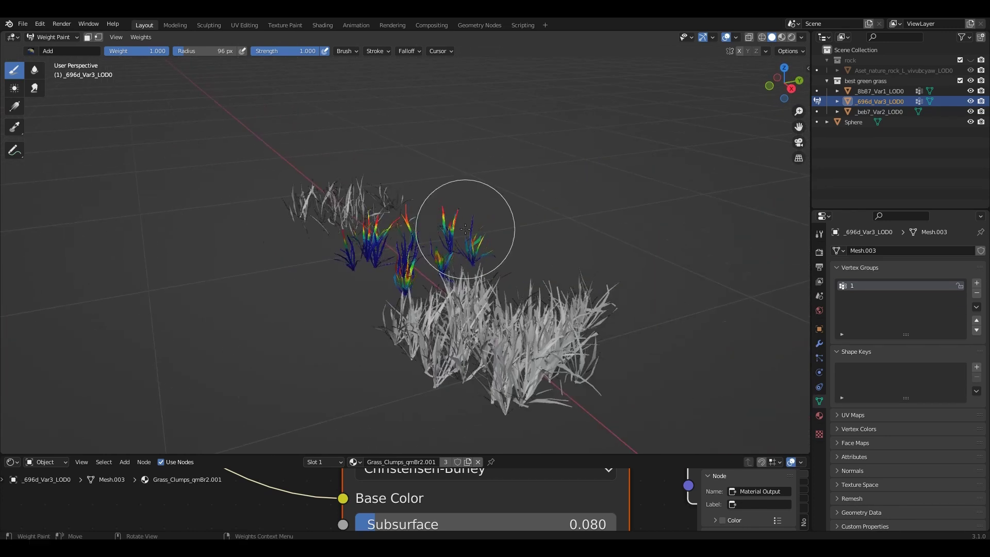
{"action": "scroll", "coordinate": [472, 224], "scroll_direction": "up", "scroll_amount": 6}
{"action": "middle_click_drag", "start_coordinate": [524, 166], "coordinate": [343, 270]}
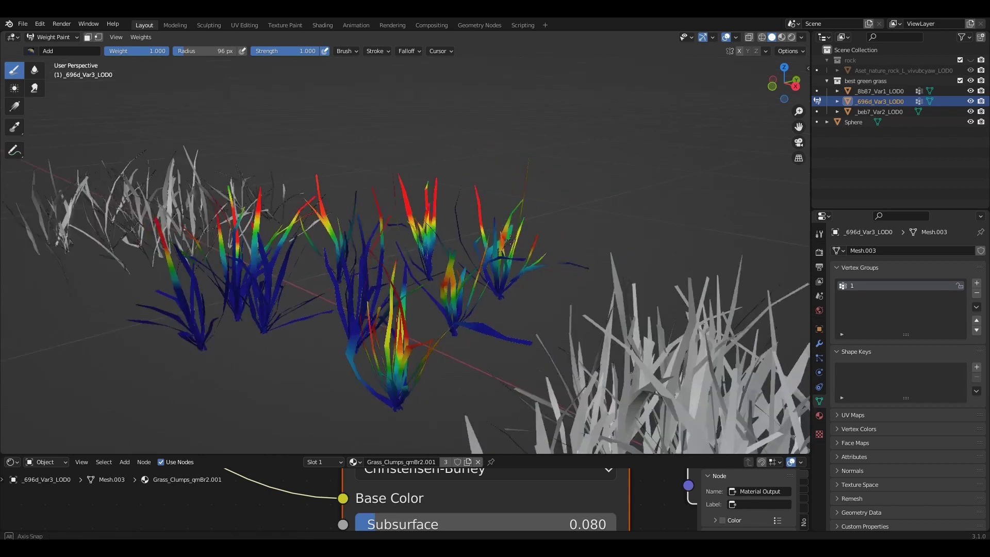
{"action": "scroll", "coordinate": [343, 270], "scroll_direction": "up", "scroll_amount": 4}
{"action": "scroll", "coordinate": [143, 259], "scroll_direction": "down", "scroll_amount": 5}
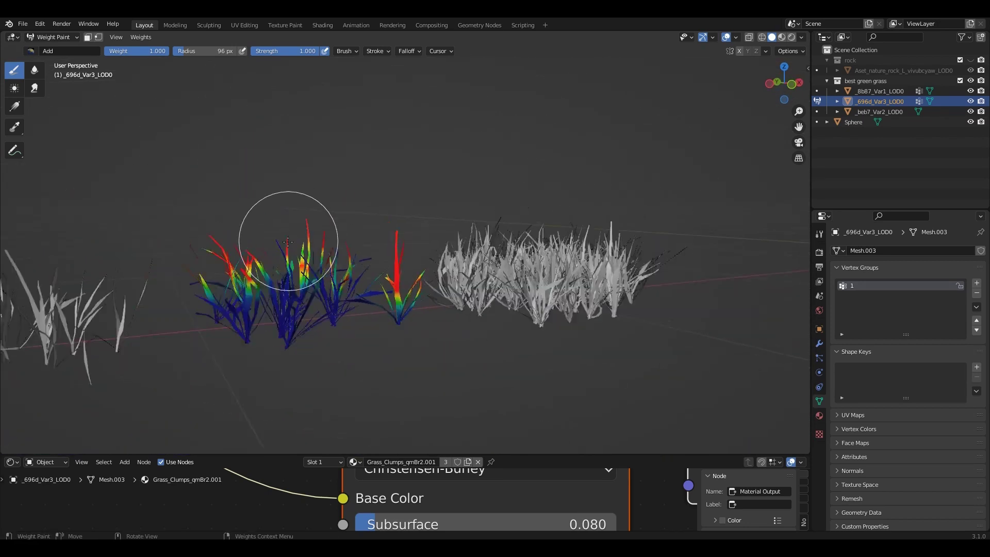
{"action": "middle_click_drag", "start_coordinate": [287, 241], "coordinate": [329, 259]}
{"action": "scroll", "coordinate": [329, 259], "scroll_direction": "up", "scroll_amount": 1}
{"action": "left_click", "coordinate": [59, 39]}
{"action": "left_click", "coordinate": [55, 49]}
- Select the _beb7_Var2_LOD0 clump and add a vertex group named 1
{"action": "scroll", "coordinate": [279, 294], "scroll_direction": "down", "scroll_amount": 2}
{"action": "middle_click_drag", "start_coordinate": [278, 294], "coordinate": [318, 305]}
{"action": "left_click", "coordinate": [315, 305]}
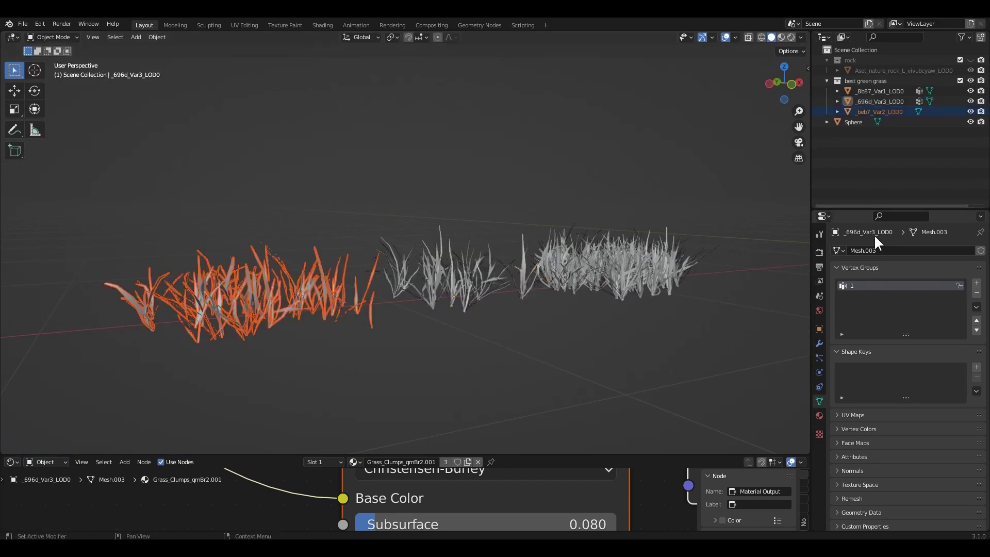
{"action": "left_click", "coordinate": [434, 293]}
{"action": "left_click", "coordinate": [307, 299]}
{"action": "left_click", "coordinate": [308, 298]}
{"action": "left_click", "coordinate": [977, 283]}
{"action": "double_click", "coordinate": [859, 285]}
{"action": "type", "text": "1"}
{"action": "key", "text": "Return"}
- Weight paint the upper blades of the _beb7_Var2_LOD0 clump with weight 1.000
{"action": "left_click", "coordinate": [248, 303]}
{"action": "left_click", "coordinate": [251, 304]}
{"action": "left_click", "coordinate": [51, 37]}
{"action": "left_click", "coordinate": [57, 94]}
{"action": "scroll", "coordinate": [244, 287], "scroll_direction": "up", "scroll_amount": 4}
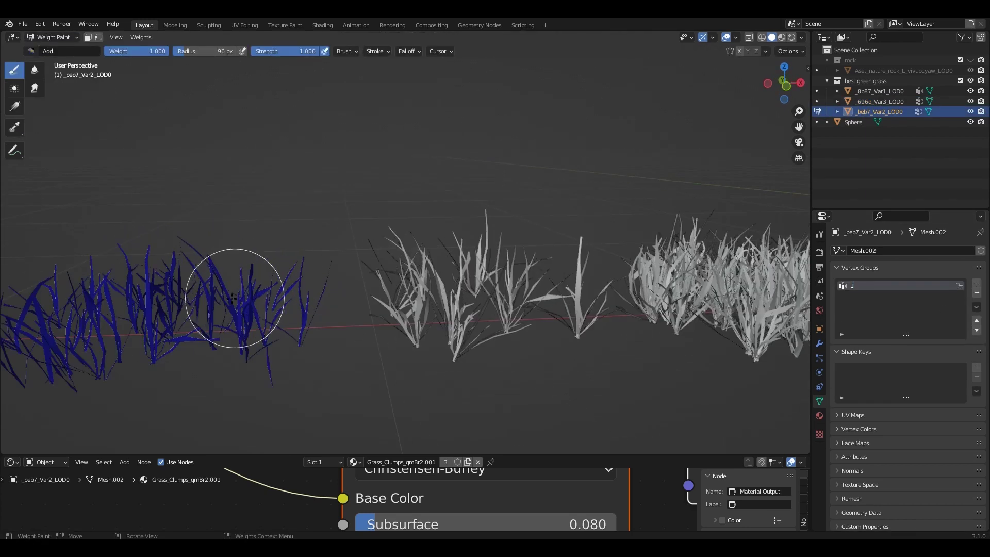
{"action": "middle_click_drag", "start_coordinate": [243, 287], "coordinate": [260, 257]}
{"action": "left_click_drag", "start_coordinate": [259, 257], "coordinate": [147, 269]}
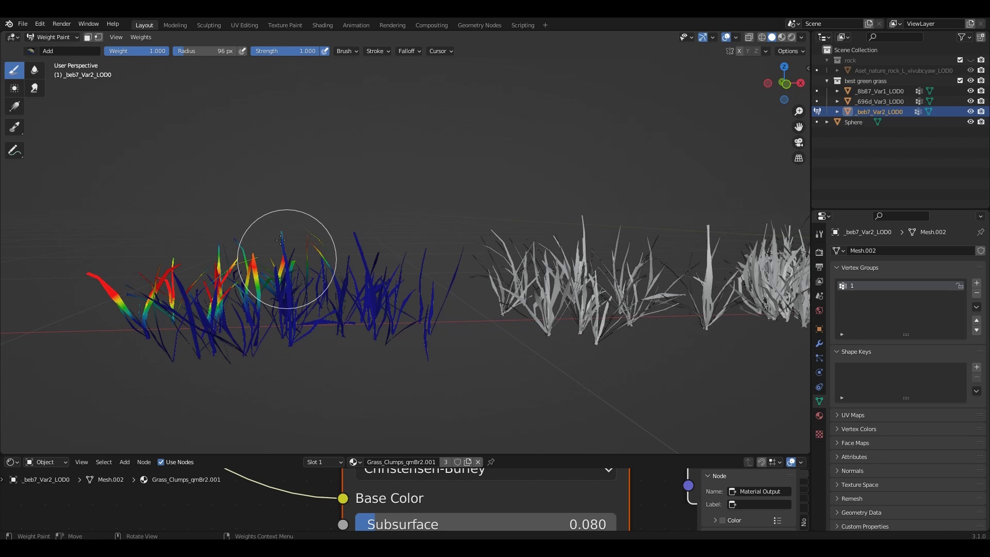
{"action": "middle_click_drag", "start_coordinate": [453, 232], "coordinate": [302, 233]}
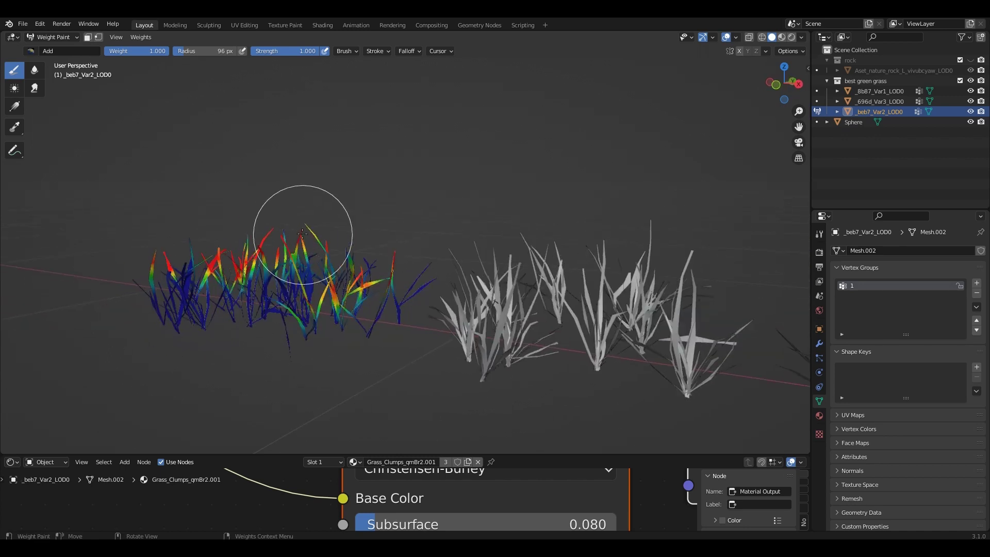
{"action": "left_click_drag", "start_coordinate": [356, 262], "coordinate": [417, 275]}
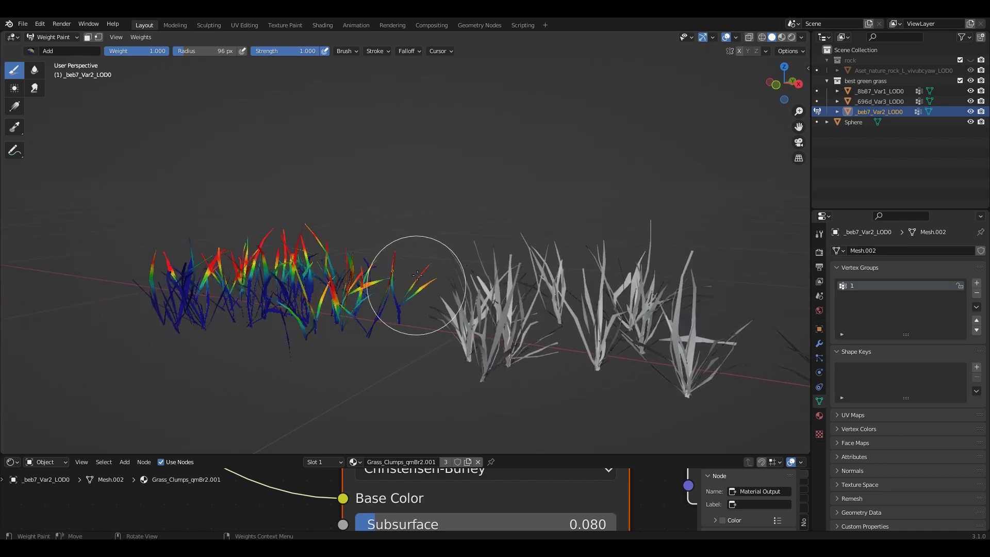
{"action": "left_click_drag", "start_coordinate": [188, 269], "coordinate": [244, 271]}
- Finish painting the _beb7_Var2_LOD0 blades from the opposite side, return to Object Mode, deselect the clump and save the file
{"action": "middle_click_drag", "start_coordinate": [368, 260], "coordinate": [453, 236]}
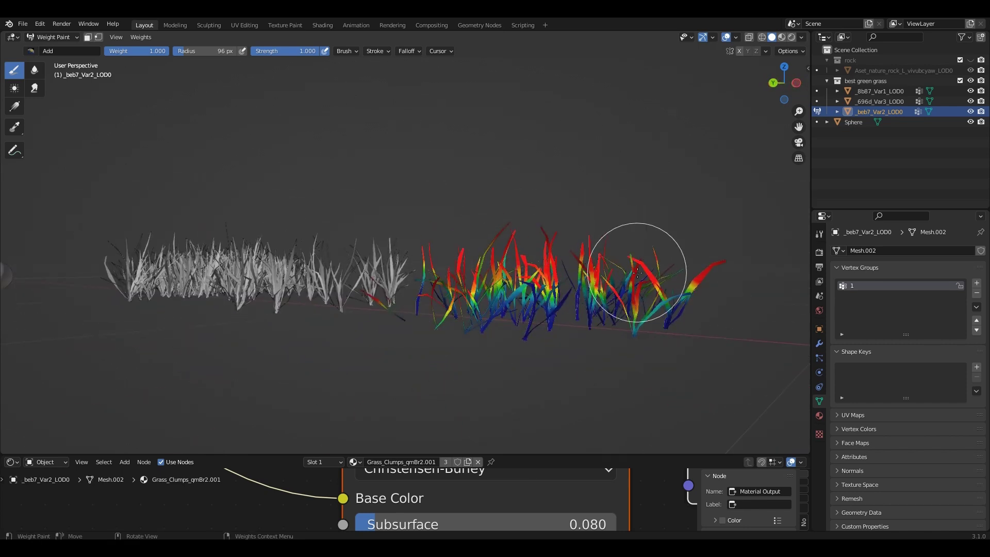
{"action": "middle_click_drag", "start_coordinate": [539, 245], "coordinate": [377, 248]}
{"action": "left_click", "coordinate": [49, 37]}
{"action": "left_click", "coordinate": [51, 50]}
{"action": "scroll", "coordinate": [307, 225], "scroll_direction": "down", "scroll_amount": 6}
{"action": "left_click", "coordinate": [309, 223]}
{"action": "key", "text": "ctrl+s"}
- Move the dew sphere along negative X to just beyond the _beb7_Var2_LOD0 clump
{"action": "mouse_move", "coordinate": [484, 249]}
{"action": "middle_mouse_down"}
{"action": "mouse_move", "coordinate": [521, 258]}
{"action": "mouse_move", "coordinate": [465, 311]}
{"action": "mouse_move", "coordinate": [438, 313]}
{"action": "middle_mouse_up"}
{"action": "scroll", "coordinate": [465, 310], "scroll_direction": "down", "scroll_amount": 3}
{"action": "left_click", "coordinate": [605, 264]}
{"action": "key", "text": "g"}
{"action": "key", "text": "x"}
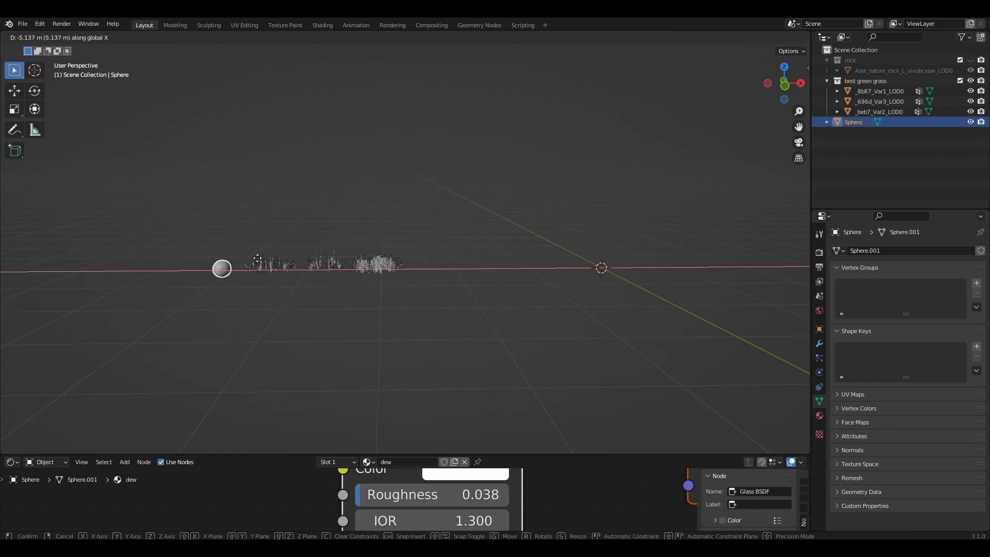
{"action": "left_click", "coordinate": [251, 268]}
- Select the sphere with all three grass clumps and move them together along X
{"action": "scroll", "coordinate": [230, 315], "scroll_direction": "up", "scroll_amount": 4}
{"action": "scroll", "coordinate": [230, 316], "scroll_direction": "down", "scroll_amount": 5}
{"action": "left_click_drag", "start_coordinate": [249, 191], "coordinate": [487, 324]}
{"action": "key", "text": "g"}
{"action": "key", "text": "x"}
{"action": "left_click", "coordinate": [397, 330]}
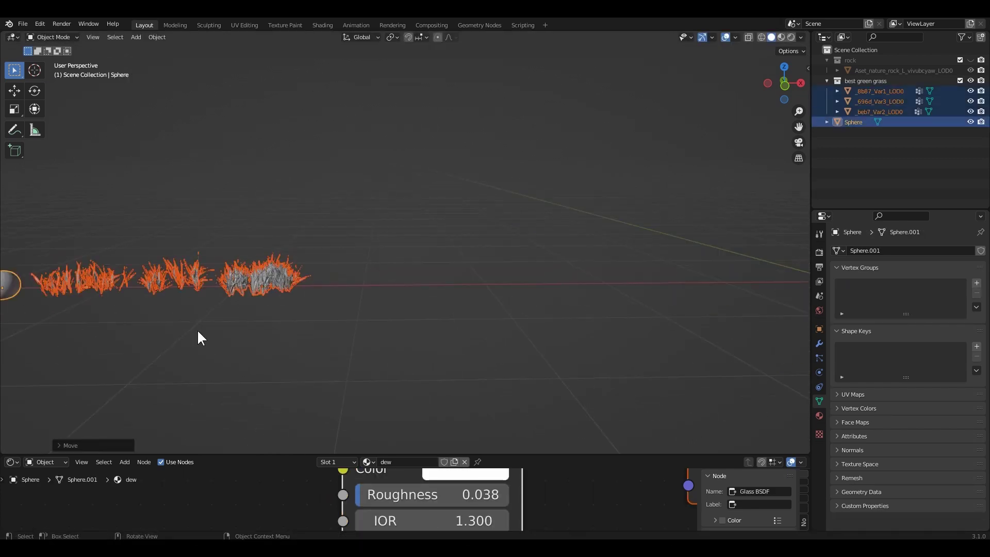
- Add a Hair particle system with 100 hairs to the dense _8b87_Var1_LOD0 clump
{"action": "scroll", "coordinate": [416, 320], "scroll_direction": "up", "scroll_amount": 2}
{"action": "left_click", "coordinate": [549, 246]}
{"action": "left_click", "coordinate": [820, 358]}
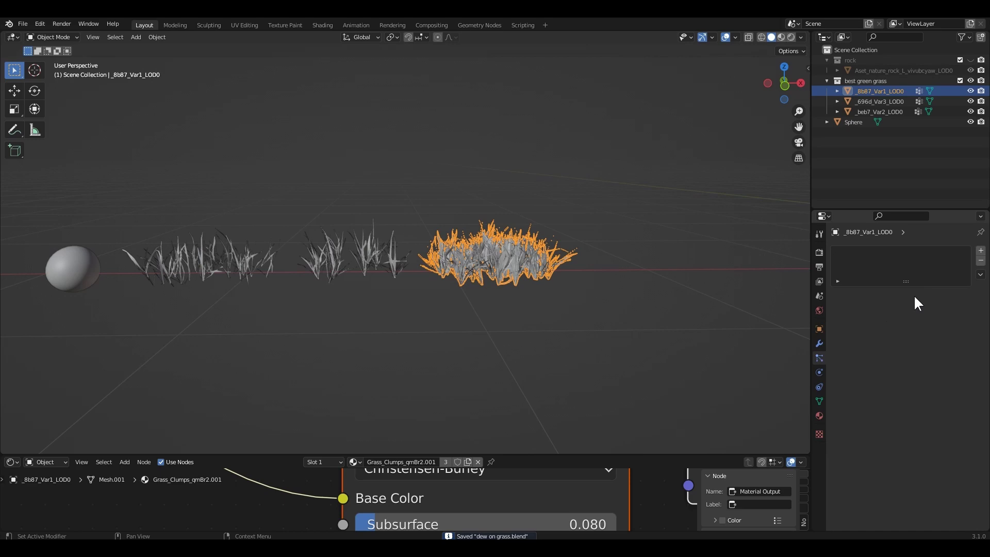
{"action": "left_click", "coordinate": [981, 251]}
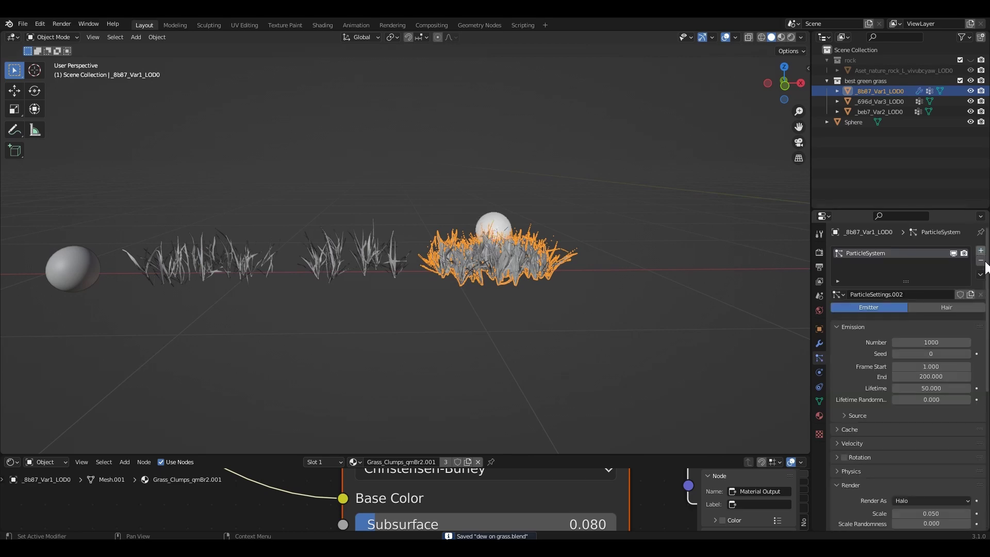
{"action": "left_click", "coordinate": [949, 307]}
{"action": "scroll", "coordinate": [603, 312], "scroll_direction": "up", "scroll_amount": 4}
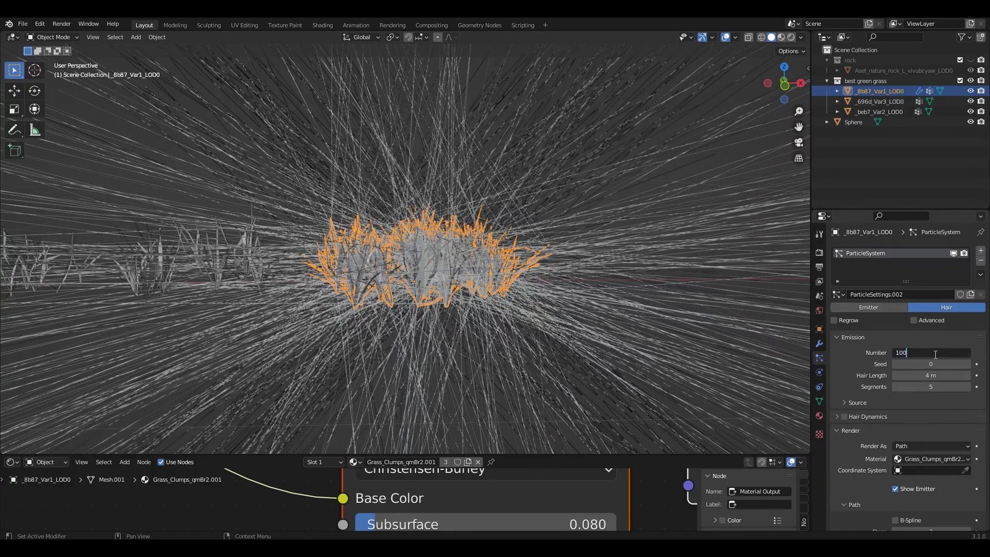
{"action": "key", "text": "Return"}
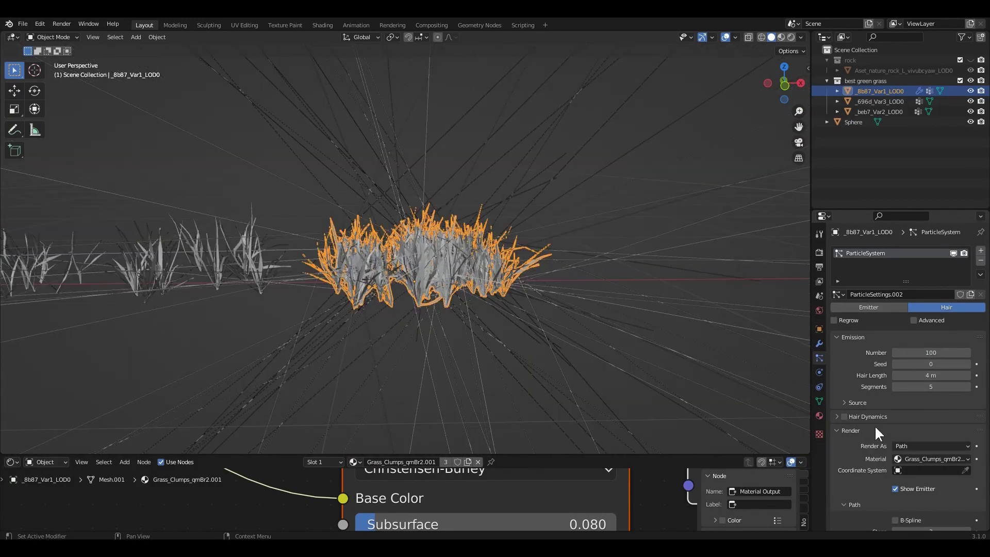
- Set the dense clump's hair particles to render as Object
{"action": "scroll", "coordinate": [874, 425], "scroll_direction": "down", "scroll_amount": 3}
{"action": "left_click", "coordinate": [845, 367]}
{"action": "left_click", "coordinate": [846, 368]}
{"action": "scroll", "coordinate": [881, 376], "scroll_direction": "down", "scroll_amount": 2}
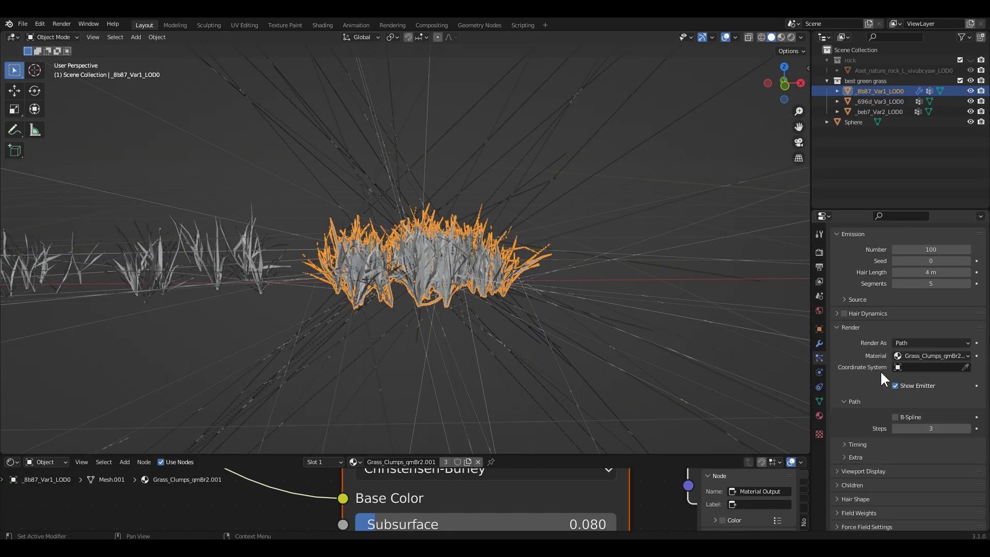
{"action": "left_click", "coordinate": [939, 341]}
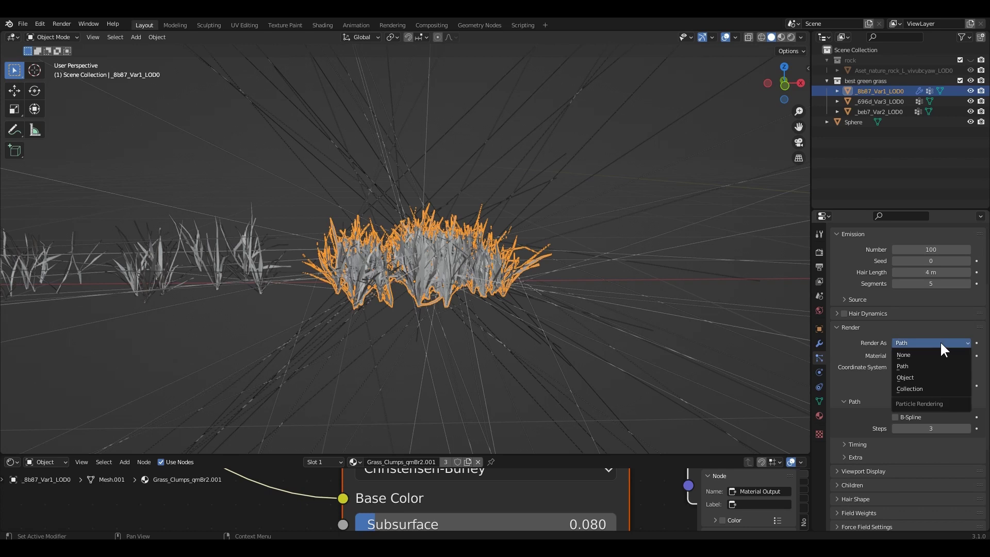
{"action": "left_click", "coordinate": [933, 373]}
- Assign Sphere as the particle instance object and inspect the droplets on the dense clump up close
{"action": "scroll", "coordinate": [296, 341], "scroll_direction": "down", "scroll_amount": 3}
{"action": "middle_click_drag", "start_coordinate": [296, 341], "coordinate": [441, 346], "text": "shift"}
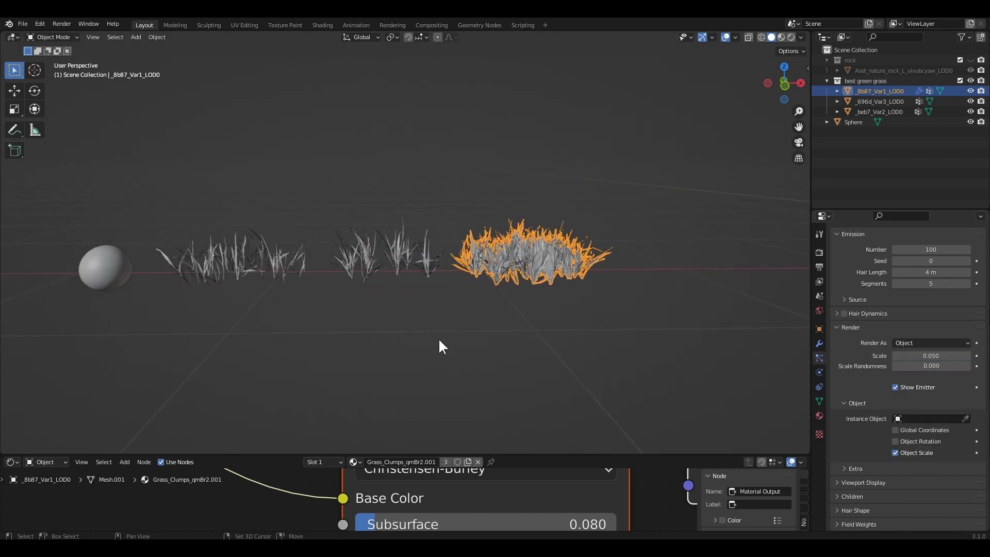
{"action": "left_click", "coordinate": [102, 263]}
{"action": "scroll", "coordinate": [645, 243], "scroll_direction": "up", "scroll_amount": 5}
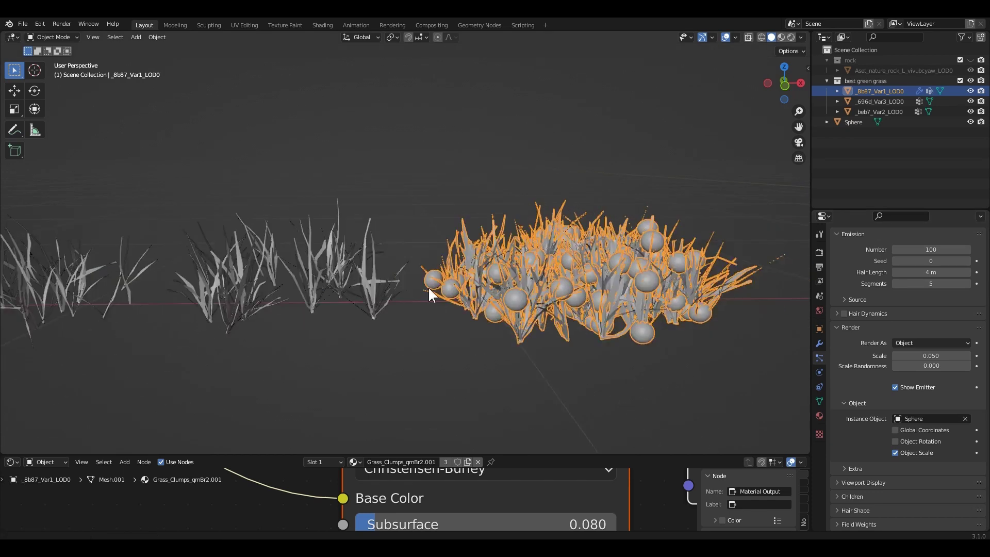
{"action": "middle_click_drag", "start_coordinate": [423, 283], "coordinate": [562, 305]}
- Assign vertex group 1 to the density, length and clump of the dense clump's hair particles
{"action": "scroll", "coordinate": [851, 403], "scroll_direction": "down", "scroll_amount": 6}
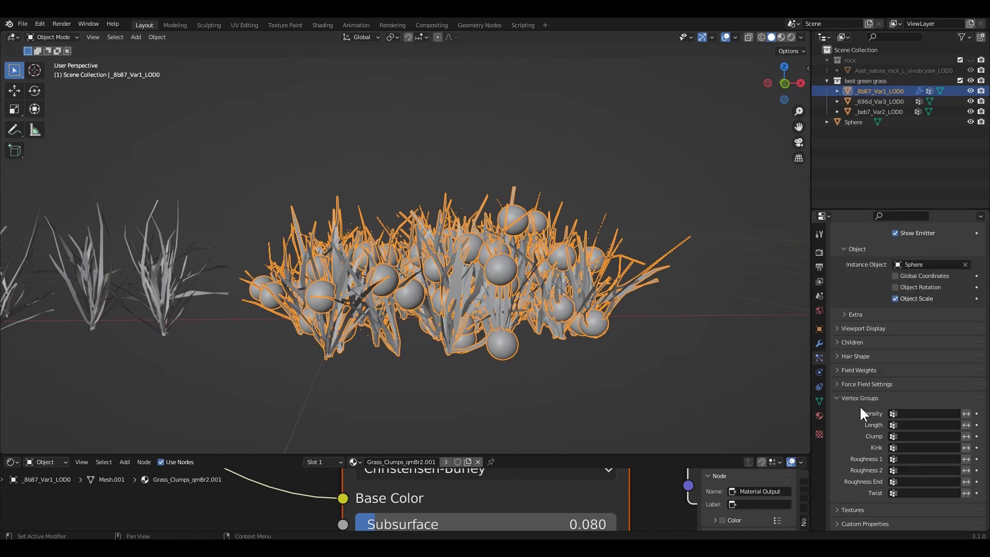
{"action": "left_click", "coordinate": [849, 398]}
{"action": "left_click", "coordinate": [859, 496]}
{"action": "scroll", "coordinate": [856, 426], "scroll_direction": "down", "scroll_amount": 5}
{"action": "left_click", "coordinate": [898, 414]}
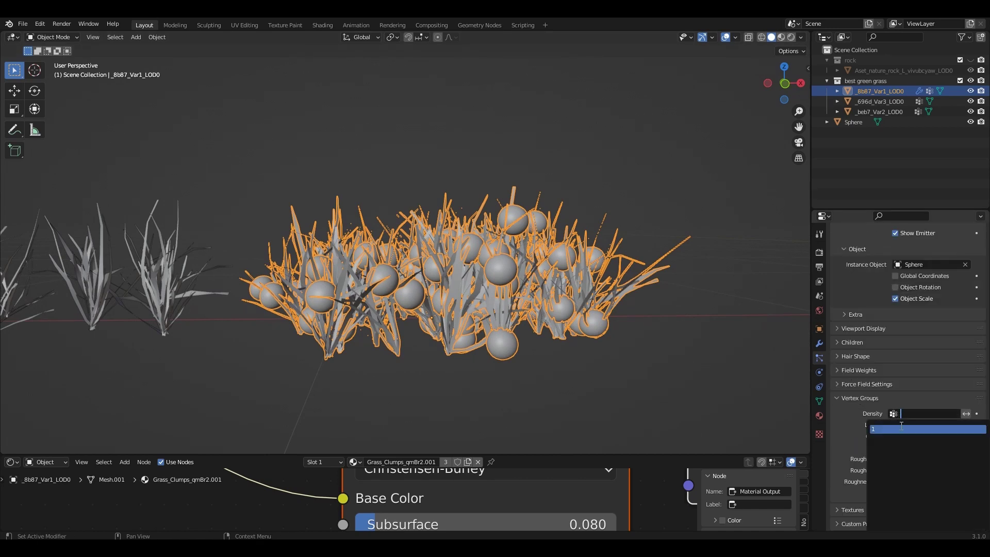
{"action": "left_click", "coordinate": [902, 428]}
{"action": "left_click", "coordinate": [916, 426]}
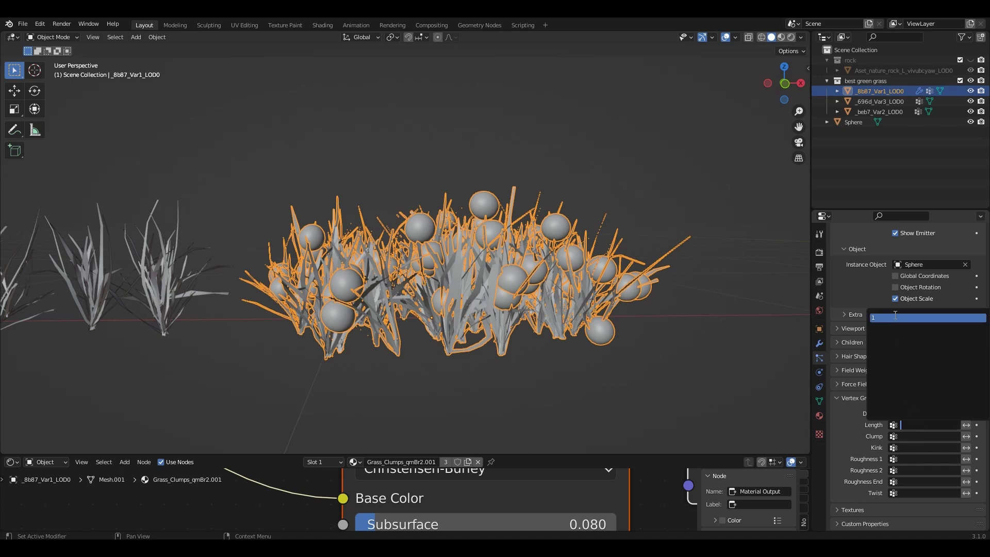
{"action": "left_click", "coordinate": [896, 317]}
{"action": "left_click", "coordinate": [911, 434]}
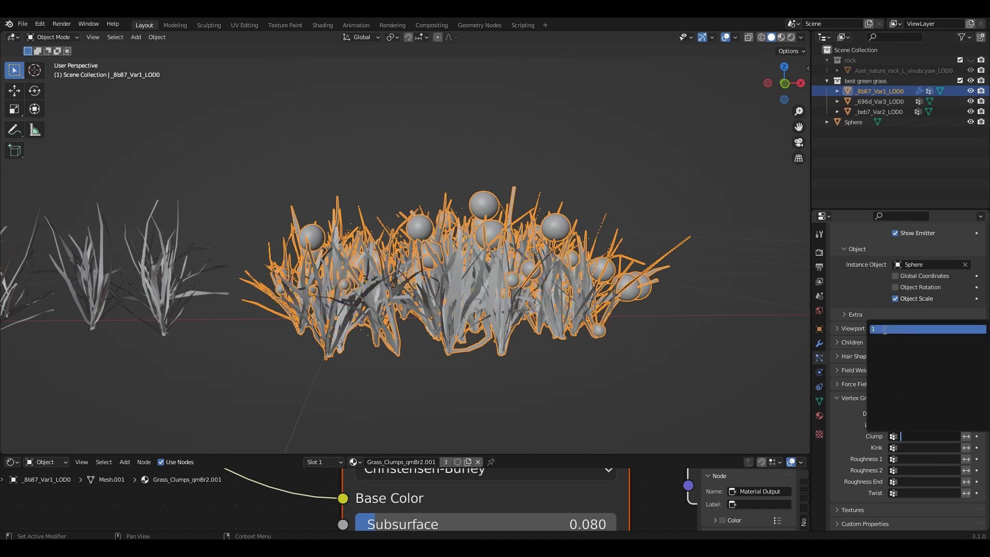
{"action": "left_click", "coordinate": [885, 330]}
{"action": "middle_click_drag", "start_coordinate": [630, 285], "coordinate": [552, 292]}
- Set the droplet scale on the dense clump to 0.01 and inspect the droplets up close
{"action": "scroll", "coordinate": [894, 349], "scroll_direction": "up", "scroll_amount": 10}
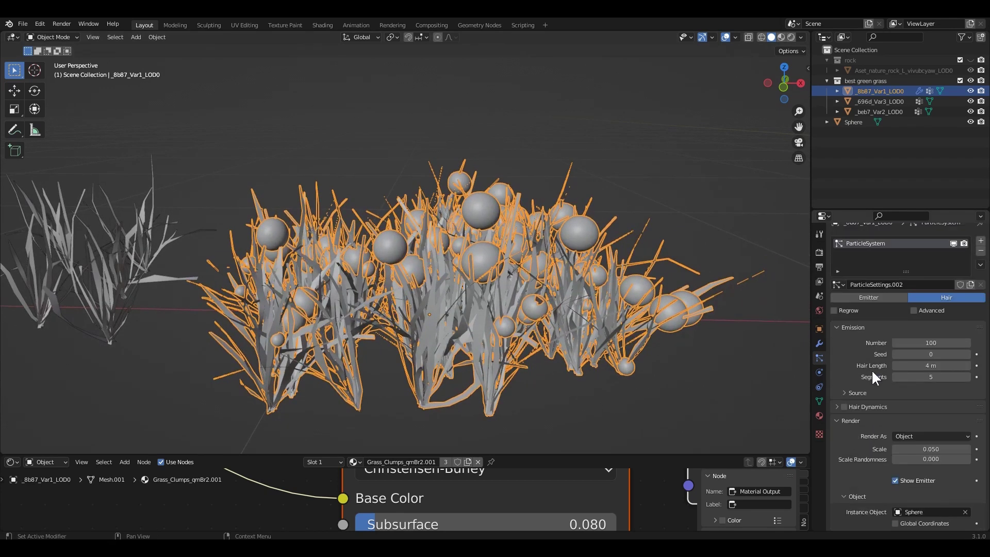
{"action": "scroll", "coordinate": [869, 376], "scroll_direction": "down", "scroll_amount": 7}
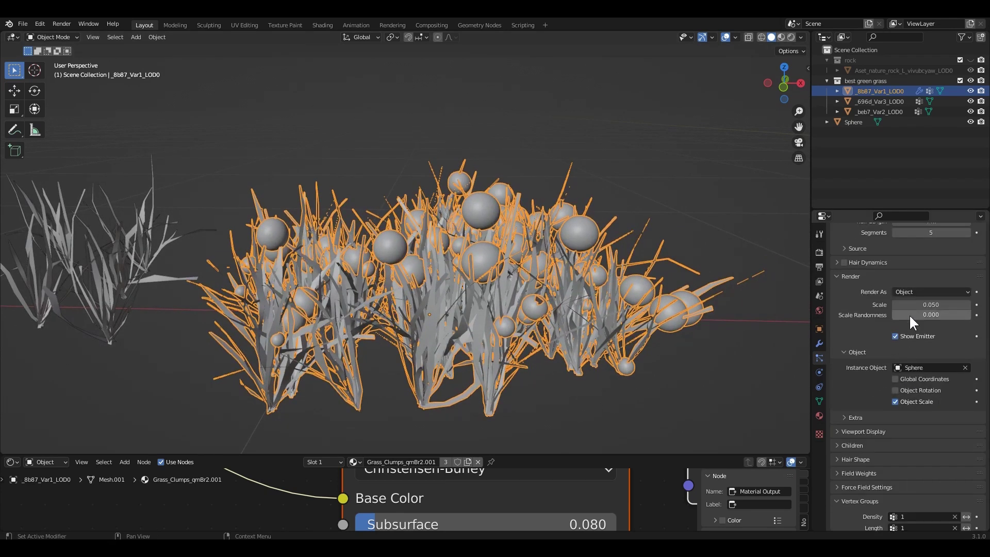
{"action": "left_click", "coordinate": [923, 305]}
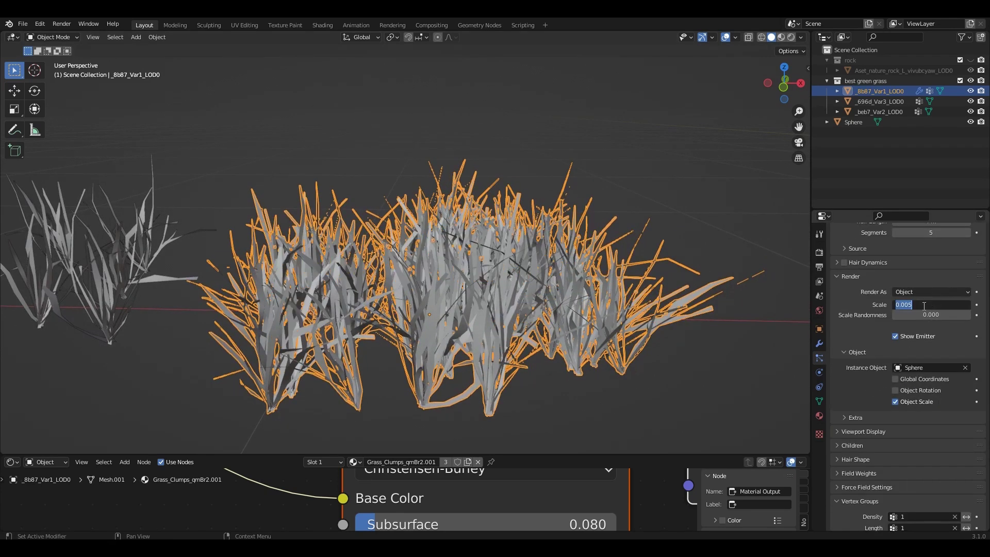
{"action": "type", "text": ".01"}
{"action": "key", "text": "Return"}
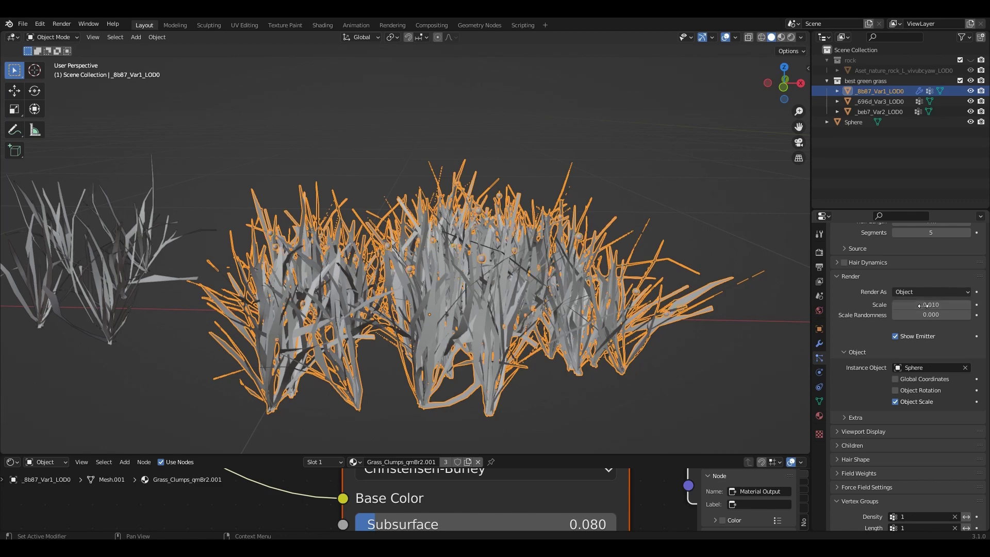
{"action": "left_click", "coordinate": [672, 219]}
{"action": "middle_click_drag", "start_coordinate": [601, 286], "coordinate": [472, 311]}
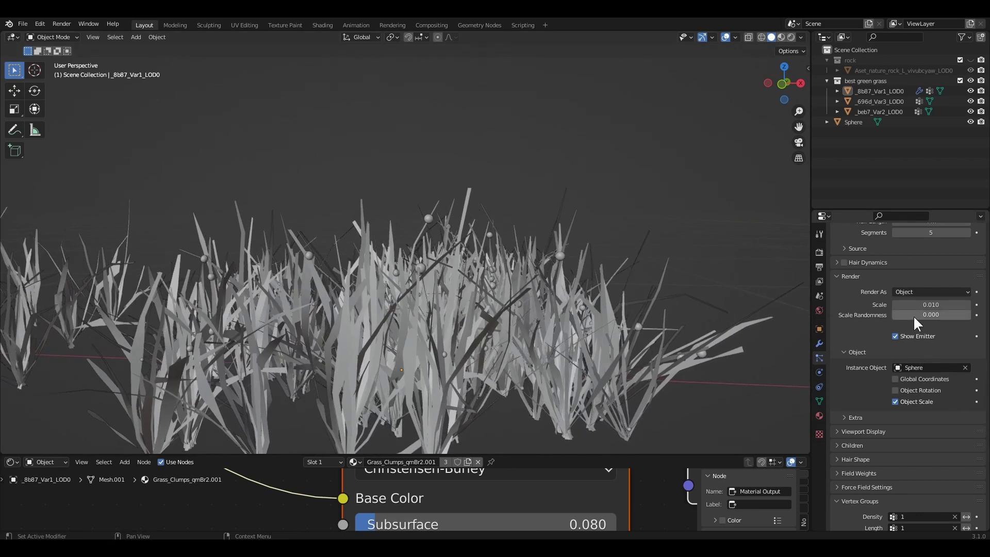
- Set the dense clump's scale randomness to 0.458 and its particle number to 500
{"action": "left_click_drag", "start_coordinate": [914, 315], "coordinate": [934, 314]}
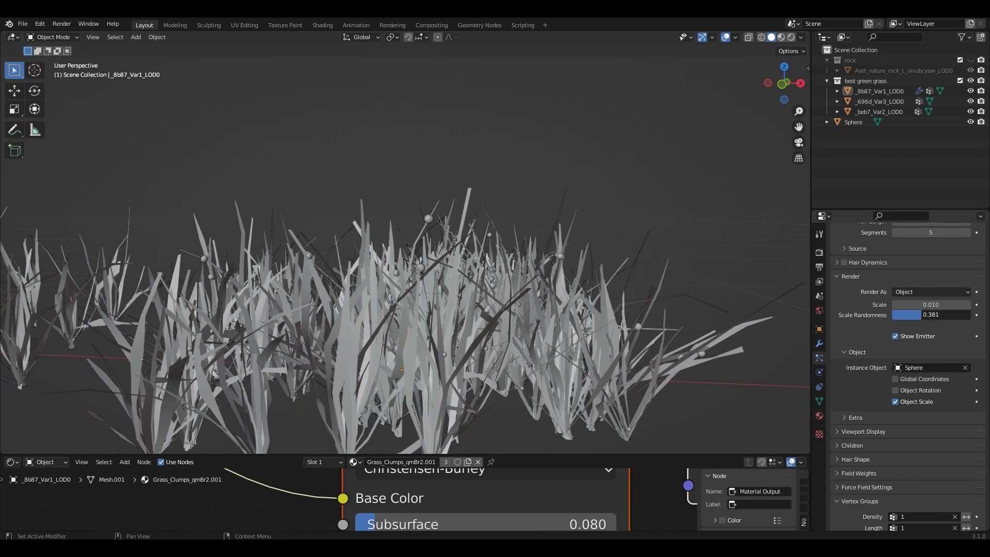
{"action": "scroll", "coordinate": [911, 356], "scroll_direction": "up", "scroll_amount": 7}
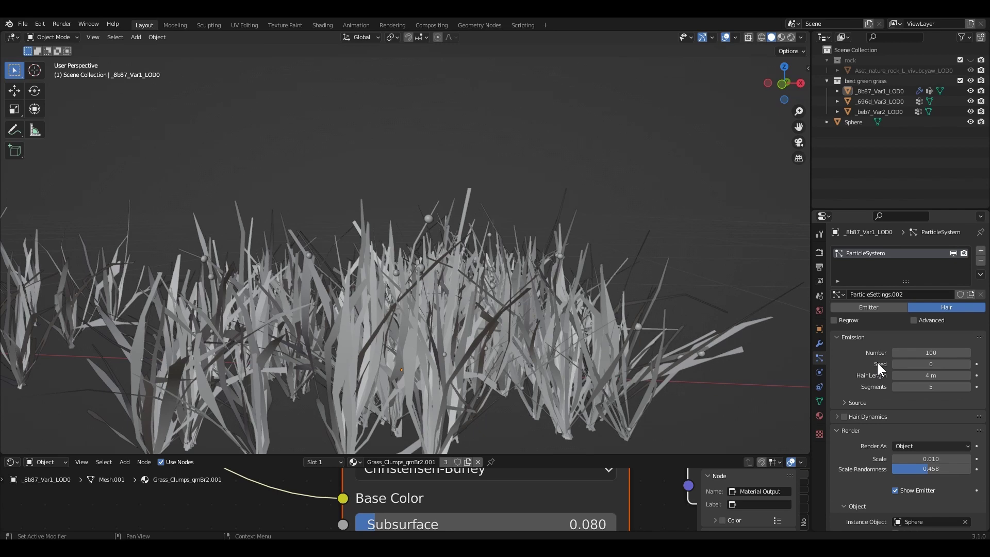
{"action": "left_click", "coordinate": [914, 354]}
{"action": "type", "text": "500"}
{"action": "key", "text": "Return"}
{"action": "middle_click_drag", "start_coordinate": [735, 252], "coordinate": [530, 305]}
{"action": "scroll", "coordinate": [530, 305], "scroll_direction": "up", "scroll_amount": 2}
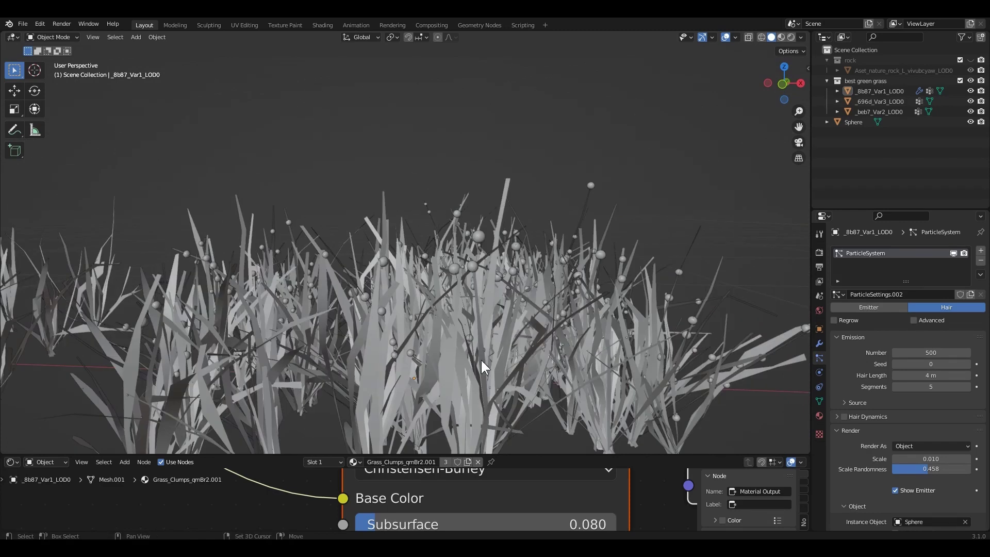
- Try to copy the dense clump's particle system to the other grass clumps
{"action": "scroll", "coordinate": [480, 358], "scroll_direction": "down", "scroll_amount": 5}
{"action": "middle_click_drag", "start_coordinate": [312, 298], "coordinate": [479, 326], "text": "shift"}
{"action": "scroll", "coordinate": [478, 327], "scroll_direction": "up", "scroll_amount": 2}
{"action": "left_click", "coordinate": [479, 327]}
{"action": "scroll", "coordinate": [557, 315], "scroll_direction": "up", "scroll_amount": 1}
{"action": "middle_click_drag", "start_coordinate": [562, 315], "coordinate": [611, 310], "text": "shift"}
{"action": "left_click", "coordinate": [611, 310]}
{"action": "left_click", "coordinate": [981, 275]}
{"action": "left_click", "coordinate": [958, 282]}
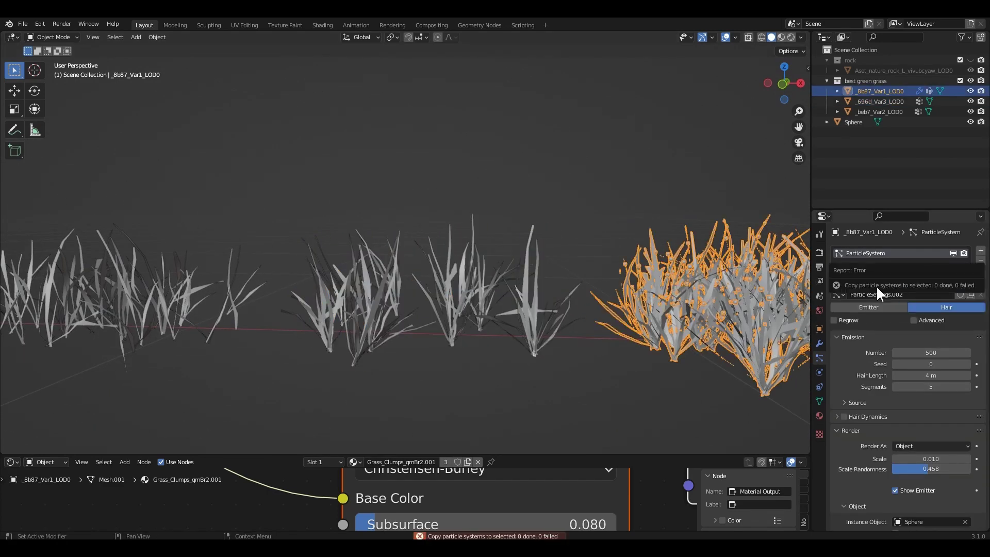
{"action": "left_click", "coordinate": [509, 301], "text": "shift"}
{"action": "left_click", "coordinate": [716, 367]}
{"action": "right_click", "coordinate": [861, 253]}
- Add a Hair particle system with 400 hairs to the middle clump, _696d_Var3_LOD0
{"action": "left_click", "coordinate": [518, 314]}
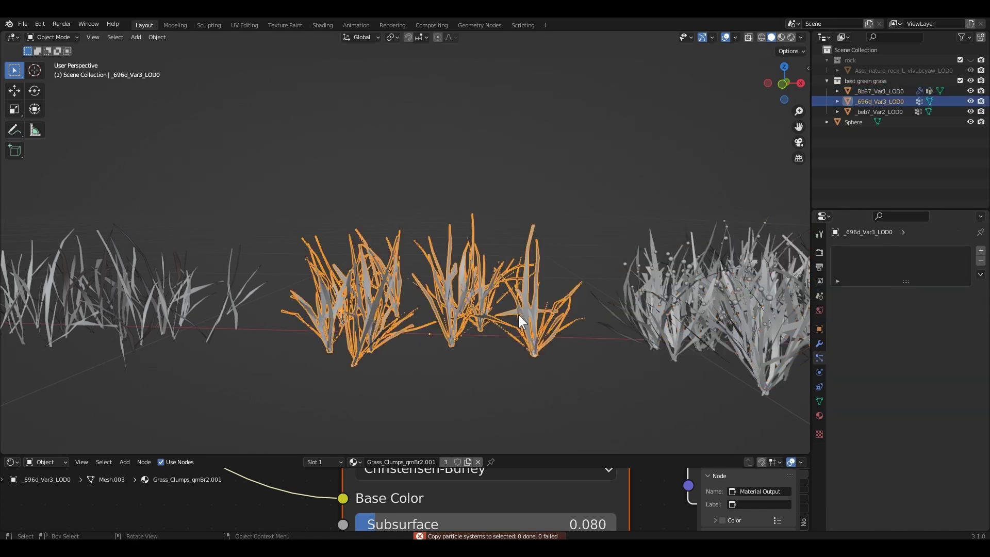
{"action": "left_click", "coordinate": [980, 251]}
{"action": "left_click", "coordinate": [940, 355]}
{"action": "type", "text": "400"}
{"action": "key", "text": "Return"}
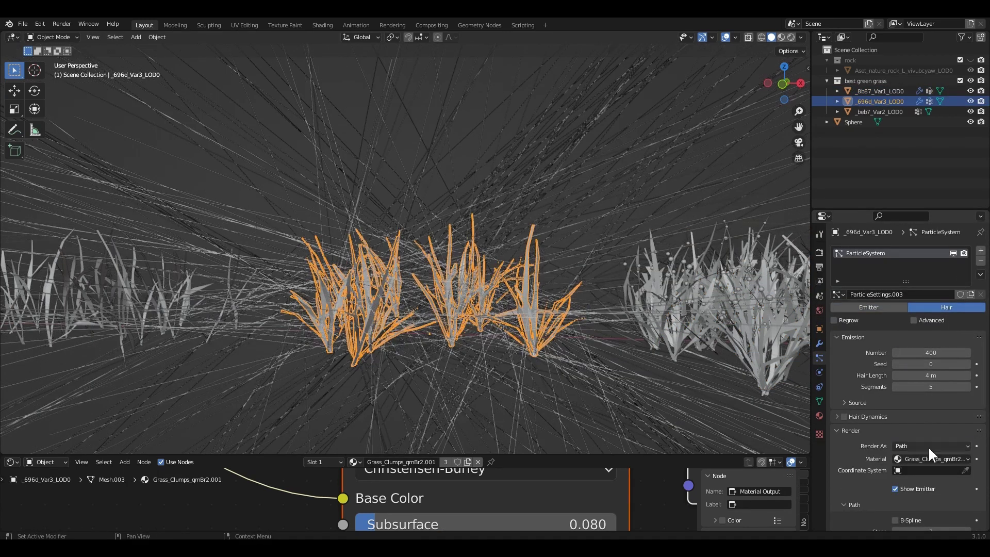
- Render the middle clump's hair particles as Object with Sphere as the instance object
{"action": "left_click", "coordinate": [928, 447]}
{"action": "left_click", "coordinate": [920, 470]}
{"action": "left_click", "coordinate": [933, 520]}
{"action": "left_click", "coordinate": [883, 454]}
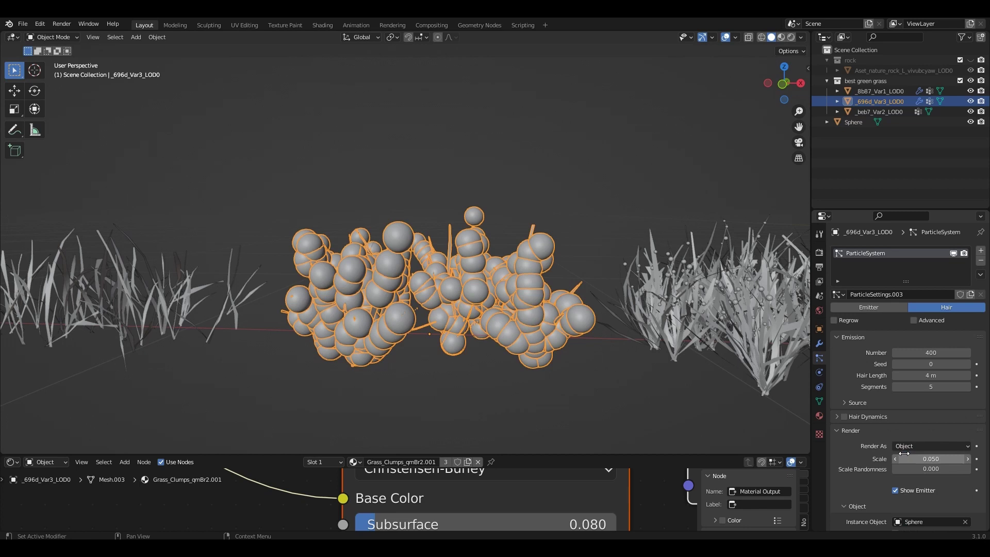
- Assign vertex group 1 to the density, length and clump of the middle clump's particles
{"action": "scroll", "coordinate": [887, 434], "scroll_direction": "down", "scroll_amount": 10}
{"action": "left_click", "coordinate": [923, 425]}
{"action": "left_click", "coordinate": [913, 436]}
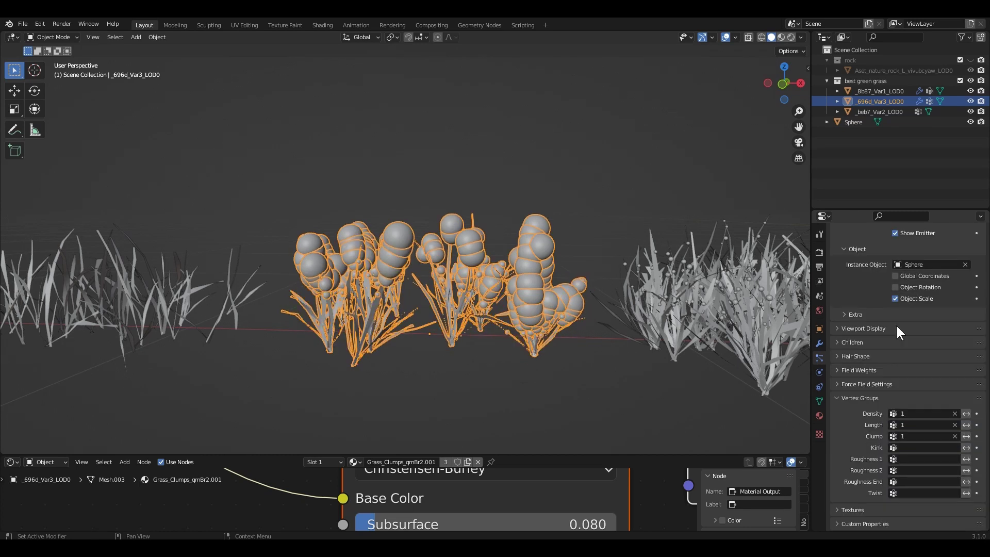
- Set the middle clump's droplet scale to 0.01 and its scale randomness to 0.361
{"action": "scroll", "coordinate": [847, 348], "scroll_direction": "up", "scroll_amount": 9}
{"action": "double_click", "coordinate": [906, 387]}
{"action": "key", "text": "BackSpace"}
{"action": "type", "text": "0.01"}
{"action": "key", "text": "Return"}
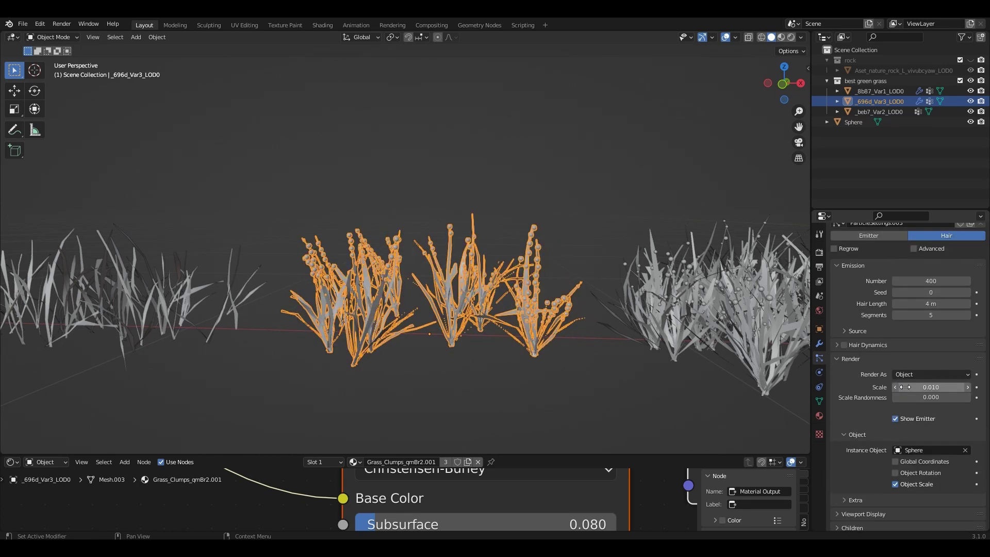
{"action": "left_click_drag", "start_coordinate": [899, 398], "coordinate": [922, 397]}
{"action": "scroll", "coordinate": [584, 341], "scroll_direction": "up", "scroll_amount": 1}
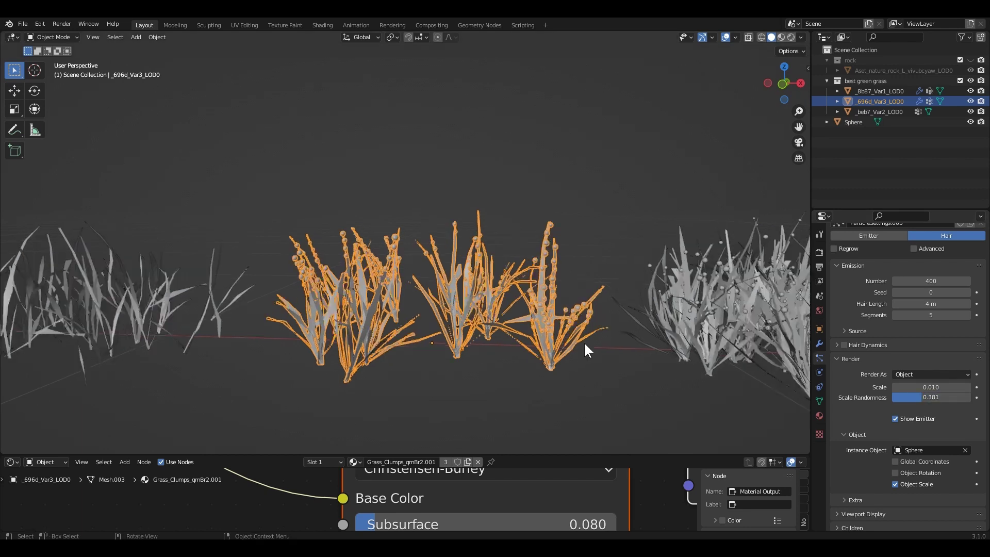
{"action": "left_click", "coordinate": [583, 341]}
{"action": "scroll", "coordinate": [556, 304], "scroll_direction": "up", "scroll_amount": 3}
{"action": "middle_click_drag", "start_coordinate": [556, 303], "coordinate": [508, 305]}
{"action": "left_click", "coordinate": [508, 305]}
{"action": "left_click_drag", "start_coordinate": [915, 396], "coordinate": [903, 397]}
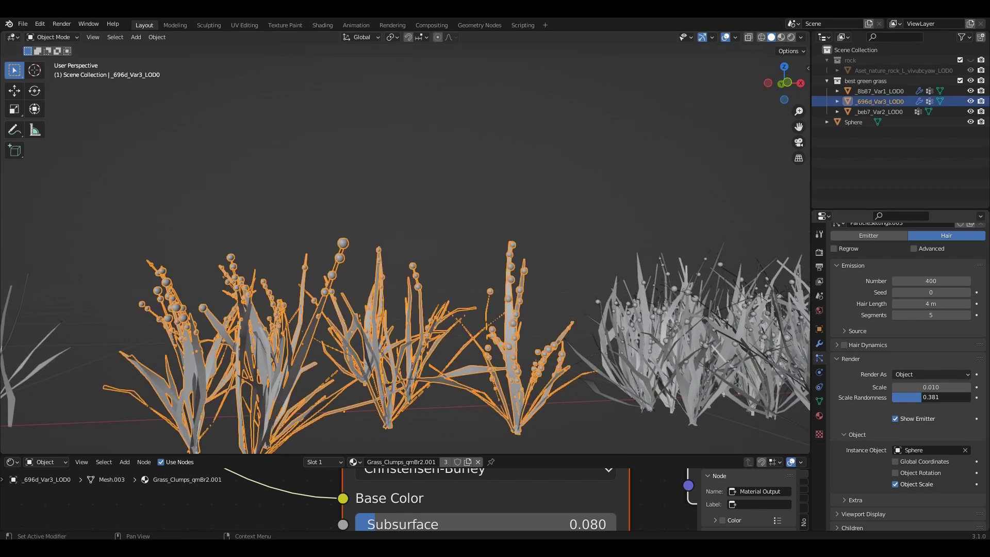
- Set the middle clump's particle number to 300 and check the droplet coverage
{"action": "scroll", "coordinate": [896, 353], "scroll_direction": "up", "scroll_amount": 4}
{"action": "left_click", "coordinate": [912, 350]}
{"action": "type", "text": "300"}
{"action": "key", "text": "Return"}
{"action": "left_click", "coordinate": [466, 289]}
{"action": "middle_click_drag", "start_coordinate": [467, 290], "coordinate": [512, 302]}
{"action": "left_click", "coordinate": [512, 302]}
- Set the droplet scale on the middle clump to 0.008
{"action": "left_click_drag", "start_coordinate": [930, 459], "coordinate": [924, 458]}
{"action": "left_click", "coordinate": [926, 459]}
{"action": "type", "text": ".008"}
{"action": "key", "text": "Return"}
{"action": "left_click", "coordinate": [545, 321]}
{"action": "middle_click_drag", "start_coordinate": [545, 320], "coordinate": [507, 328]}
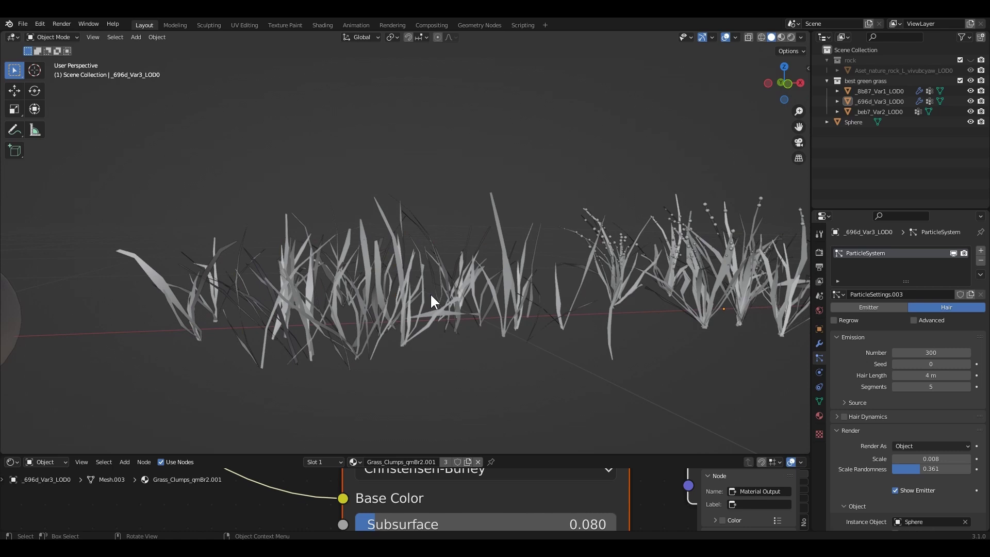
- Add a Hair particle system with 400 hairs to the _beb7_Var2_LOD0 clump
{"action": "left_click", "coordinate": [431, 293]}
{"action": "left_click", "coordinate": [980, 250]}
{"action": "left_click", "coordinate": [949, 306]}
{"action": "left_click", "coordinate": [930, 353]}
{"action": "type", "text": "300"}
{"action": "key", "text": "Return"}
- Render the _beb7_Var2_LOD0 clump's hair particles as Object with Sphere as the instance object
{"action": "left_click", "coordinate": [930, 447]}
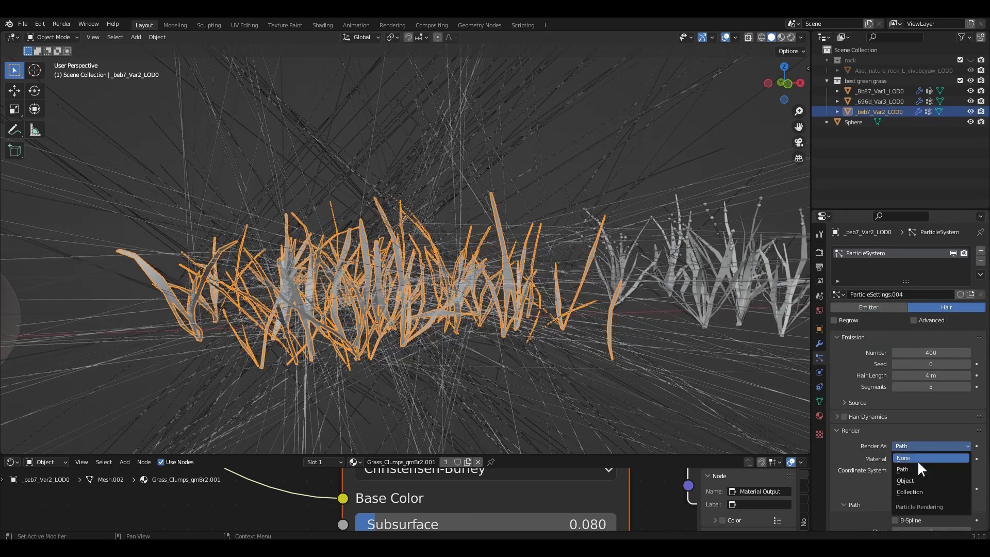
{"action": "left_click", "coordinate": [921, 480]}
{"action": "left_click", "coordinate": [930, 521]}
{"action": "left_click", "coordinate": [928, 457]}
- Assign vertex group 1 to the density, length and clump of the _beb7_Var2_LOD0 clump's particles
{"action": "scroll", "coordinate": [871, 453], "scroll_direction": "down", "scroll_amount": 9}
{"action": "scroll", "coordinate": [871, 454], "scroll_direction": "down", "scroll_amount": 3}
{"action": "left_click", "coordinate": [911, 423]}
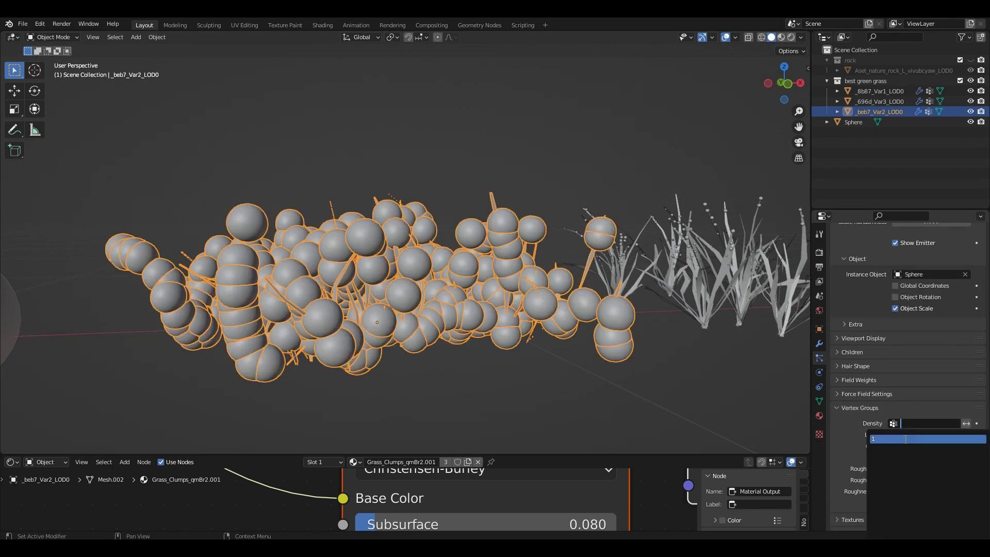
{"action": "left_click", "coordinate": [910, 437]}
{"action": "left_click", "coordinate": [911, 435]}
{"action": "left_click", "coordinate": [908, 328]}
{"action": "left_click", "coordinate": [908, 445]}
{"action": "left_click", "coordinate": [904, 340]}
- Set the _beb7_Var2_LOD0 clump's droplet scale to 0.01 and its scale randomness to 0.742
{"action": "scroll", "coordinate": [856, 431], "scroll_direction": "up", "scroll_amount": 8}
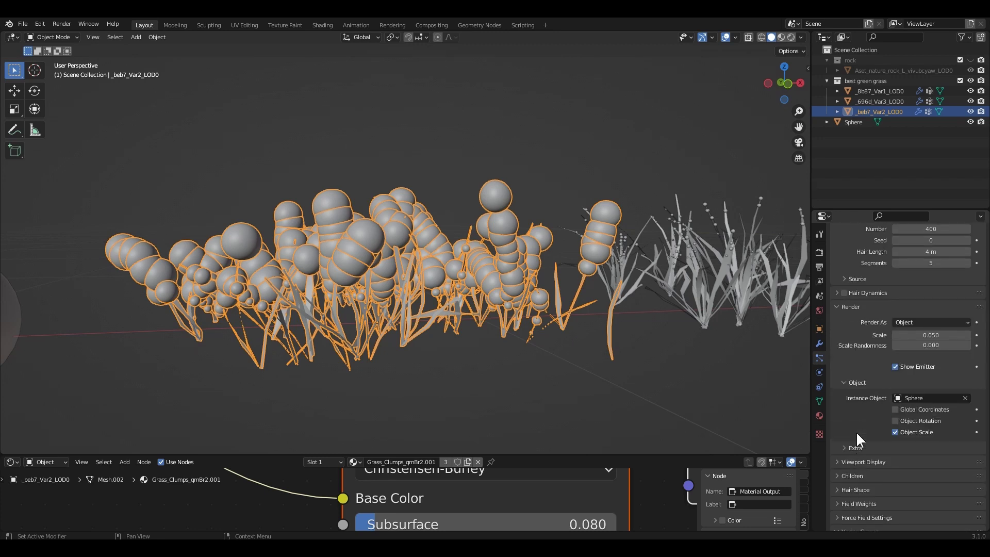
{"action": "left_click", "coordinate": [911, 376]}
{"action": "type", "text": ".01"}
{"action": "key", "text": "Return"}
{"action": "left_click_drag", "start_coordinate": [918, 387], "coordinate": [975, 386]}
{"action": "left_click", "coordinate": [578, 368]}
{"action": "middle_click_drag", "start_coordinate": [577, 368], "coordinate": [521, 368]}
{"action": "scroll", "coordinate": [520, 366], "scroll_direction": "up", "scroll_amount": 2}
{"action": "left_click", "coordinate": [495, 332]}
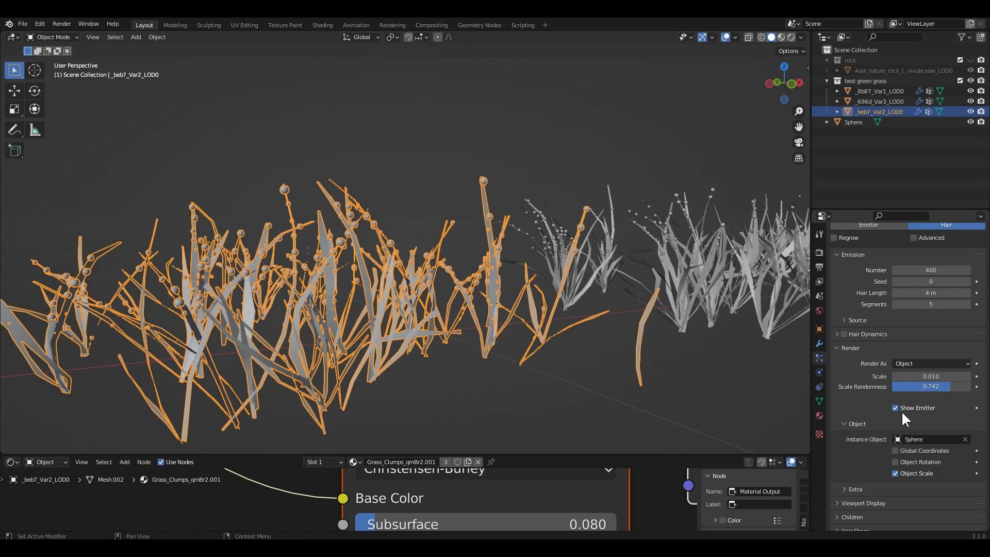
- Set the _beb7_Var2_LOD0 clump's particle number to 350 and view the droplets without the selection outline
{"action": "scroll", "coordinate": [902, 413], "scroll_direction": "up", "scroll_amount": 4}
{"action": "left_click", "coordinate": [909, 354]}
{"action": "type", "text": "350"}
{"action": "key", "text": "Return"}
{"action": "left_click", "coordinate": [438, 300]}
{"action": "scroll", "coordinate": [436, 306], "scroll_direction": "down", "scroll_amount": 4}
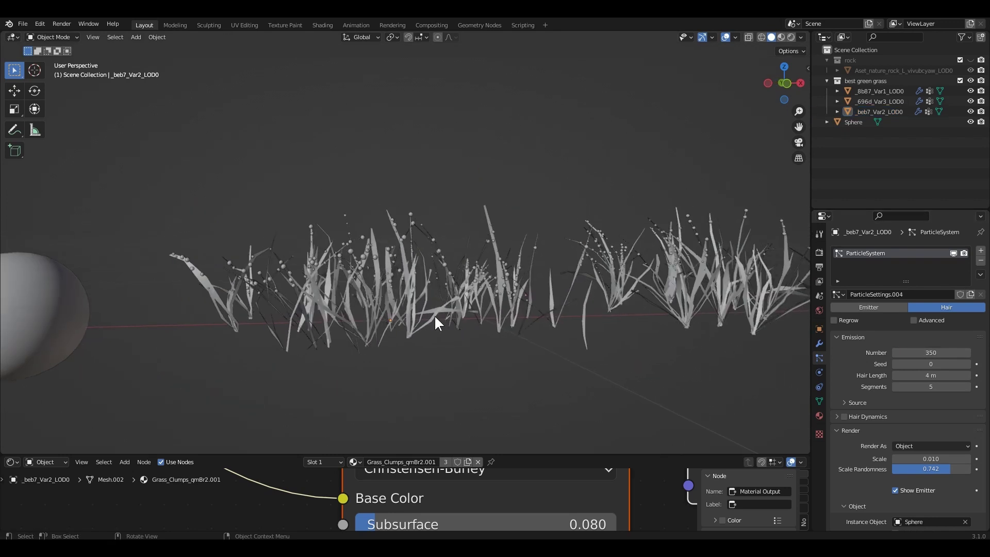
{"action": "middle_click_drag", "start_coordinate": [434, 315], "coordinate": [391, 309]}
- Set the particle number on the _beb7_Var2_LOD0 clump to 250
{"action": "scroll", "coordinate": [391, 309], "scroll_direction": "up", "scroll_amount": 4}
{"action": "left_click", "coordinate": [391, 309]}
{"action": "left_click", "coordinate": [936, 351]}
{"action": "type", "text": "250"}
{"action": "key", "text": "Return"}
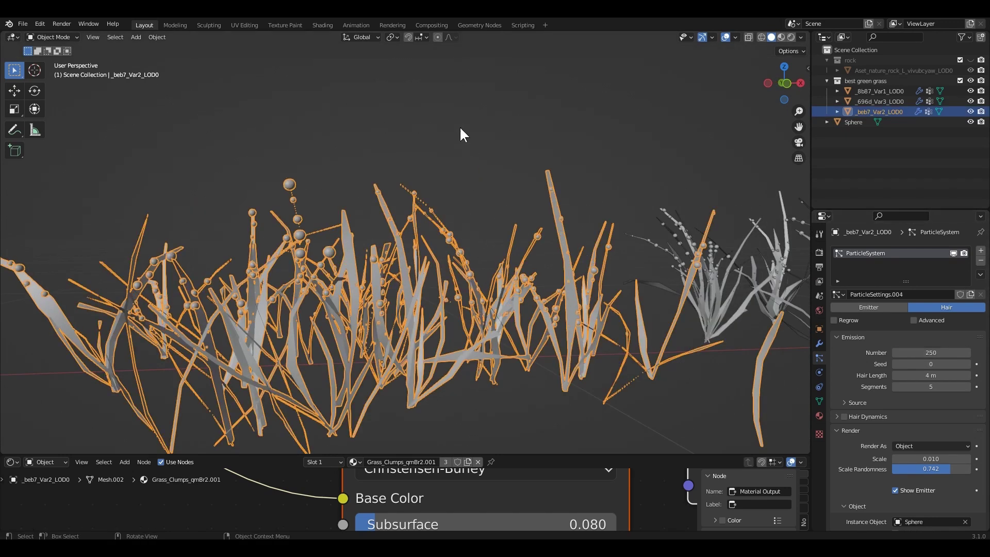
- Set the _beb7_Var2_LOD0 clump's scale randomness to 0.677 and its droplet scale to 0.01
{"action": "left_click_drag", "start_coordinate": [943, 469], "coordinate": [938, 469]}
{"action": "double_click", "coordinate": [945, 458]}
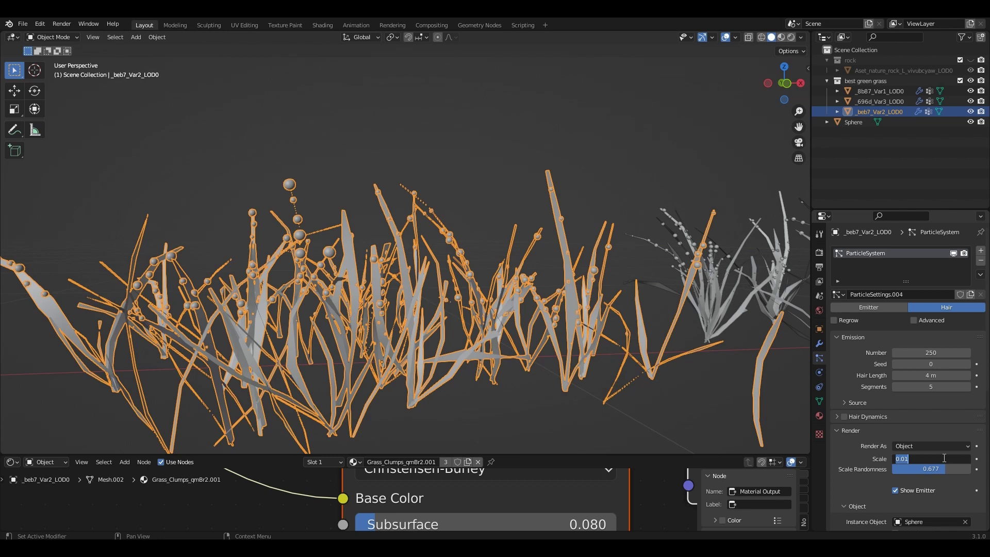
{"action": "key", "text": "Return"}
{"action": "left_click", "coordinate": [607, 175]}
{"action": "scroll", "coordinate": [607, 174], "scroll_direction": "down", "scroll_amount": 4}
{"action": "middle_click_drag", "start_coordinate": [607, 174], "coordinate": [600, 181]}
{"action": "scroll", "coordinate": [490, 270], "scroll_direction": "up", "scroll_amount": 3}
{"action": "left_click", "coordinate": [490, 270]}
{"action": "left_click", "coordinate": [939, 458]}
{"action": "type", "text": ".01"}
{"action": "key", "text": "Return"}
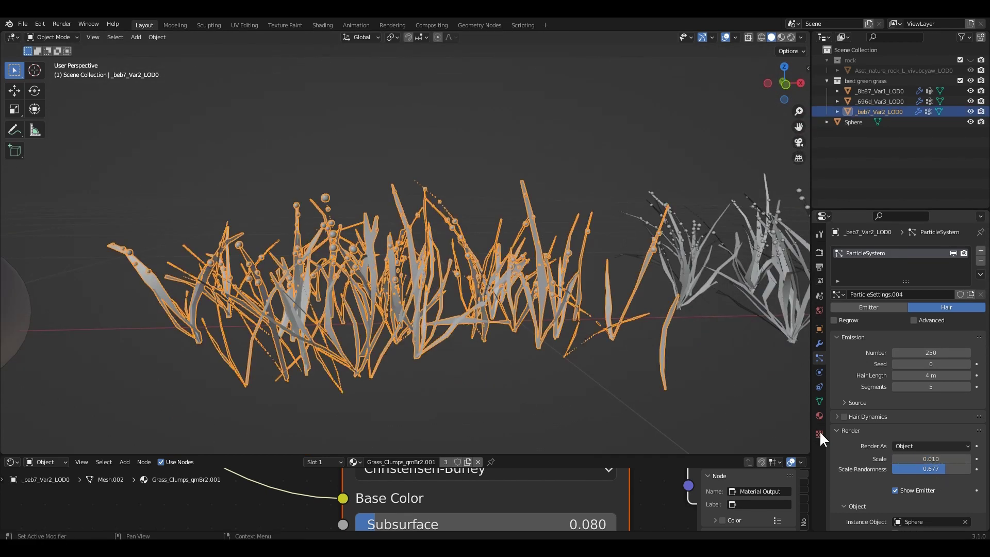
- Check the droplets on the middle and dense clumps and save the file
{"action": "left_click", "coordinate": [614, 236]}
{"action": "key", "text": "ctrl+s"}
{"action": "scroll", "coordinate": [614, 236], "scroll_direction": "up", "scroll_amount": 5}
{"action": "left_click", "coordinate": [422, 251]}
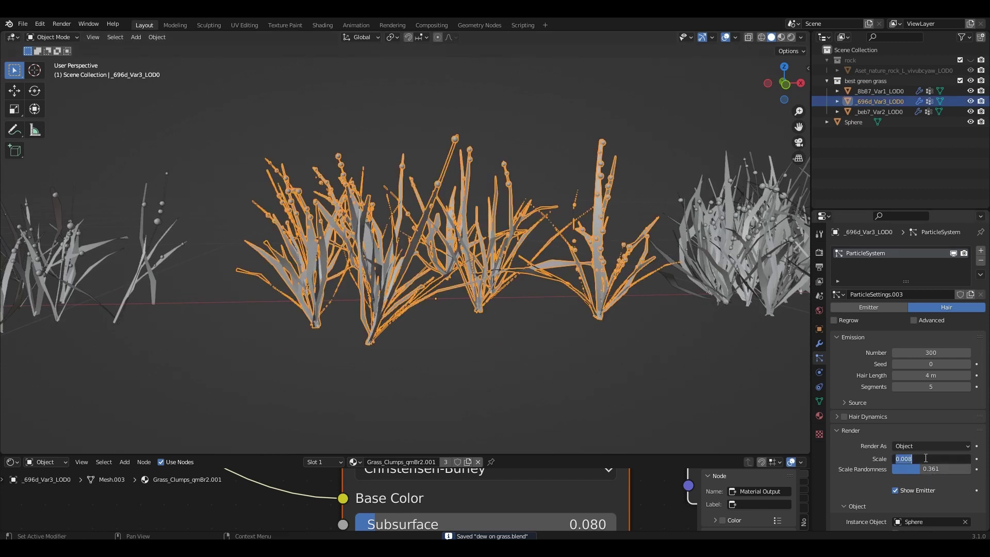
{"action": "scroll", "coordinate": [688, 246], "scroll_direction": "down", "scroll_amount": 2}
{"action": "left_click", "coordinate": [688, 245]}
{"action": "left_click", "coordinate": [579, 371]}
{"action": "scroll", "coordinate": [537, 353], "scroll_direction": "down", "scroll_amount": 5}
{"action": "key", "text": "ctrl+s"}
- Unhide the rock collection and view the rock together with the grass clumps
{"action": "middle_click_drag", "start_coordinate": [537, 354], "coordinate": [361, 309]}
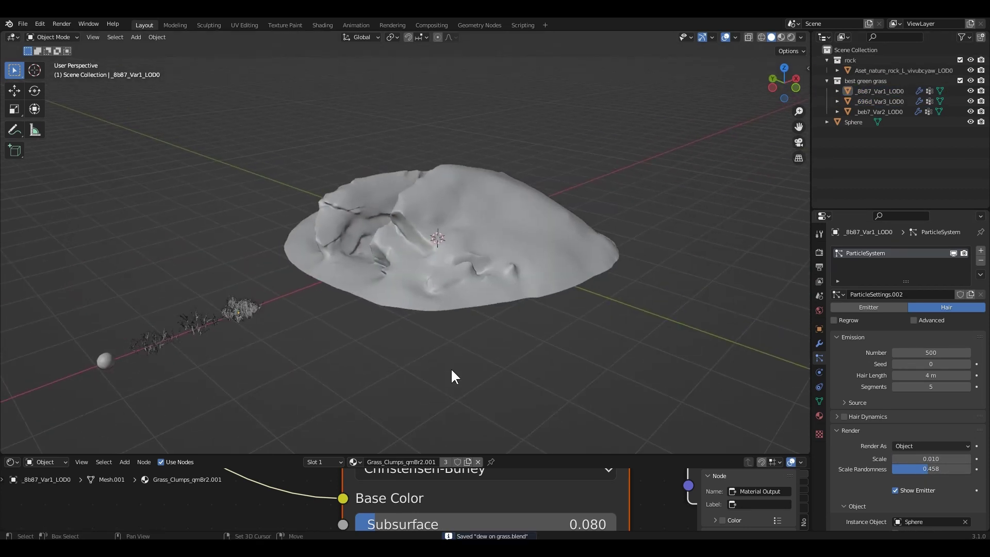
{"action": "middle_click_drag", "start_coordinate": [451, 367], "coordinate": [522, 316]}
{"action": "left_click", "coordinate": [521, 316]}
{"action": "left_click", "coordinate": [506, 391]}
{"action": "scroll", "coordinate": [413, 377], "scroll_direction": "down", "scroll_amount": 3}
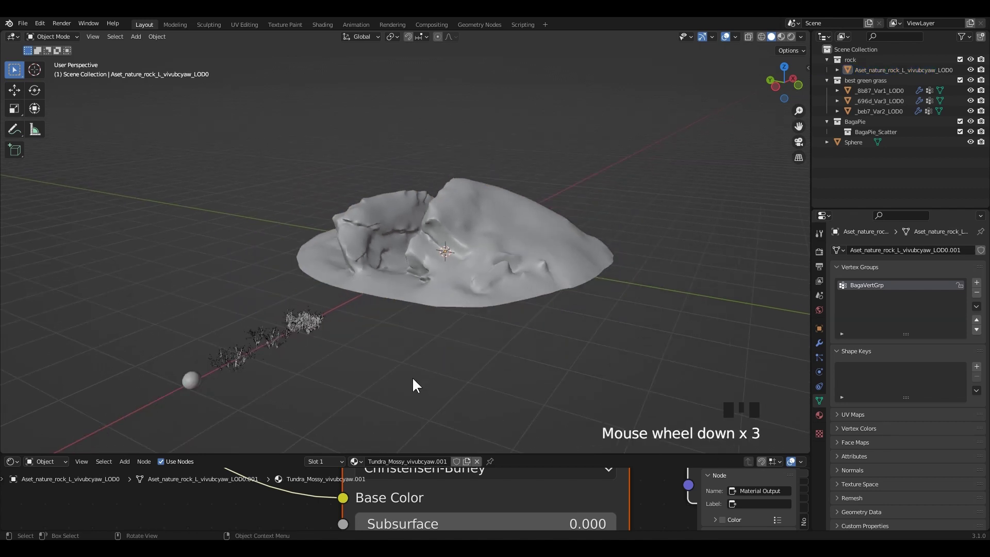
- Select the three grass clumps with the rock as the active object and start BagaPie Scatter Paint
{"action": "middle_click_drag", "start_coordinate": [412, 376], "coordinate": [396, 368]}
{"action": "left_click_drag", "start_coordinate": [167, 287], "coordinate": [274, 363]}
{"action": "scroll", "coordinate": [331, 347], "scroll_direction": "up", "scroll_amount": 2}
{"action": "scroll", "coordinate": [332, 347], "scroll_direction": "up", "scroll_amount": 1}
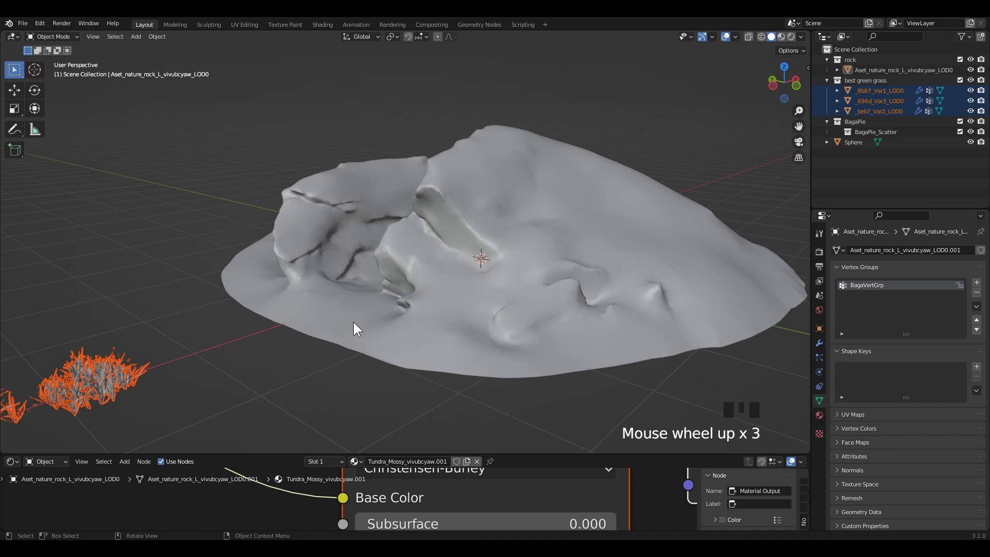
{"action": "left_click", "coordinate": [362, 311], "text": "shift"}
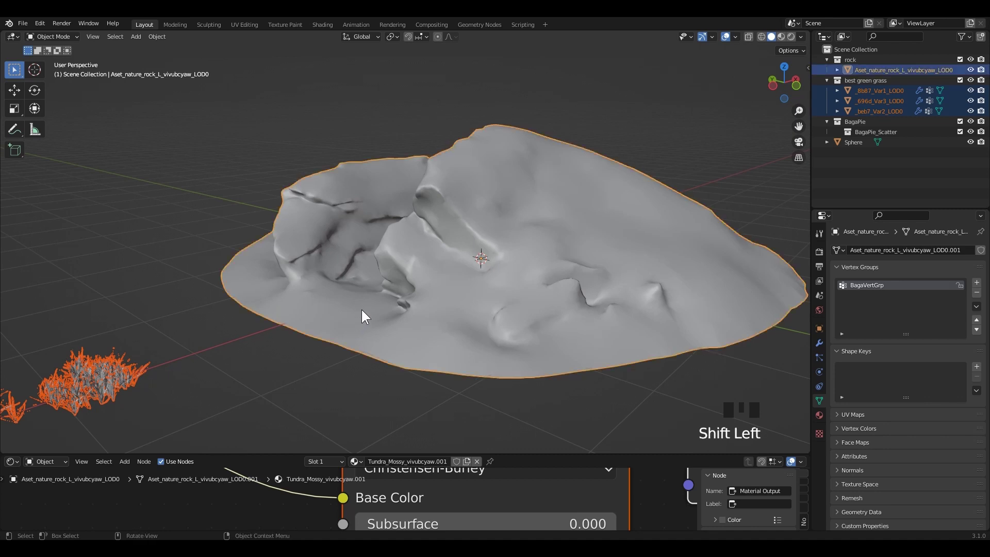
{"action": "key", "text": "j"}
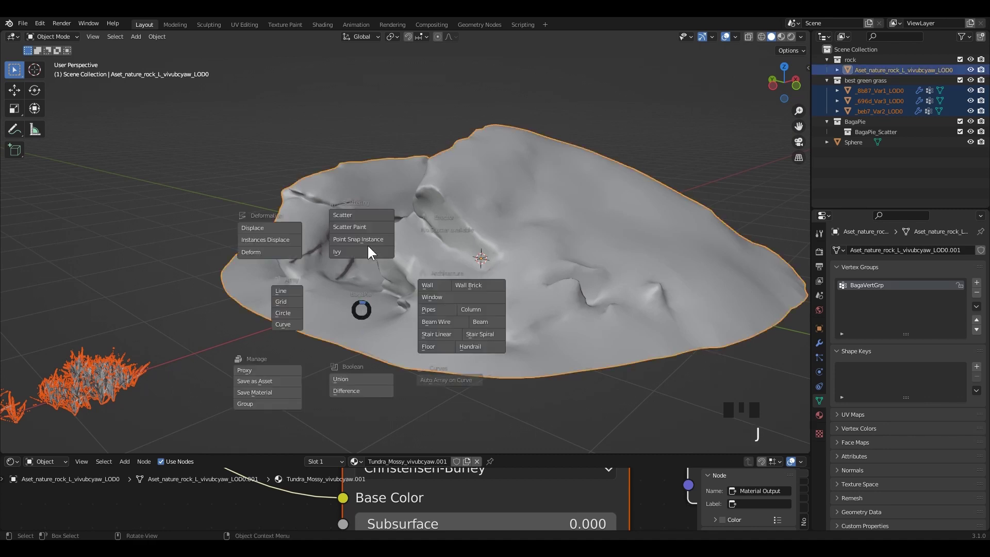
{"action": "left_click", "coordinate": [366, 227]}
- Paint full scatter weight along the rock's front rim and the ground below its cracked face, and return to Object Mode
{"action": "middle_click_drag", "start_coordinate": [360, 284], "coordinate": [376, 287]}
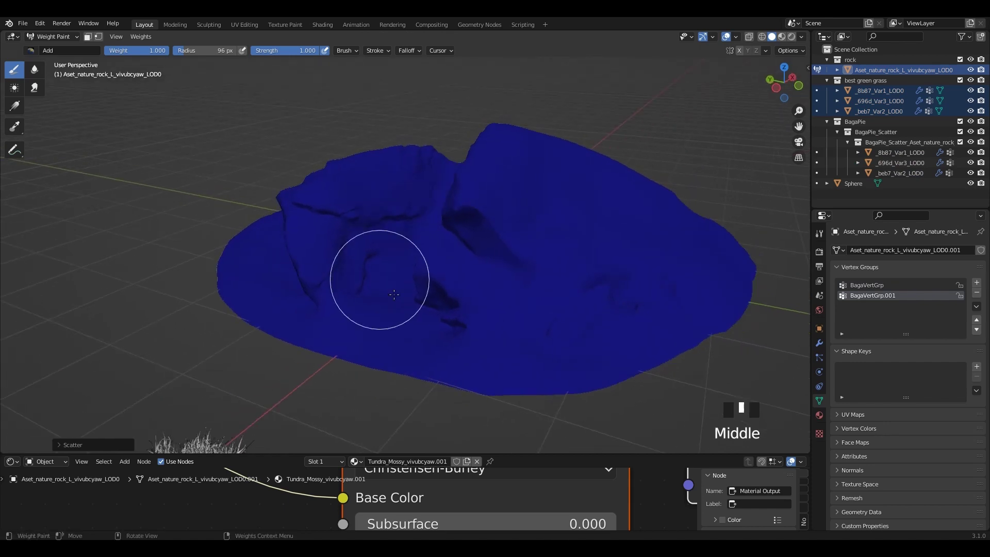
{"action": "scroll", "coordinate": [450, 369], "scroll_direction": "up", "scroll_amount": 2}
{"action": "middle_click_drag", "start_coordinate": [449, 370], "coordinate": [428, 355]}
{"action": "mouse_move", "coordinate": [411, 358]}
{"action": "left_mouse_down"}
{"action": "mouse_move", "coordinate": [372, 375]}
{"action": "mouse_move", "coordinate": [334, 376]}
{"action": "mouse_move", "coordinate": [567, 407]}
{"action": "left_mouse_up"}
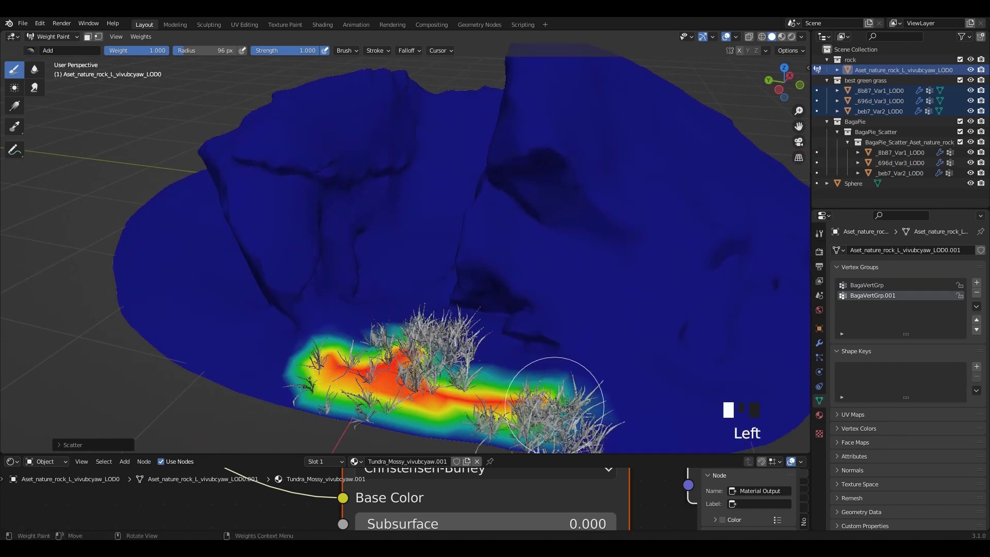
{"action": "mouse_move", "coordinate": [411, 310]}
{"action": "left_mouse_down"}
{"action": "mouse_move", "coordinate": [414, 292]}
{"action": "mouse_move", "coordinate": [269, 342]}
{"action": "mouse_move", "coordinate": [180, 291]}
{"action": "left_mouse_up"}
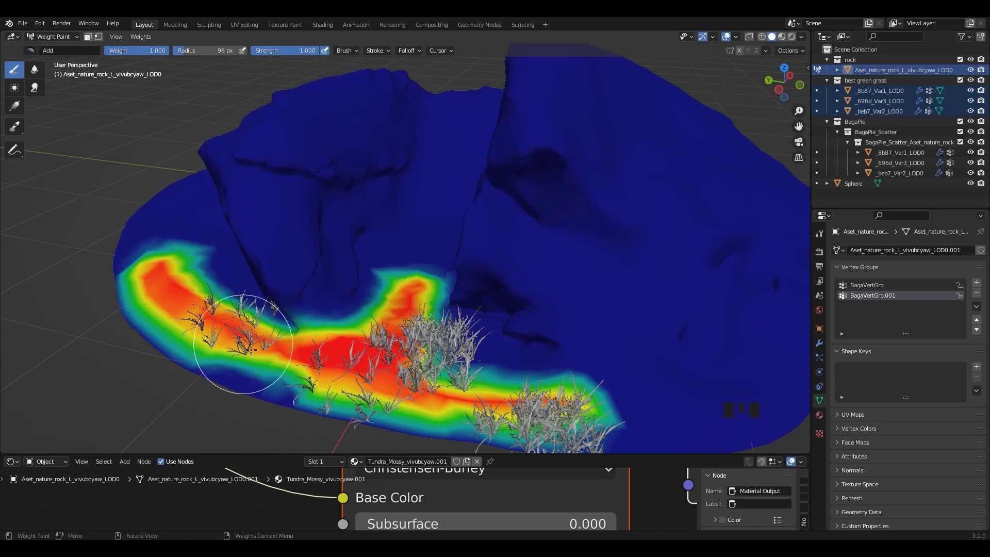
{"action": "middle_click_drag", "start_coordinate": [537, 386], "coordinate": [312, 343], "text": "shift"}
{"action": "mouse_move", "coordinate": [312, 343]}
{"action": "left_mouse_down"}
{"action": "mouse_move", "coordinate": [470, 347]}
{"action": "mouse_move", "coordinate": [586, 289]}
{"action": "mouse_move", "coordinate": [258, 320]}
{"action": "mouse_move", "coordinate": [525, 351]}
{"action": "left_mouse_up"}
{"action": "mouse_move", "coordinate": [179, 387]}
{"action": "middle_mouse_down"}
{"action": "mouse_move", "coordinate": [248, 354]}
{"action": "mouse_move", "coordinate": [486, 314]}
{"action": "middle_mouse_up"}
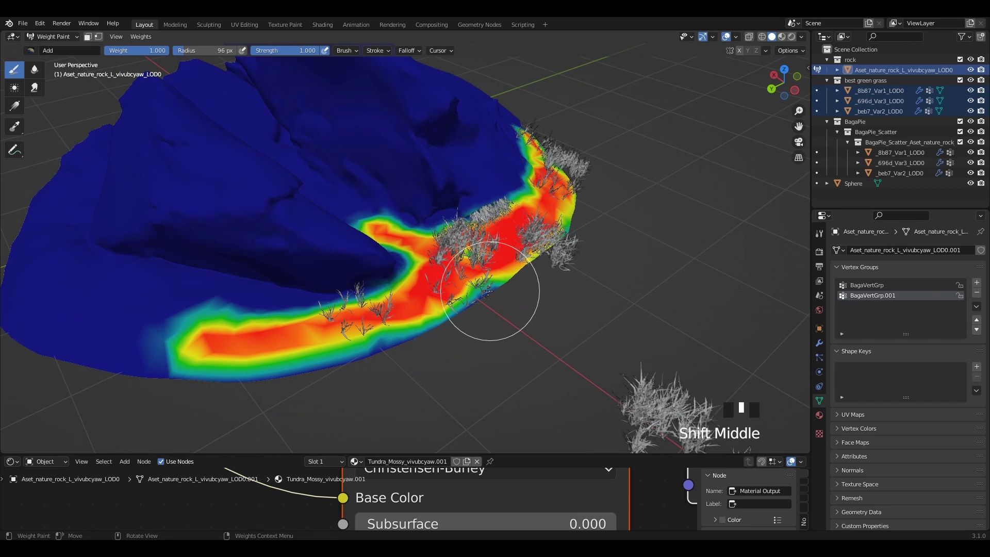
{"action": "left_click_drag", "start_coordinate": [268, 330], "coordinate": [190, 334]}
{"action": "left_click", "coordinate": [48, 37]}
{"action": "left_click", "coordinate": [50, 49]}
- Reopen the rock's BagaPie scatter painting, trim some of the painted grass with a different weight brush, and return to Object Mode
{"action": "mouse_move", "coordinate": [407, 263]}
{"action": "middle_mouse_down"}
{"action": "mouse_move", "coordinate": [386, 274]}
{"action": "mouse_move", "coordinate": [280, 219]}
{"action": "mouse_move", "coordinate": [387, 265]}
{"action": "middle_mouse_up"}
{"action": "scroll", "coordinate": [281, 220], "scroll_direction": "up", "scroll_amount": 4}
{"action": "left_click", "coordinate": [489, 312]}
{"action": "key", "text": "n"}
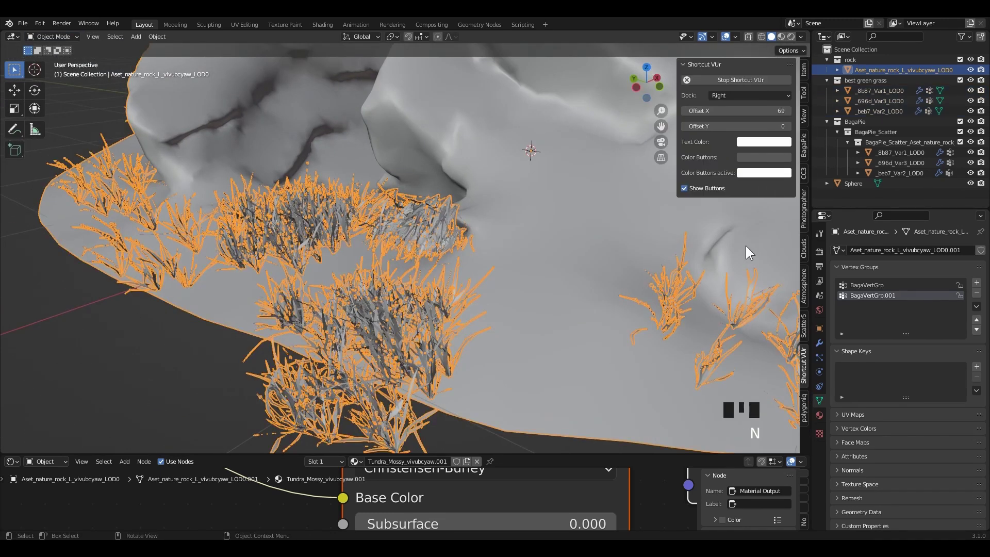
{"action": "left_click", "coordinate": [804, 146]}
{"action": "left_click", "coordinate": [743, 277]}
{"action": "left_click", "coordinate": [46, 50]}
{"action": "left_click", "coordinate": [88, 84]}
{"action": "left_click", "coordinate": [52, 37]}
{"action": "left_click", "coordinate": [56, 52]}
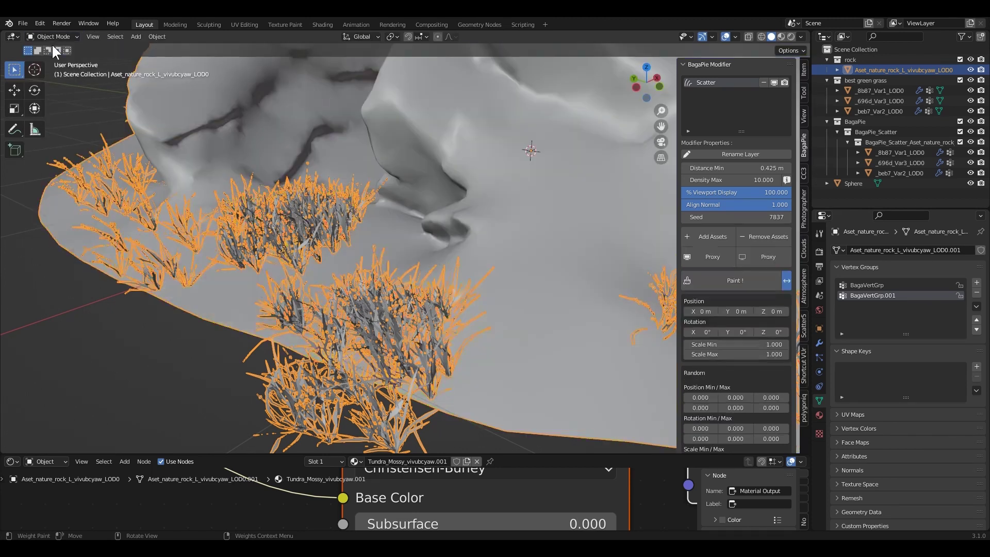
- Set the scatter's minimum distance to 0.1 m, maximum density to 50 and maximum scale to 2
{"action": "type", "text": "0.1"}
{"action": "key", "text": "Return"}
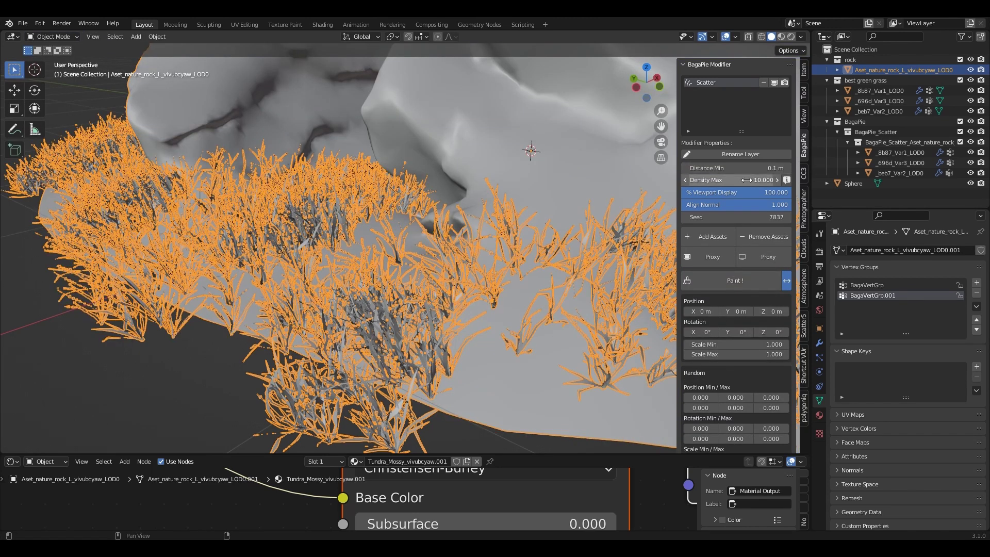
{"action": "type", "text": "50"}
{"action": "key", "text": "Return"}
{"action": "left_click", "coordinate": [123, 410]}
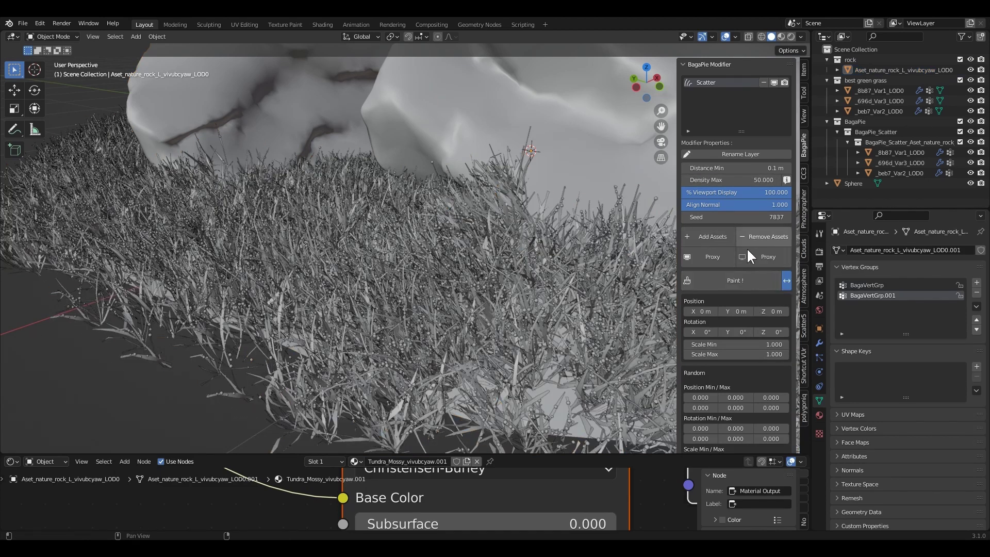
{"action": "type", "text": "2"}
{"action": "key", "text": "Return"}
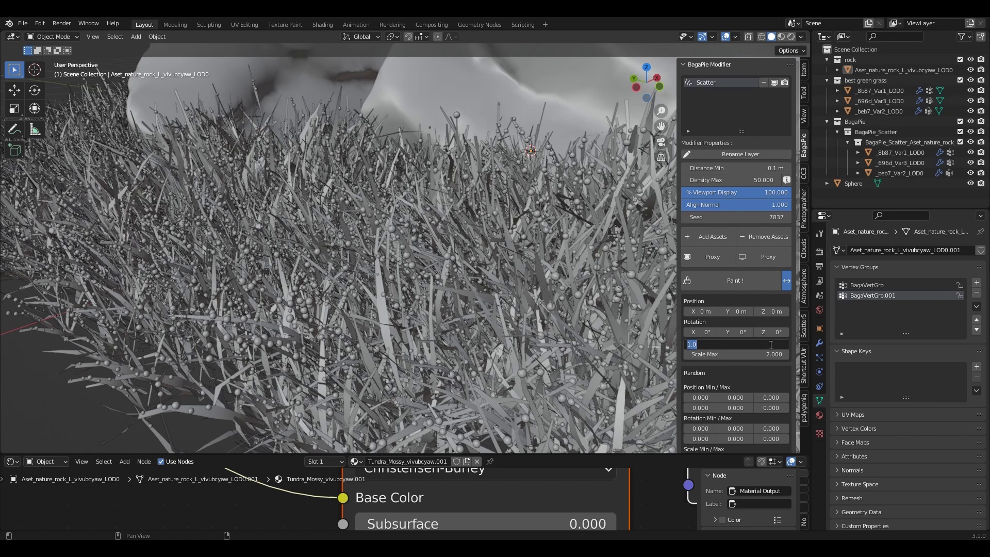
- Set the scatter's random rotation maximum to 0.02, 0.01 and 3.9 on X, Y and Z
{"action": "scroll", "coordinate": [703, 426], "scroll_direction": "down", "scroll_amount": 5}
{"action": "left_click_drag", "start_coordinate": [771, 335], "coordinate": [741, 344]}
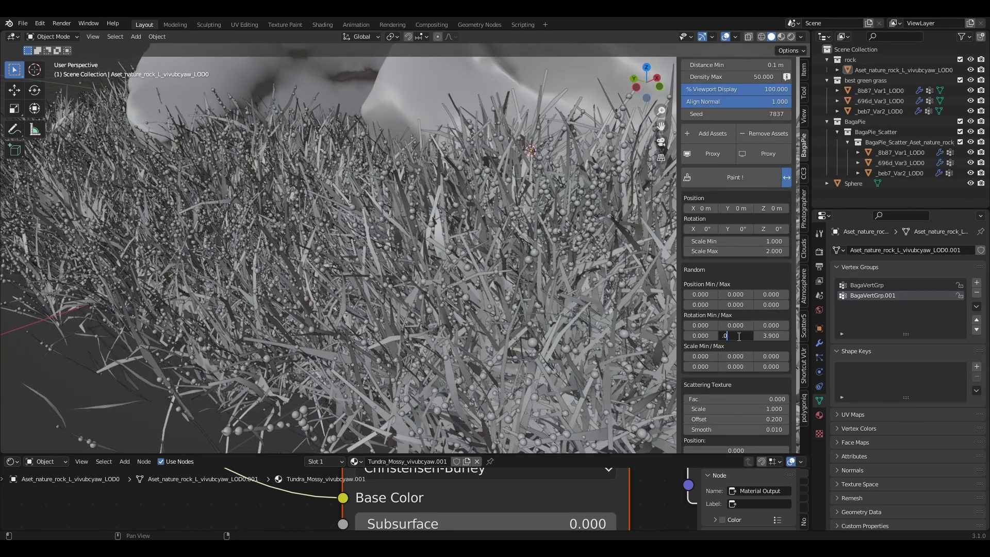
{"action": "key", "text": "Return"}
{"action": "left_click", "coordinate": [698, 335]}
{"action": "type", "text": ".02"}
{"action": "key", "text": "Return"}
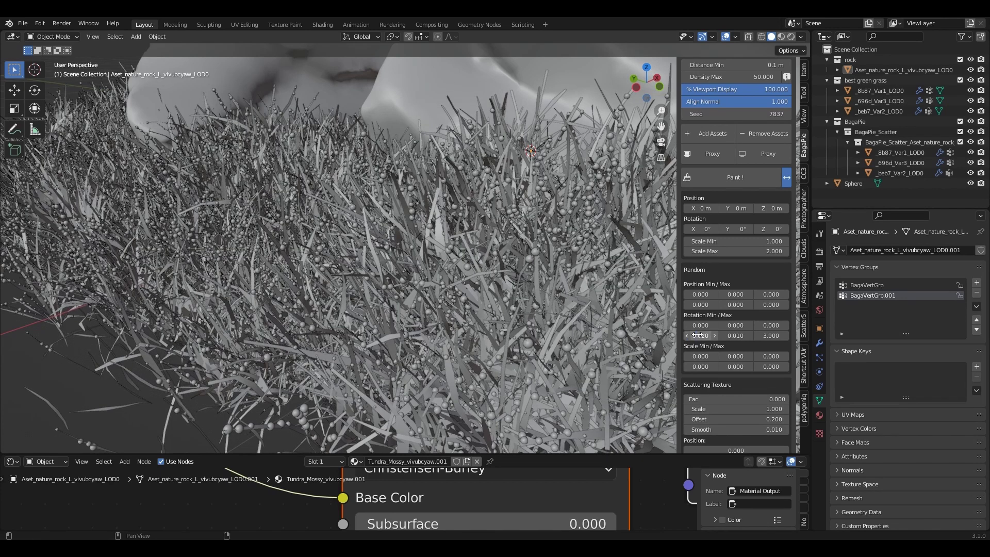
{"action": "scroll", "coordinate": [328, 303], "scroll_direction": "down", "scroll_amount": 4}
{"action": "scroll", "coordinate": [773, 110], "scroll_direction": "up", "scroll_amount": 5}
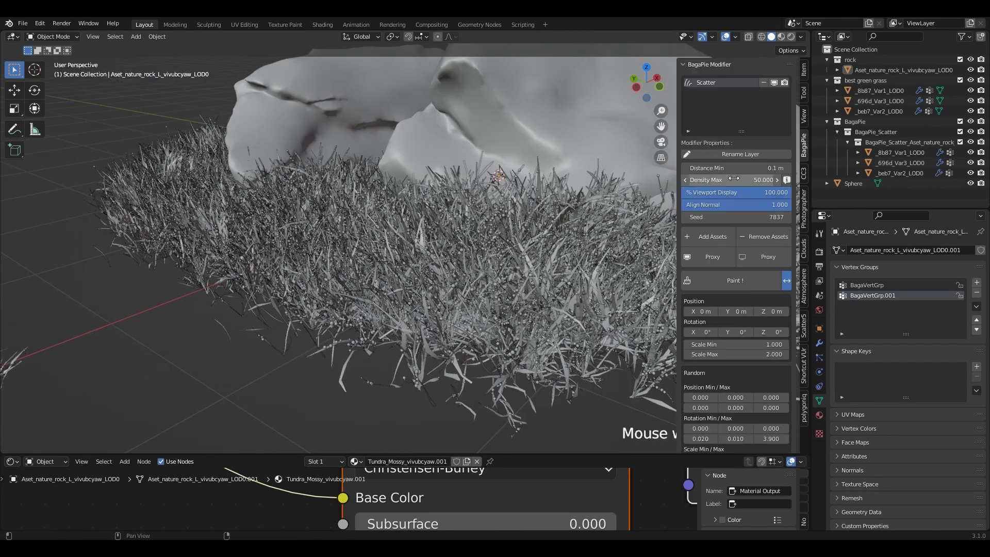
- Hide the scatter layer in the viewport and save the file
{"action": "left_click", "coordinate": [773, 82]}
{"action": "scroll", "coordinate": [386, 271], "scroll_direction": "down", "scroll_amount": 5}
{"action": "scroll", "coordinate": [339, 306], "scroll_direction": "up", "scroll_amount": 6}
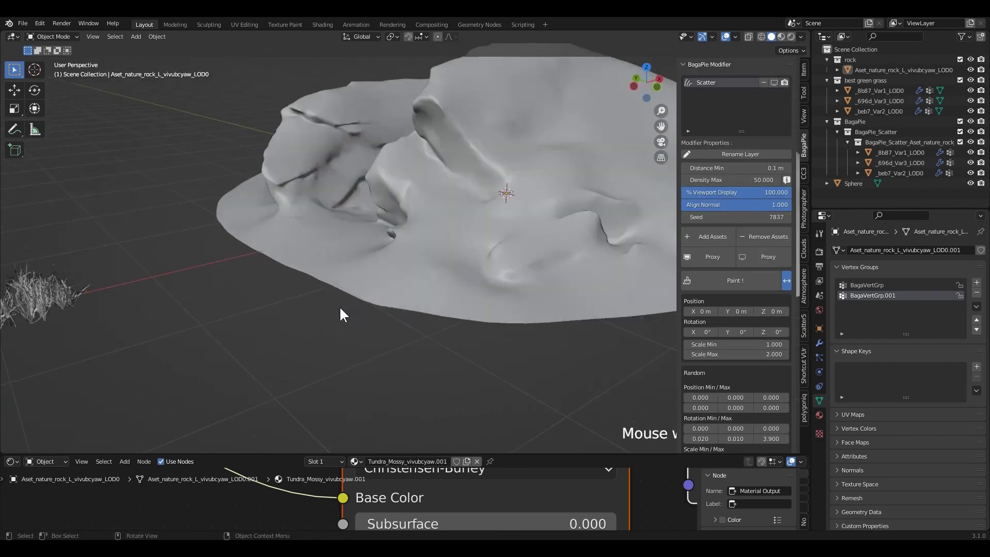
{"action": "key", "text": "ctrl+s"}
- Add a camera and align it to the current view of the rock
{"action": "key", "text": "shift+a"}
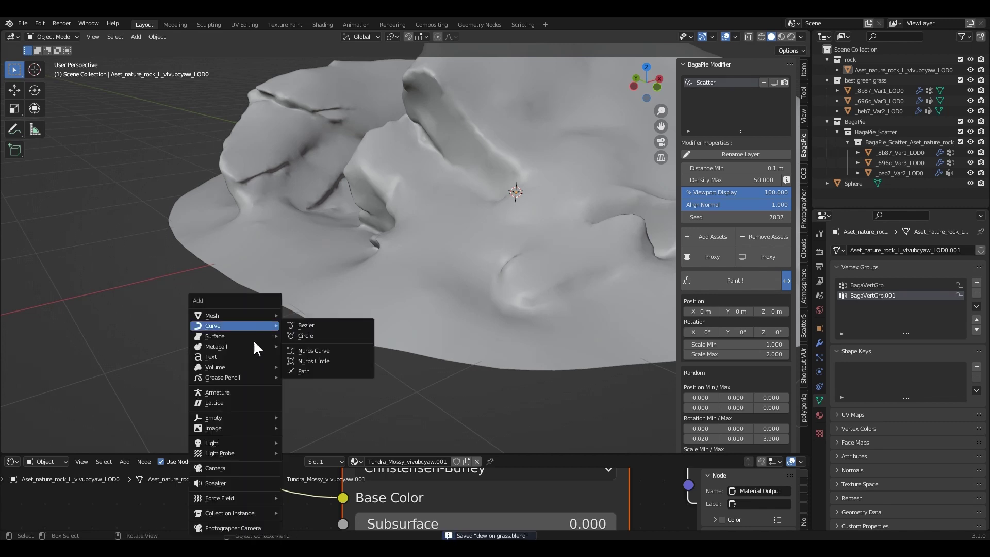
{"action": "left_click", "coordinate": [230, 468]}
{"action": "middle_click_drag", "start_coordinate": [357, 341], "coordinate": [436, 345]}
{"action": "scroll", "coordinate": [392, 277], "scroll_direction": "down", "scroll_amount": 3}
{"action": "scroll", "coordinate": [402, 332], "scroll_direction": "up", "scroll_amount": 1}
{"action": "scroll", "coordinate": [404, 334], "scroll_direction": "up", "scroll_amount": 2}
{"action": "key", "text": "ctrl+alt+KP_0"}
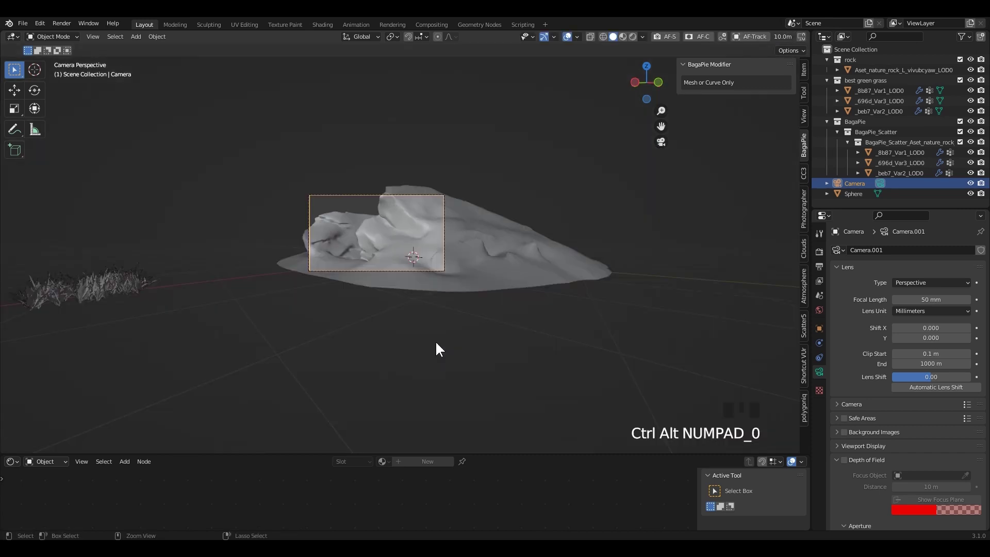
- Move the camera and fly it into place to frame the rock's cracked boulders from close to the ground, and save the file
{"action": "scroll", "coordinate": [375, 293], "scroll_direction": "up", "scroll_amount": 4}
{"action": "key", "text": "g"}
{"action": "left_click", "coordinate": [381, 241]}
{"action": "key", "text": "shift+grave"}
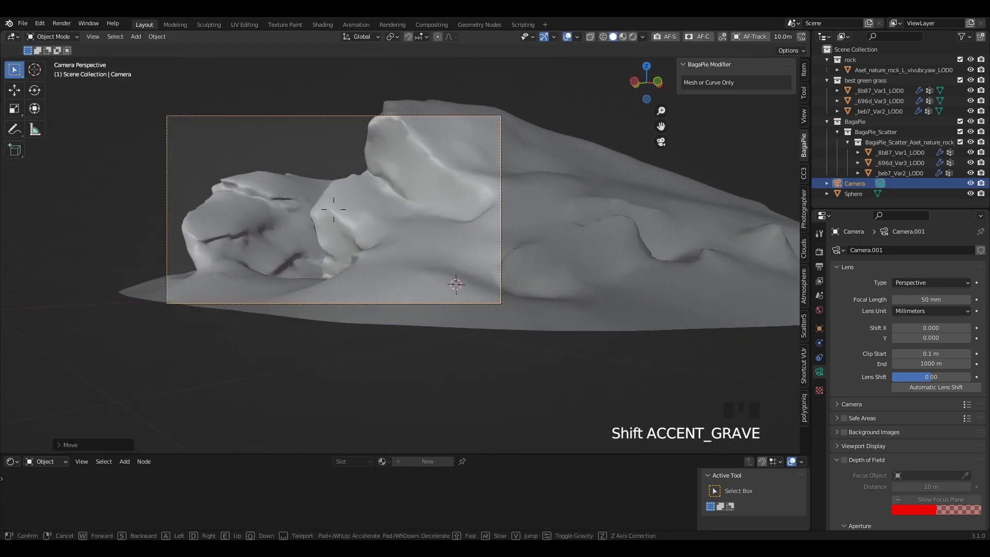
{"action": "key", "text": "s"}
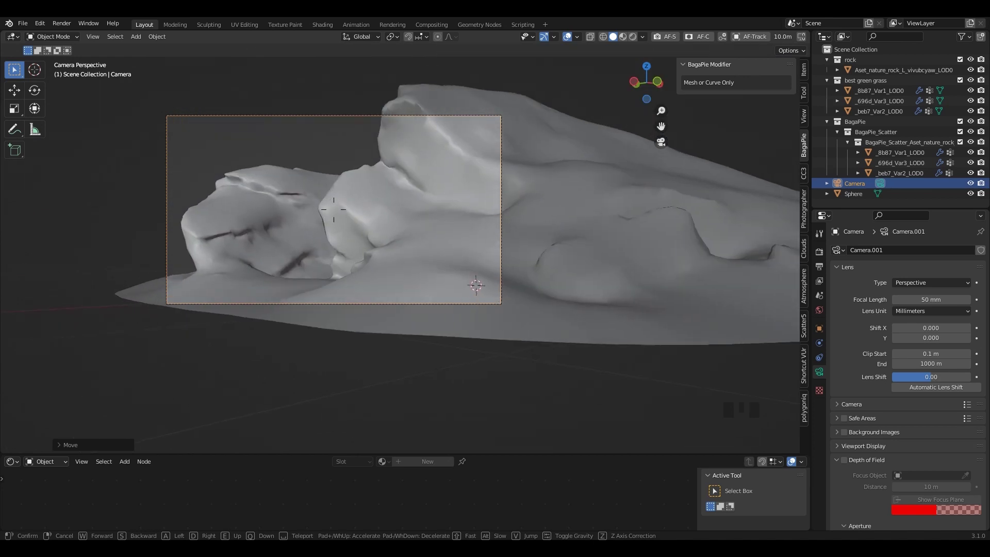
{"action": "key", "text": "w"}
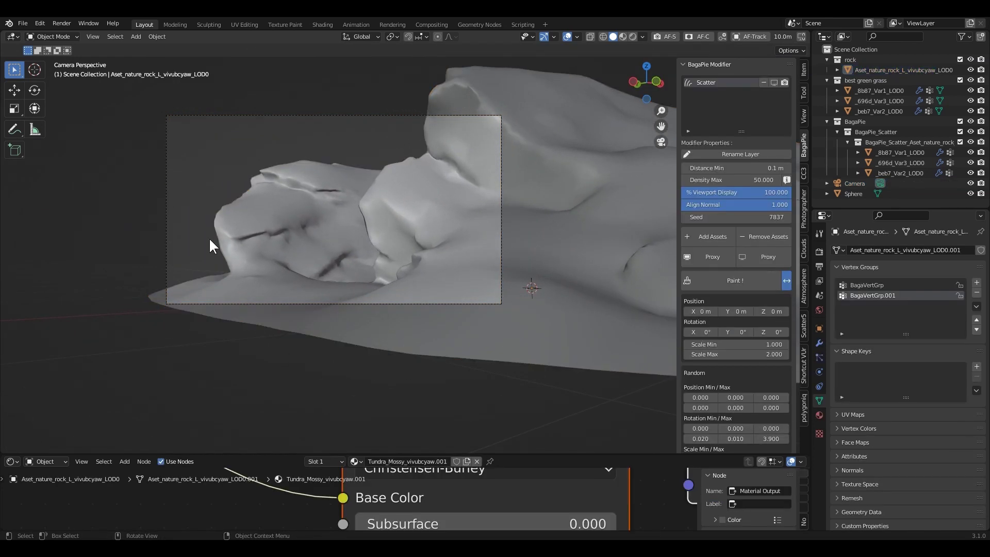
{"action": "key", "text": "ctrl+s"}
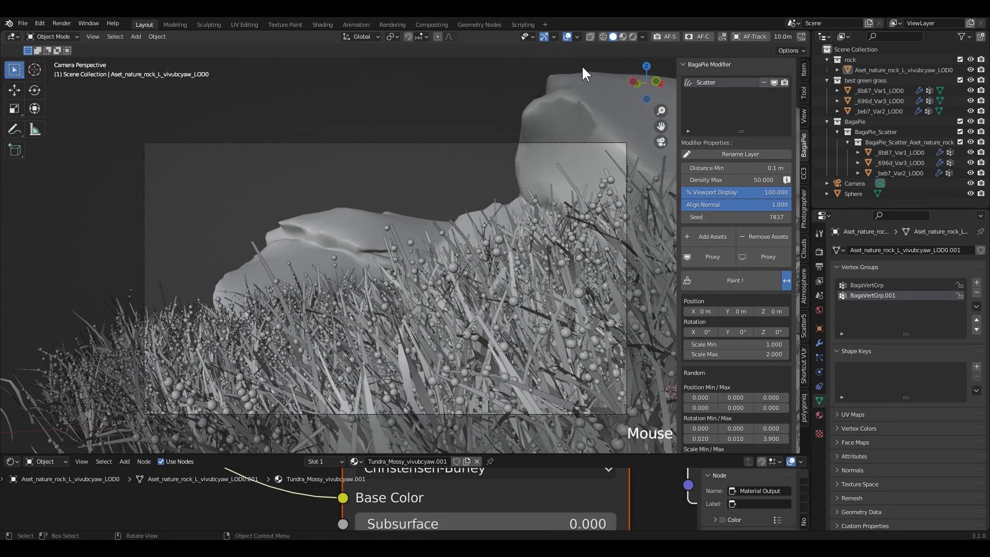
- Preview the camera view in rendered shading, return to solid shading and hide the scatter layer in the viewport
{"action": "left_click", "coordinate": [632, 36]}
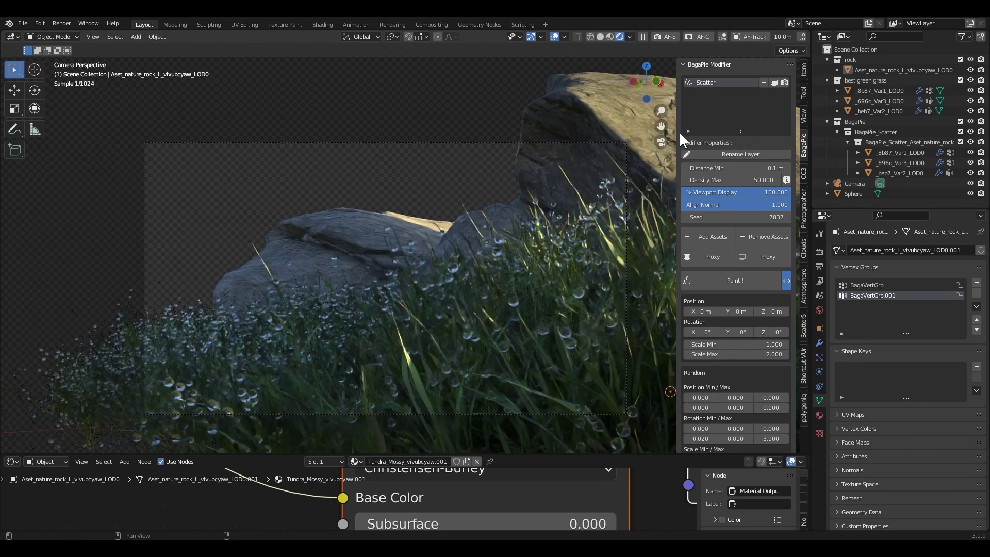
{"action": "left_click", "coordinate": [599, 37]}
{"action": "left_click", "coordinate": [774, 82]}
- Select the _696d_Var3_LOD0 grass clump in front view and open its particle settings
{"action": "middle_click_drag", "start_coordinate": [443, 207], "coordinate": [429, 237]}
{"action": "key", "text": "KP_1"}
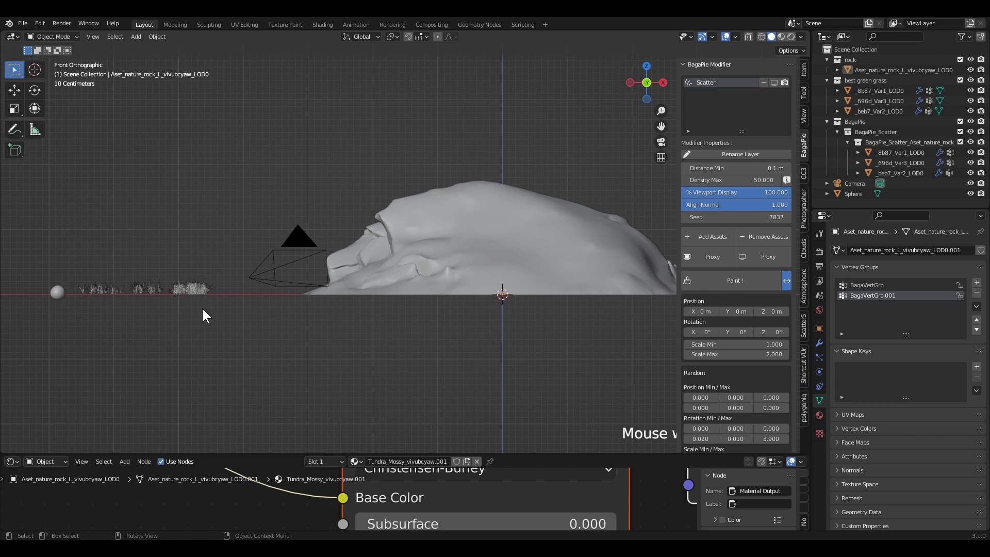
{"action": "scroll", "coordinate": [442, 283], "scroll_direction": "up", "scroll_amount": 6}
{"action": "left_click", "coordinate": [294, 295]}
{"action": "left_click", "coordinate": [820, 357]}
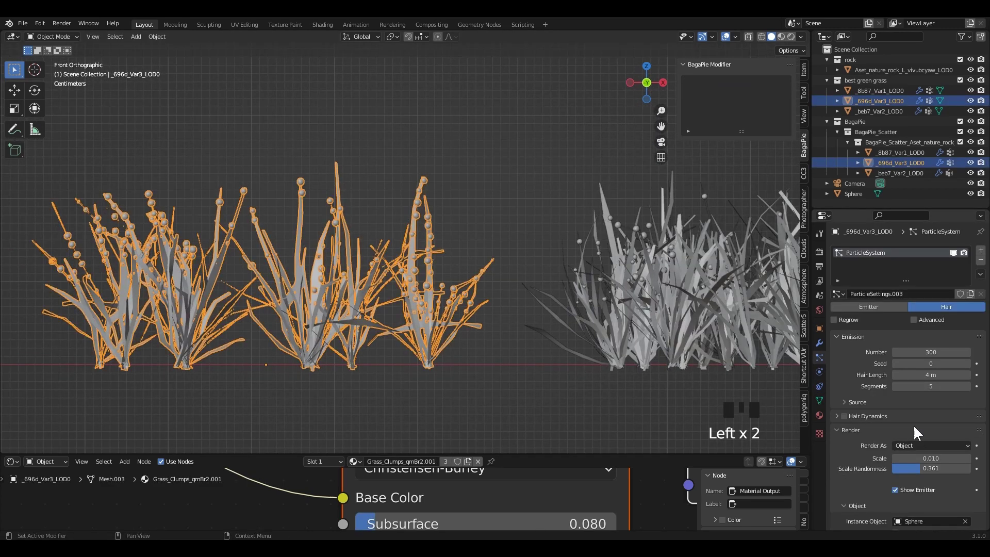
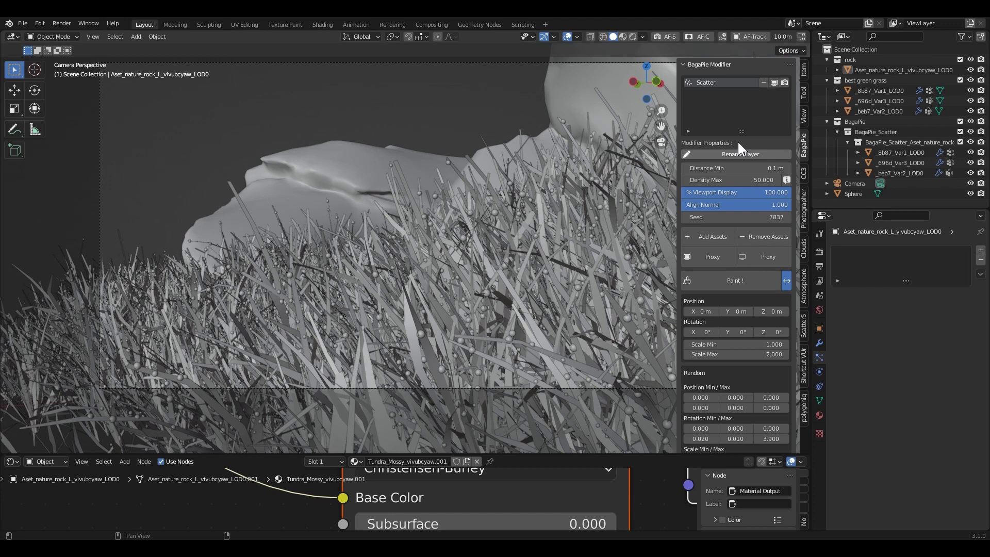
- Enlarge the properties editor and examine the World environment settings
{"action": "scroll", "coordinate": [608, 196], "scroll_direction": "down", "scroll_amount": 4}
{"action": "left_click_drag", "start_coordinate": [834, 209], "coordinate": [834, 149]}
{"action": "left_click", "coordinate": [820, 250]}
{"action": "scroll", "coordinate": [889, 387], "scroll_direction": "down", "scroll_amount": 3}
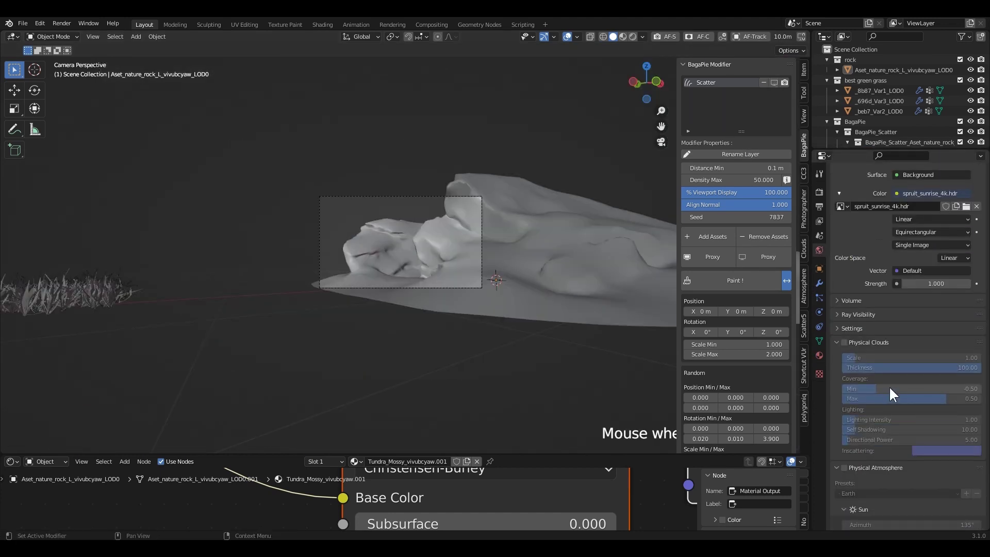
{"action": "scroll", "coordinate": [889, 385], "scroll_direction": "up", "scroll_amount": 4, "text": "ctrl"}
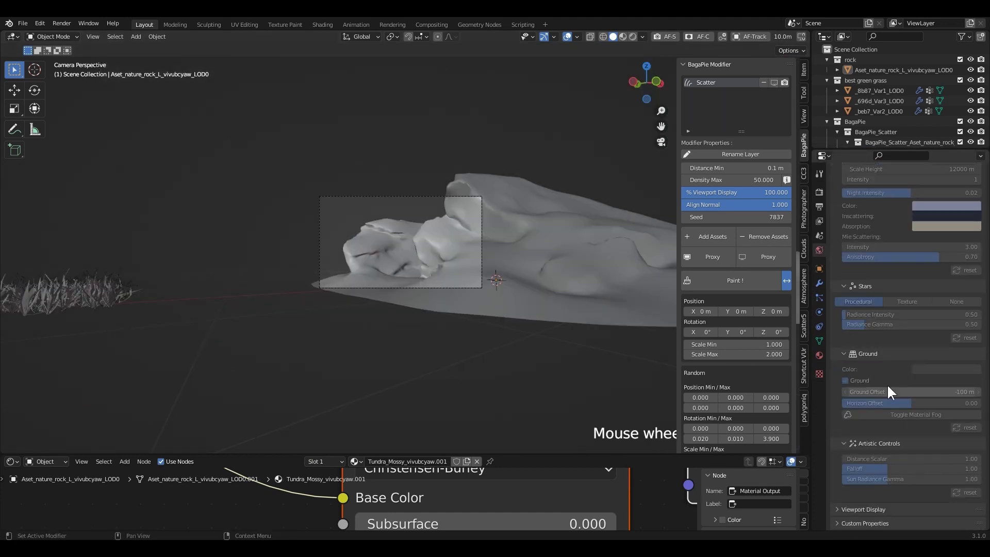
- Show the World shader in an enlarged node editor and add Texture Coordinate and Mapping nodes to the spruit_sunrise_4k.hdr environment texture
{"action": "left_click_drag", "start_coordinate": [232, 454], "coordinate": [227, 326]}
{"action": "left_click", "coordinate": [49, 335]}
{"action": "left_click", "coordinate": [50, 356]}
{"action": "scroll", "coordinate": [441, 473], "scroll_direction": "down", "scroll_amount": 8}
{"action": "scroll", "coordinate": [442, 474], "scroll_direction": "up", "scroll_amount": 4}
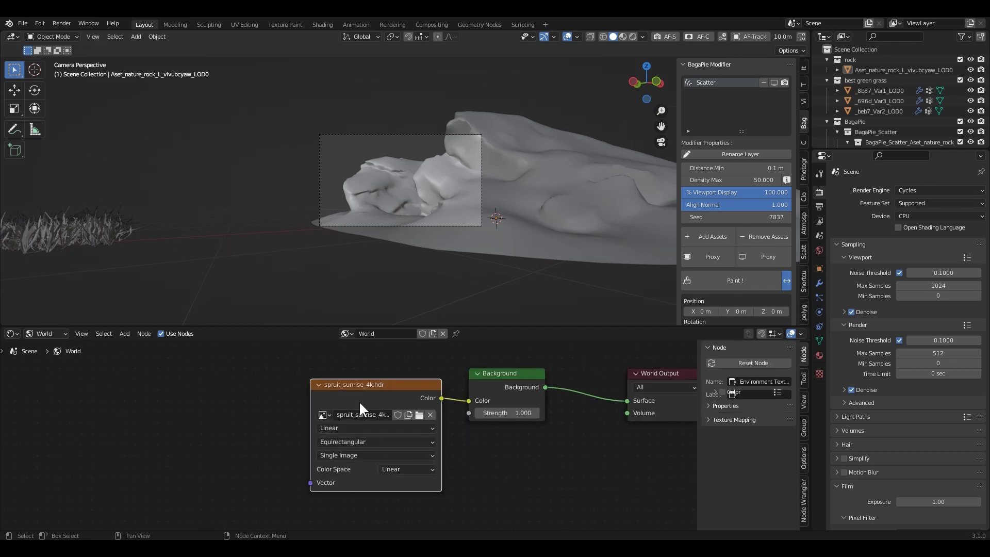
{"action": "key", "text": "ctrl+t"}
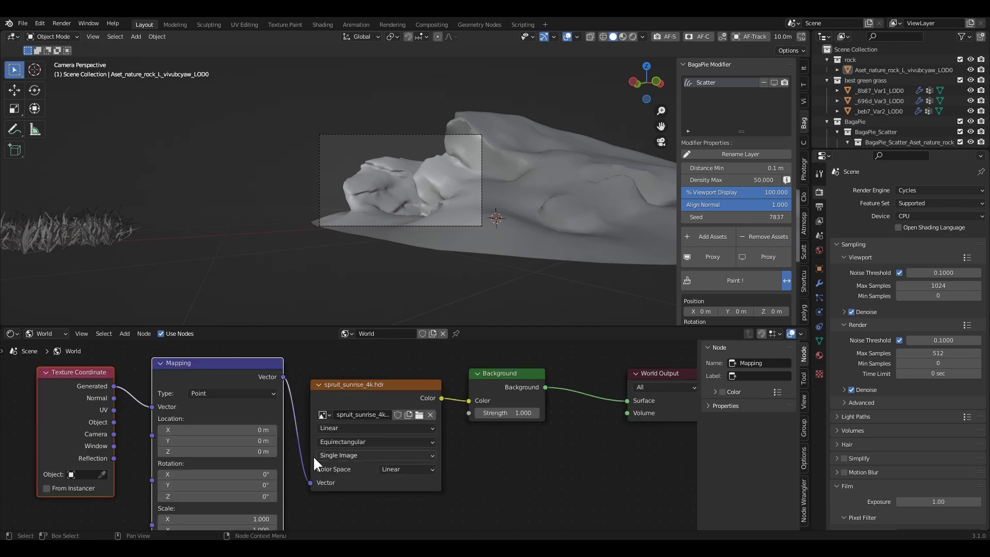
{"action": "scroll", "coordinate": [314, 456], "scroll_direction": "up", "scroll_amount": 4}
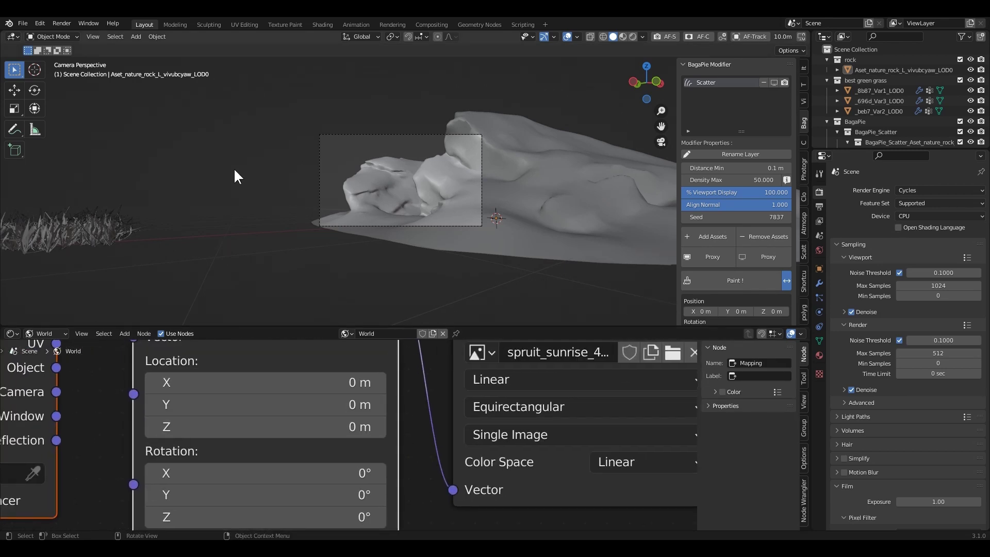
- Turn off the transparent film background and show the camera view in rendered shading
{"action": "key", "text": "n"}
{"action": "scroll", "coordinate": [593, 188], "scroll_direction": "up", "scroll_amount": 4}
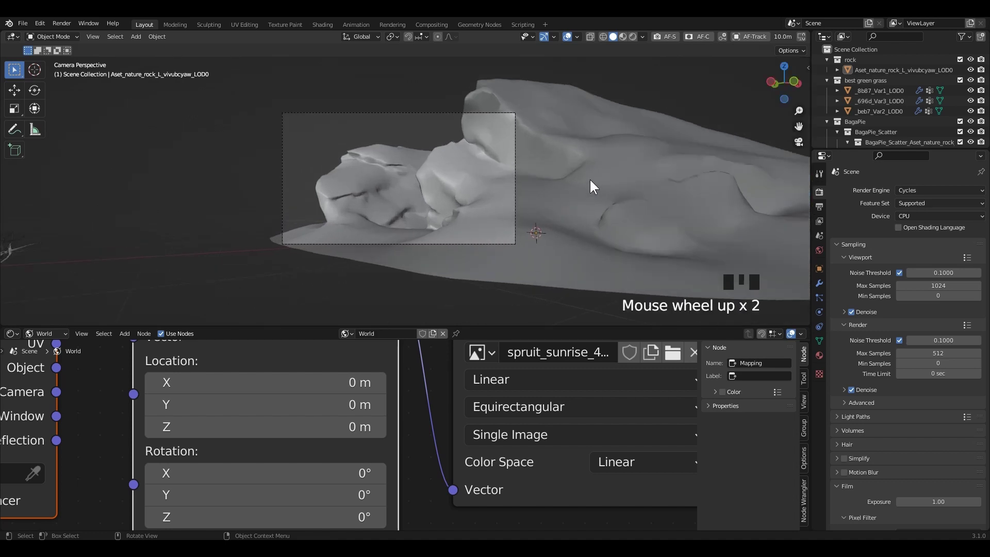
{"action": "middle_click_drag", "start_coordinate": [592, 177], "coordinate": [769, 243], "text": "shift"}
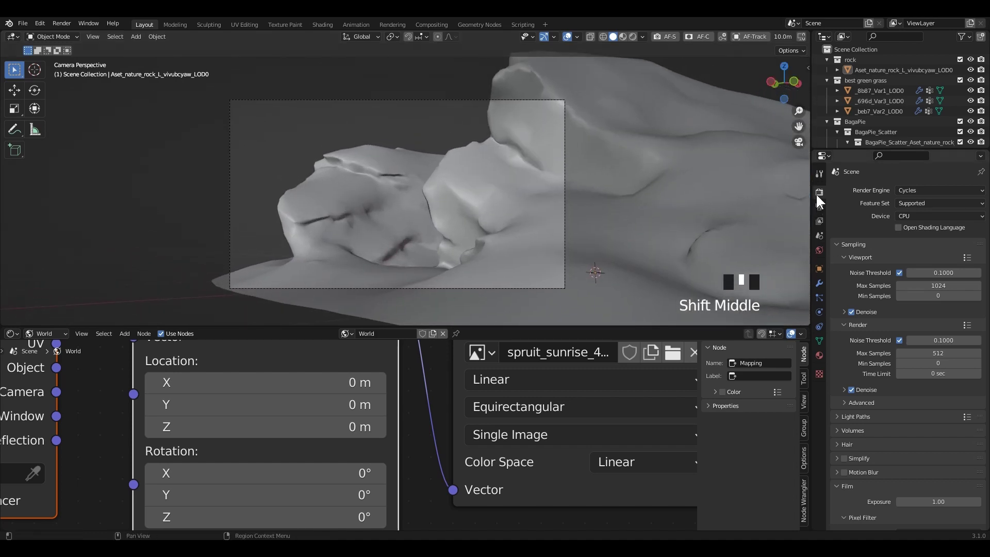
{"action": "scroll", "coordinate": [870, 415], "scroll_direction": "down", "scroll_amount": 7}
{"action": "left_click", "coordinate": [850, 417]}
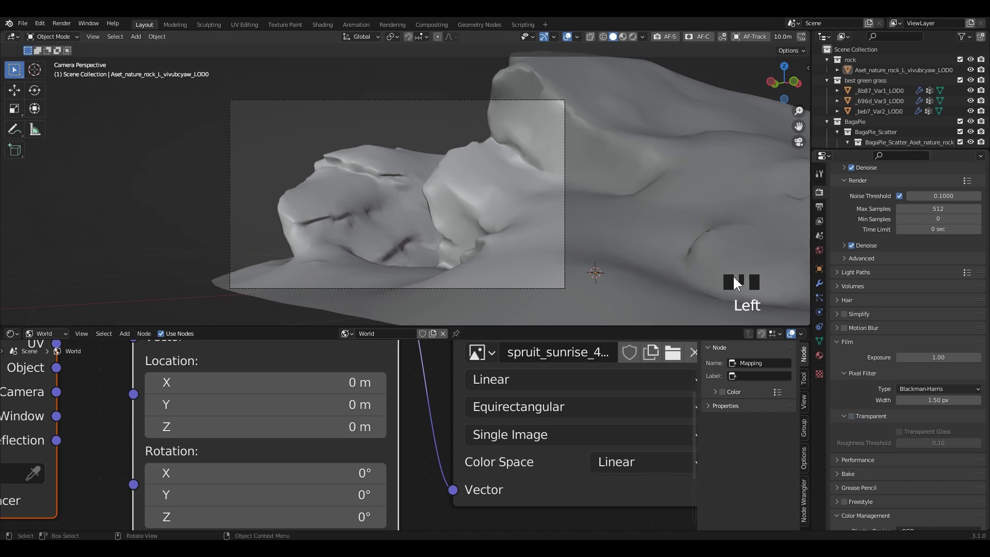
{"action": "left_click", "coordinate": [632, 36]}
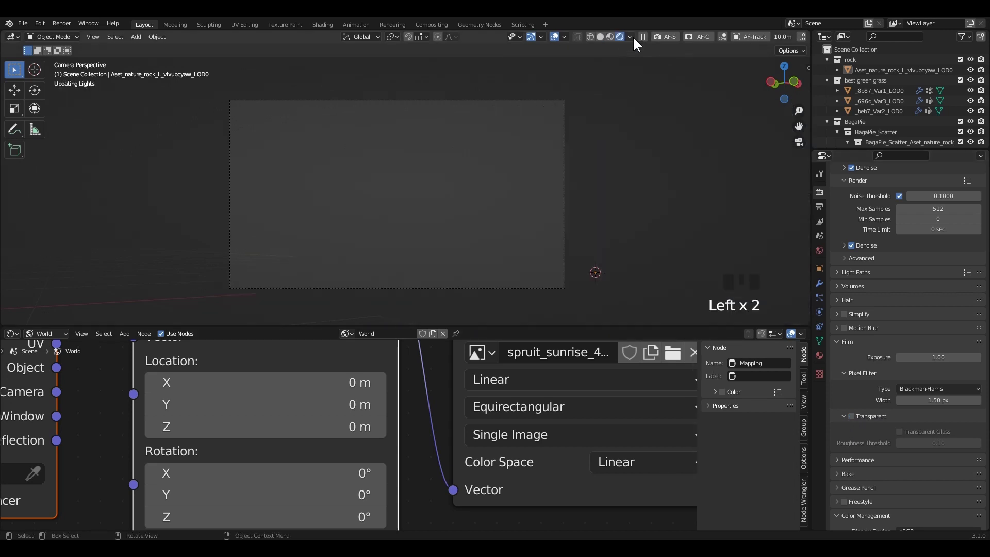
- Rotate the HDRI environment to -168° on the Mapping node's Z rotation
{"action": "scroll", "coordinate": [471, 186], "scroll_direction": "up", "scroll_amount": 1}
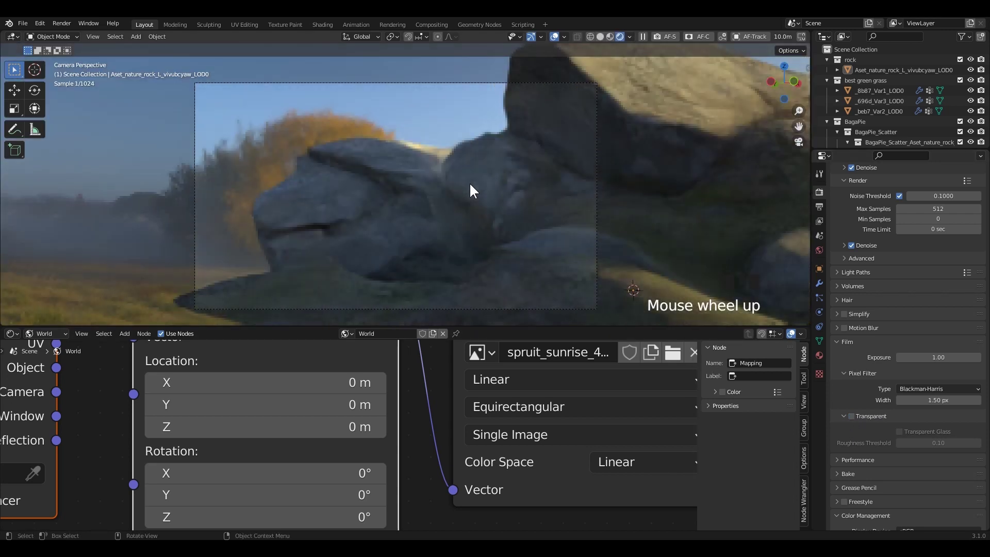
{"action": "left_click_drag", "start_coordinate": [349, 430], "coordinate": [335, 429]}
{"action": "right_click", "coordinate": [335, 430]}
{"action": "middle_click_drag", "start_coordinate": [350, 430], "coordinate": [361, 377]}
{"action": "left_click_drag", "start_coordinate": [355, 465], "coordinate": [21, 464]}
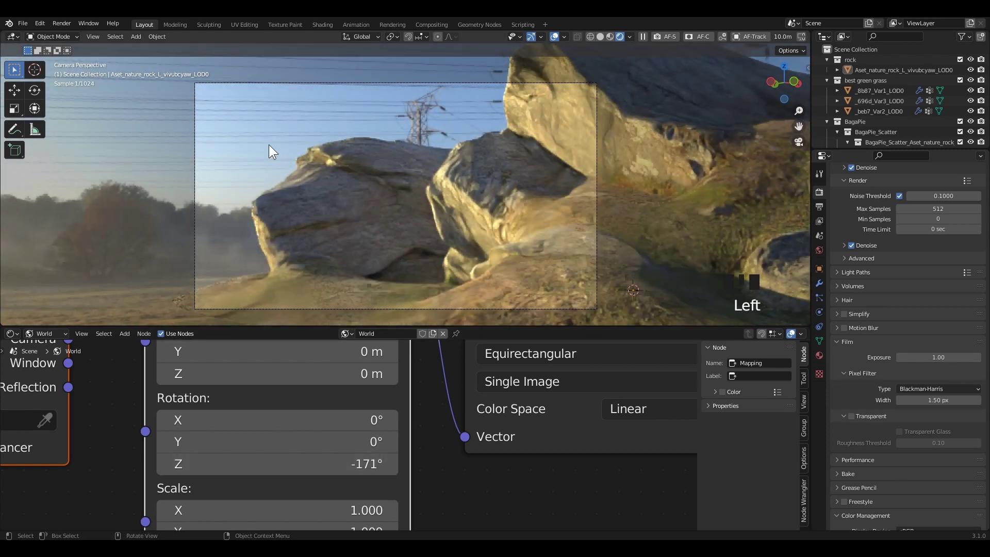
{"action": "mouse_move", "coordinate": [330, 464]}
{"action": "left_mouse_down"}
{"action": "mouse_move", "coordinate": [178, 463]}
{"action": "mouse_move", "coordinate": [325, 464]}
{"action": "left_mouse_up"}
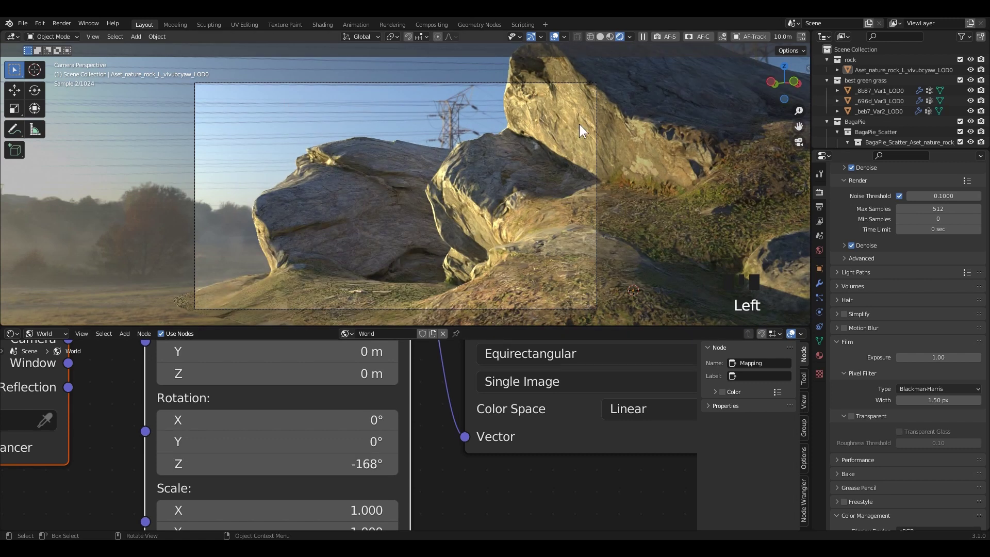
- Save the file and show the BagaPie Scatter layer's grass on the rock in the viewport
{"action": "key", "text": "ctrl+s"}
{"action": "key", "text": "n"}
{"action": "left_click", "coordinate": [775, 82]}
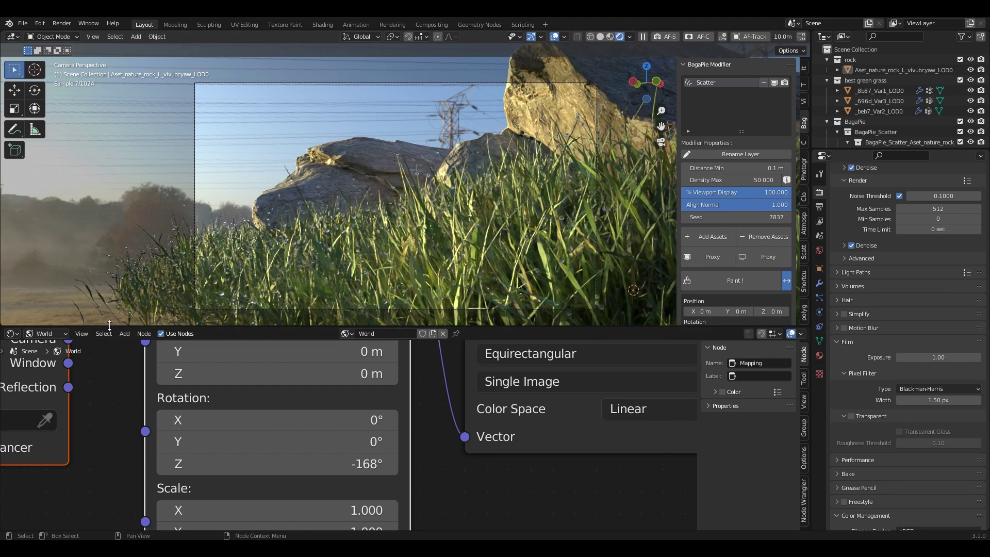
- Set the Mapping node's Z rotation to -150°, then save the file in solid shading
{"action": "left_click", "coordinate": [332, 464]}
{"action": "type", "text": "-150"}
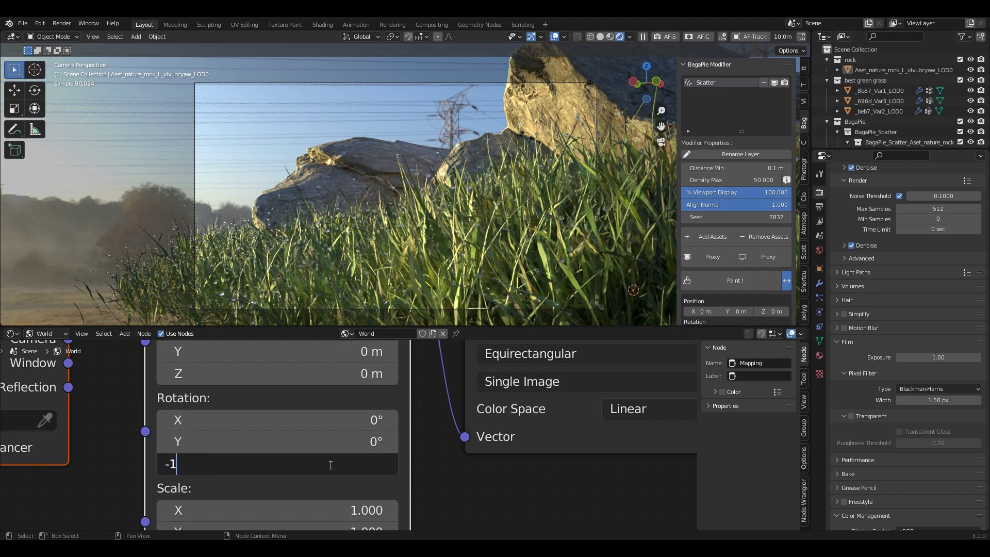
{"action": "key", "text": "Return"}
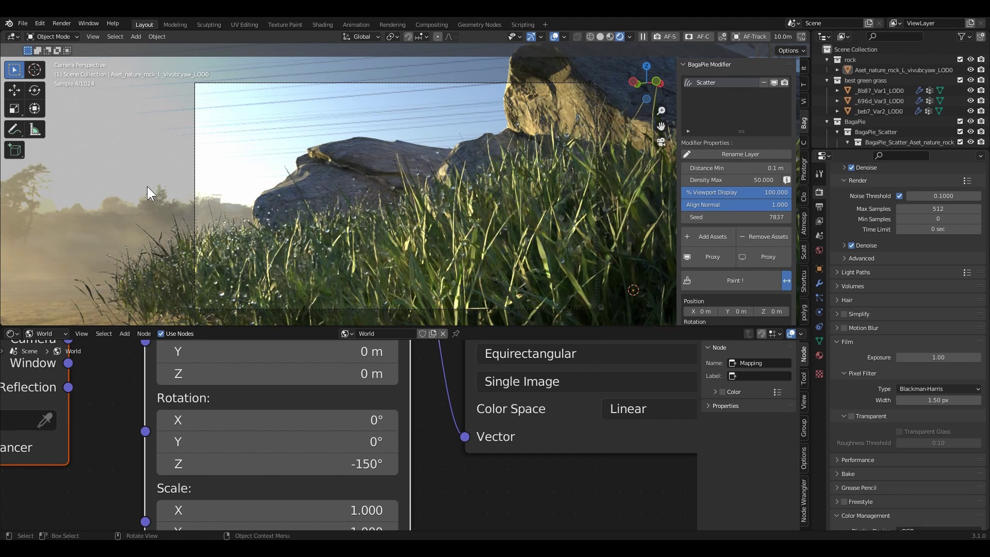
{"action": "left_click", "coordinate": [600, 37]}
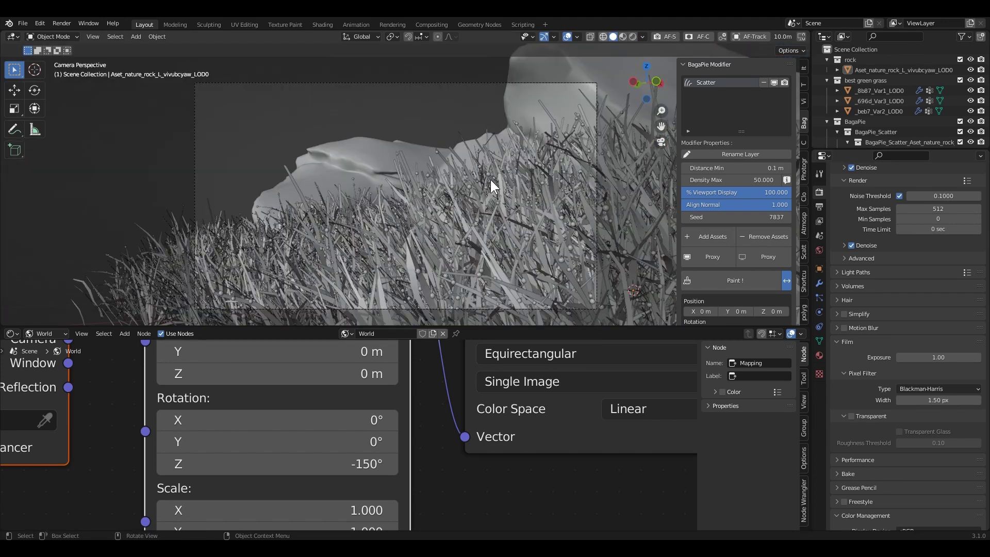
{"action": "key", "text": "ctrl+s"}
- Enlarge the 3D viewport and, in rendered shading, pick the grass near the middle of the frame as the camera's focus point
{"action": "left_click_drag", "start_coordinate": [516, 327], "coordinate": [516, 392]}
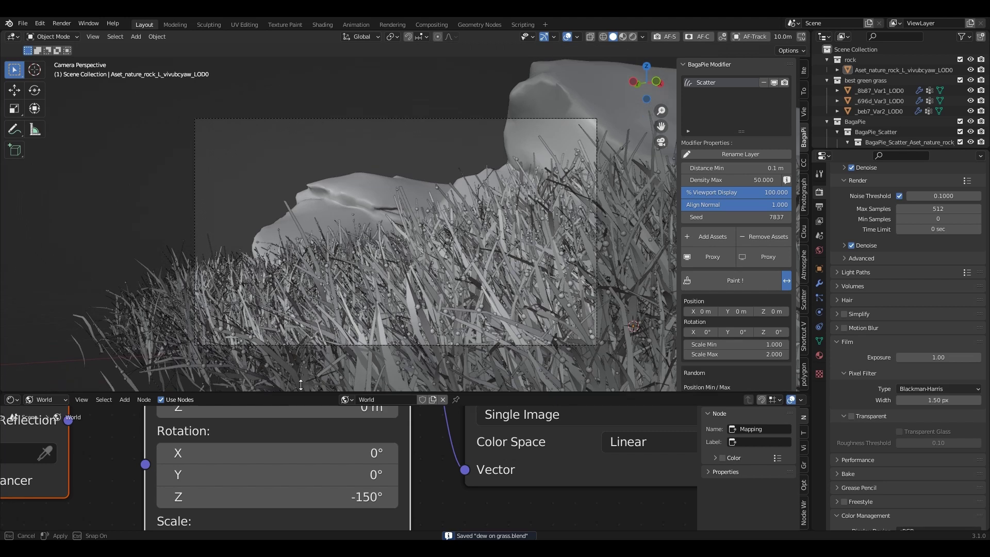
{"action": "left_click", "coordinate": [803, 192]}
{"action": "left_click", "coordinate": [633, 37]}
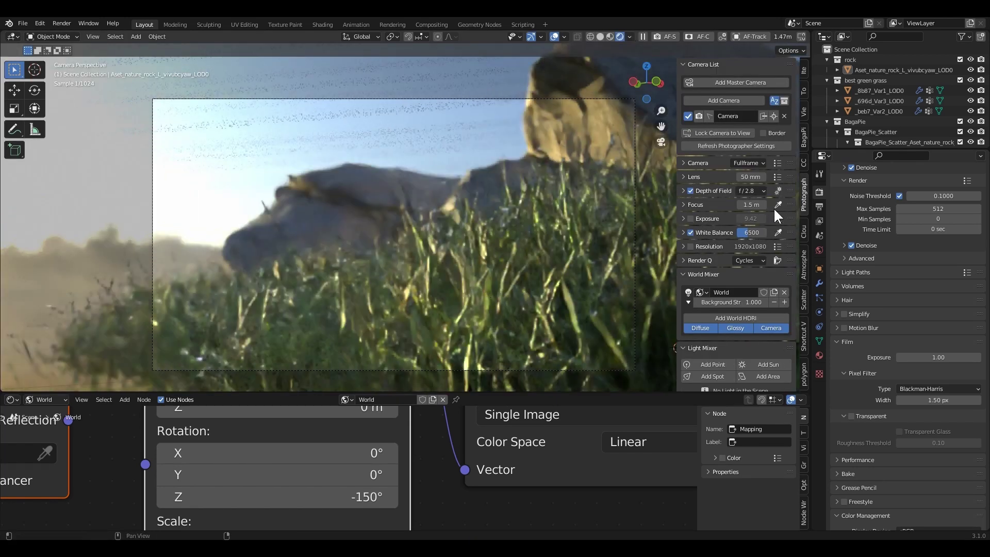
{"action": "left_click", "coordinate": [778, 204]}
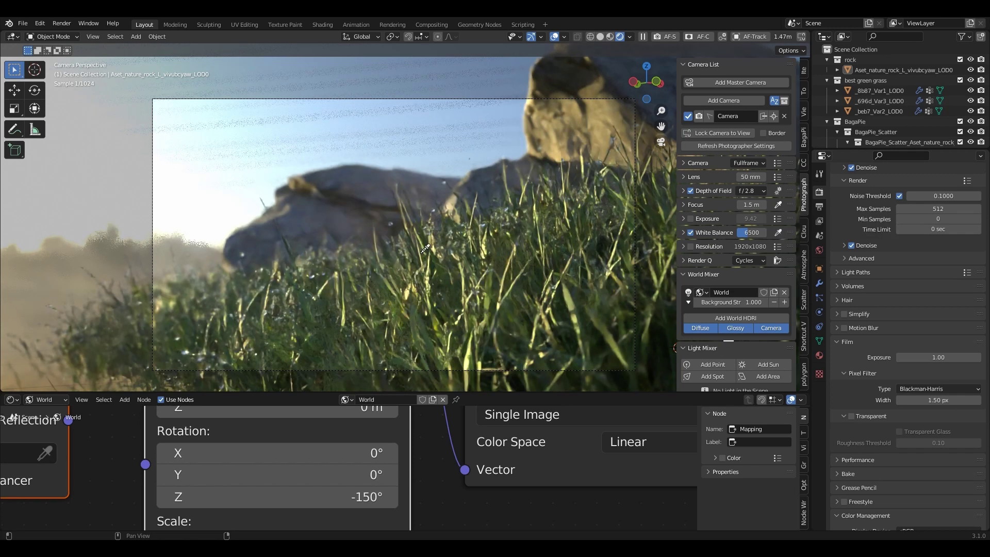
{"action": "left_click", "coordinate": [396, 260]}
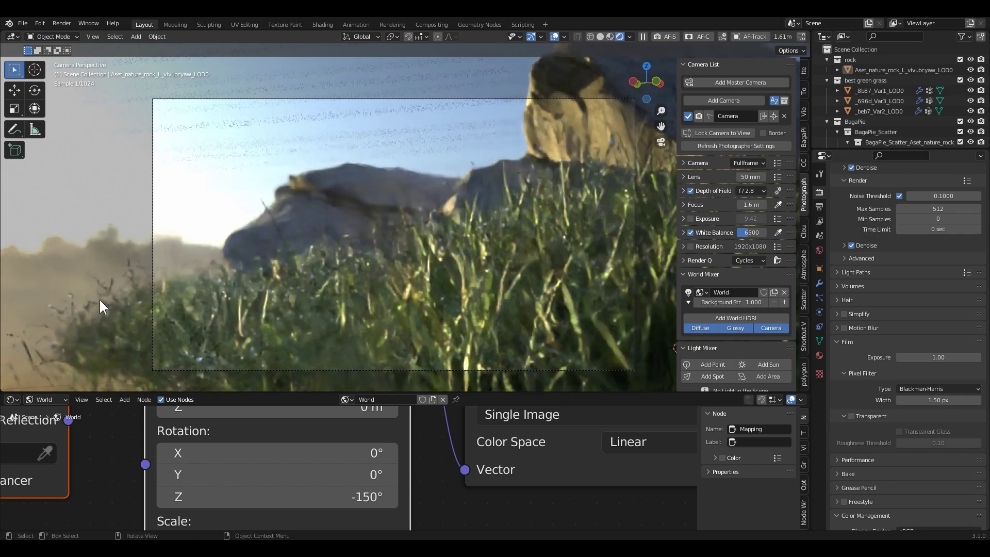
- Set the camera's depth-of-field aperture to f/1.8 and enable its exposure control
{"action": "left_click", "coordinate": [749, 190]}
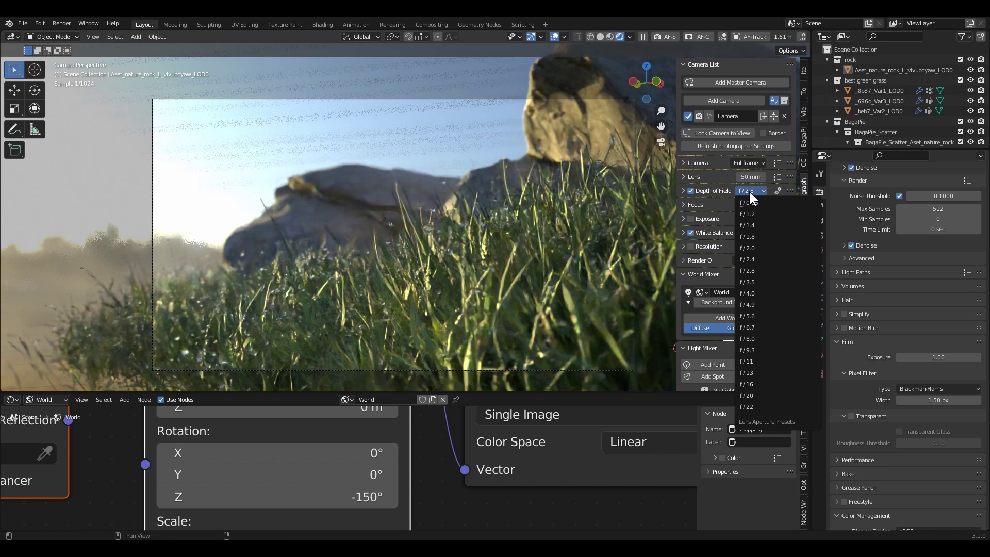
{"action": "left_click", "coordinate": [754, 237]}
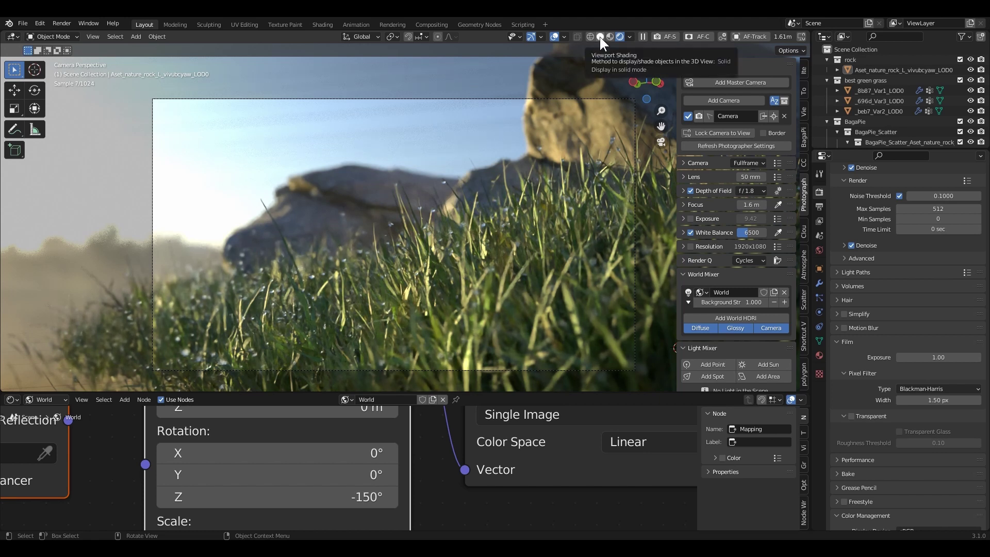
{"action": "left_click", "coordinate": [691, 218]}
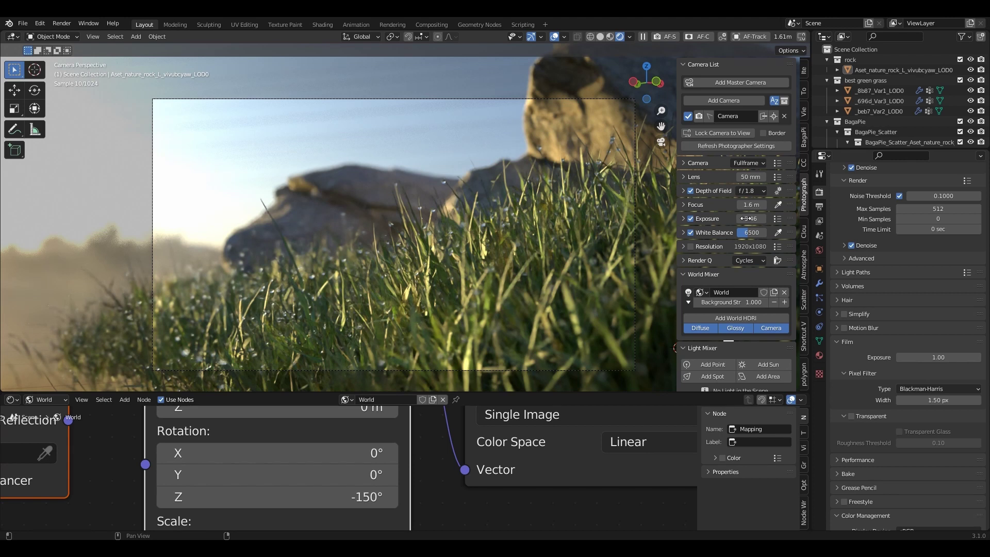
- In solid shading, select the _beb7_Var2_LOD0 grass clump away from the rock and show its vertex groups
{"action": "left_click", "coordinate": [600, 37]}
{"action": "scroll", "coordinate": [469, 156], "scroll_direction": "down", "scroll_amount": 5}
{"action": "left_click", "coordinate": [803, 133]}
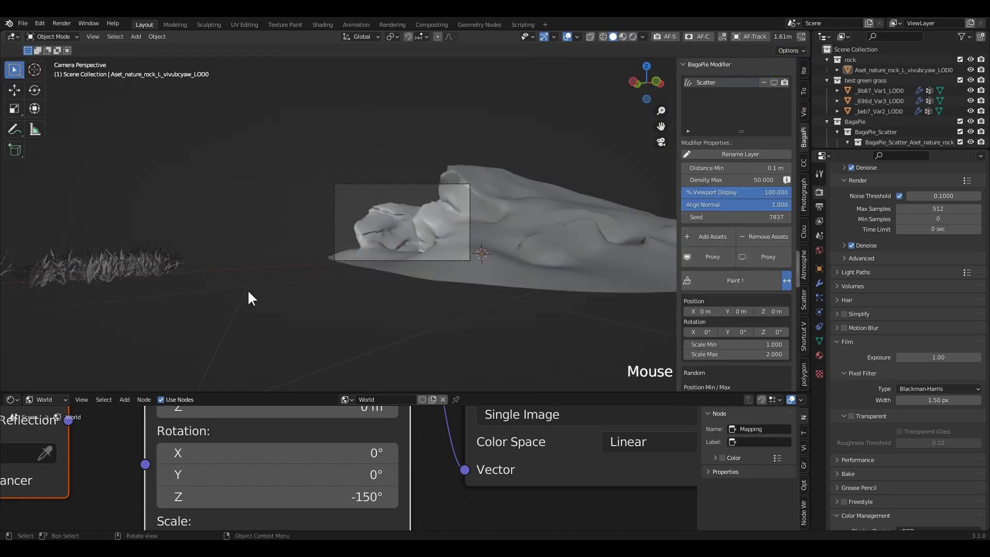
{"action": "key", "text": "KP_1"}
{"action": "scroll", "coordinate": [432, 273], "scroll_direction": "up", "scroll_amount": 6}
{"action": "middle_click_drag", "start_coordinate": [180, 203], "coordinate": [303, 266], "text": "shift"}
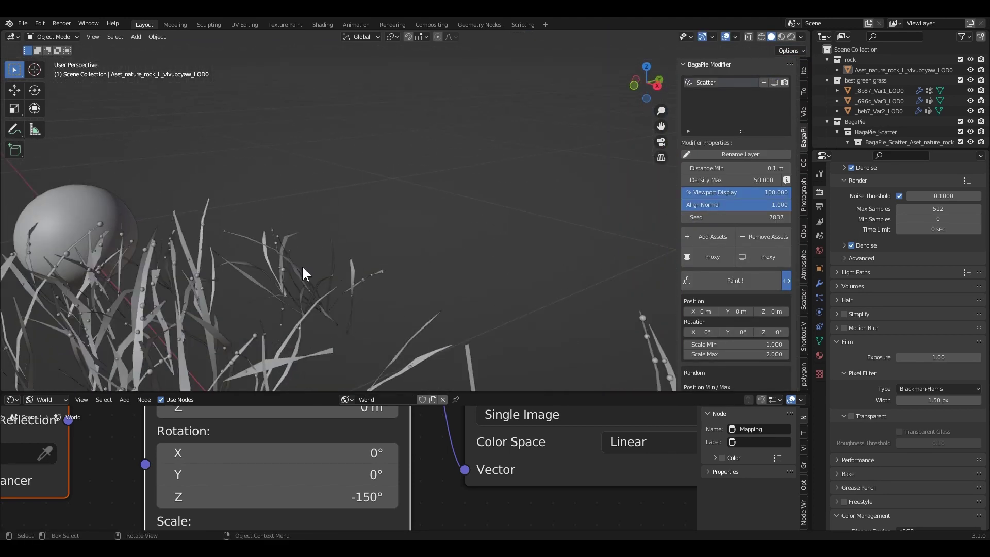
{"action": "scroll", "coordinate": [303, 273], "scroll_direction": "up", "scroll_amount": 3}
{"action": "left_click", "coordinate": [397, 290]}
{"action": "left_click", "coordinate": [819, 341]}
- Weight-paint the tall blade tips of the _beb7_Var2_LOD0 clump at weight 1.000 and return to Object Mode
{"action": "left_click", "coordinate": [51, 36]}
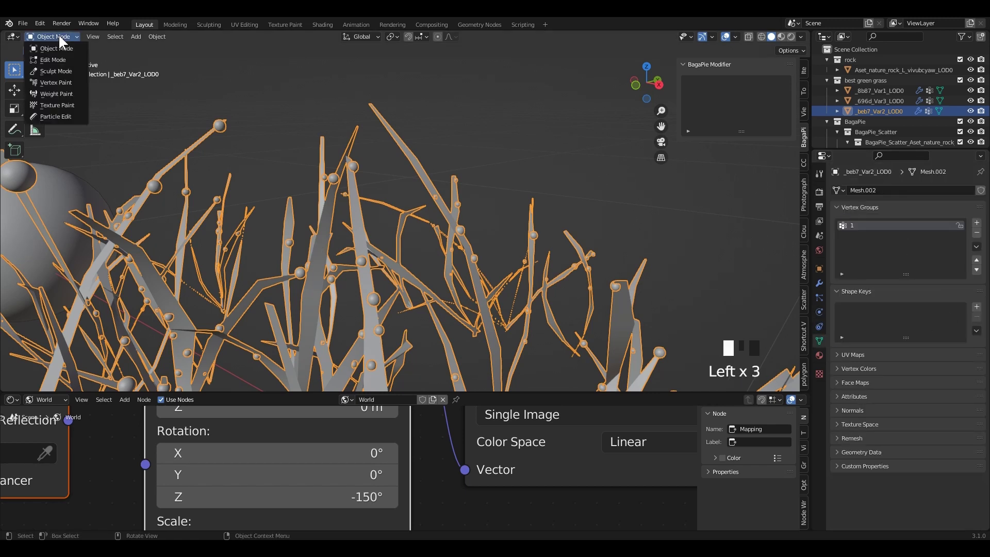
{"action": "left_click", "coordinate": [56, 94]}
{"action": "left_click_drag", "start_coordinate": [390, 126], "coordinate": [405, 150]}
{"action": "left_click", "coordinate": [32, 50]}
{"action": "left_click", "coordinate": [49, 83]}
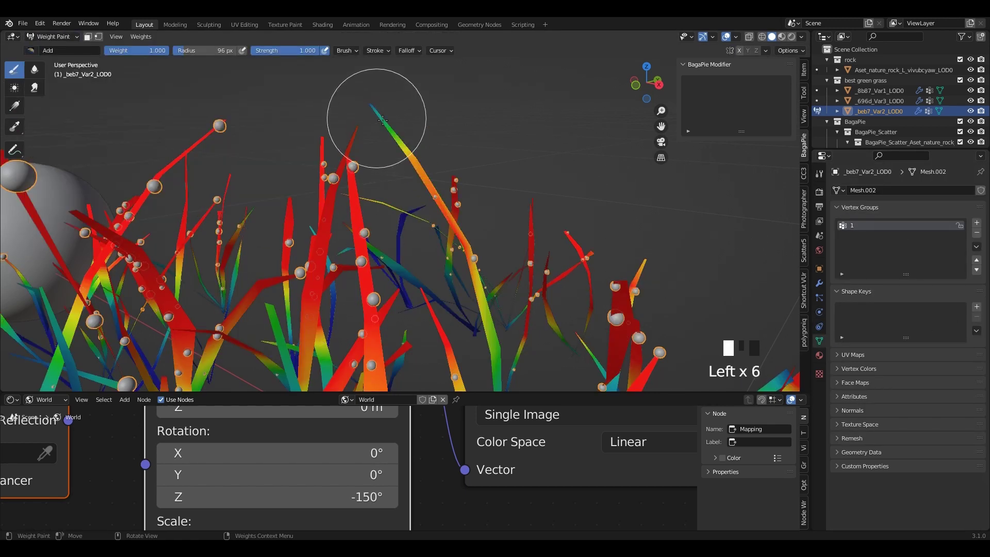
{"action": "left_click", "coordinate": [381, 119]}
{"action": "left_click", "coordinate": [372, 113]}
{"action": "left_click", "coordinate": [375, 114]}
{"action": "left_click", "coordinate": [381, 116]}
{"action": "left_click", "coordinate": [389, 139]}
{"action": "left_click", "coordinate": [353, 138]}
{"action": "left_click", "coordinate": [349, 136]}
{"action": "left_click", "coordinate": [50, 37]}
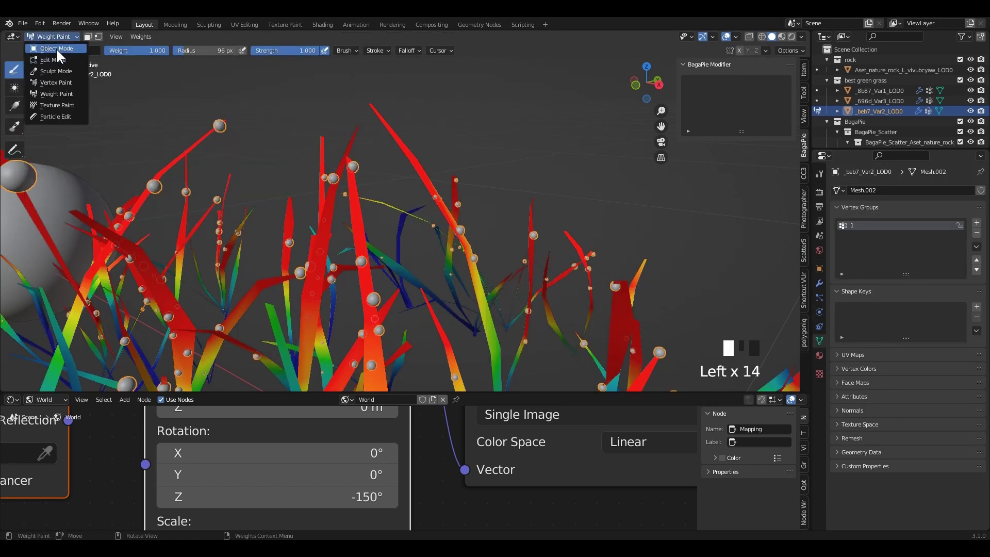
{"action": "left_click", "coordinate": [56, 48]}
- Set the hair particle number of the _beb7_Var2_LOD0 clump to 250 and view its droplets
{"action": "left_click", "coordinate": [819, 297]}
{"action": "left_click", "coordinate": [931, 292]}
{"action": "type", "text": "1"}
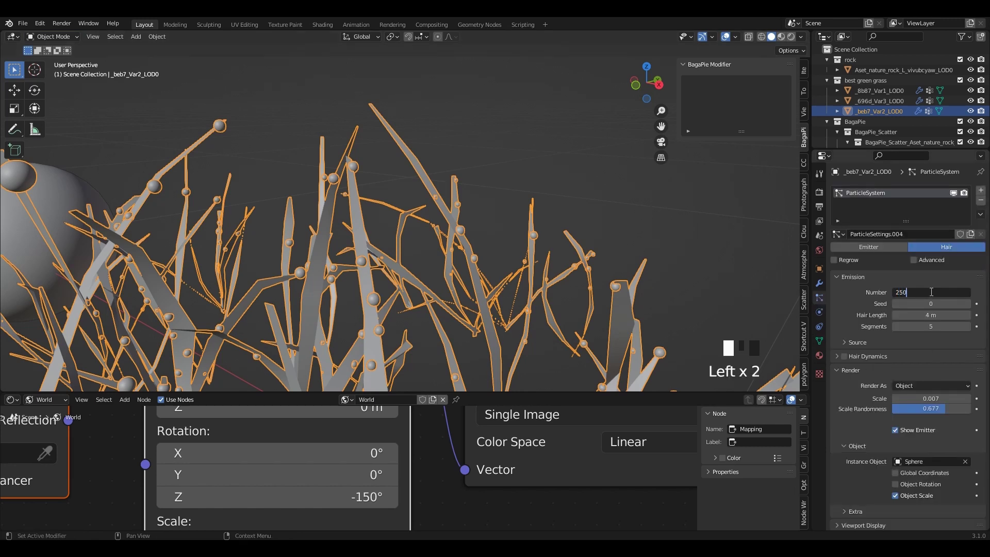
{"action": "key", "text": "Return"}
{"action": "left_click", "coordinate": [688, 309]}
{"action": "scroll", "coordinate": [593, 206], "scroll_direction": "down", "scroll_amount": 2}
{"action": "middle_click_drag", "start_coordinate": [578, 187], "coordinate": [516, 191]}
{"action": "scroll", "coordinate": [391, 206], "scroll_direction": "up", "scroll_amount": 2}
{"action": "left_click", "coordinate": [392, 205]}
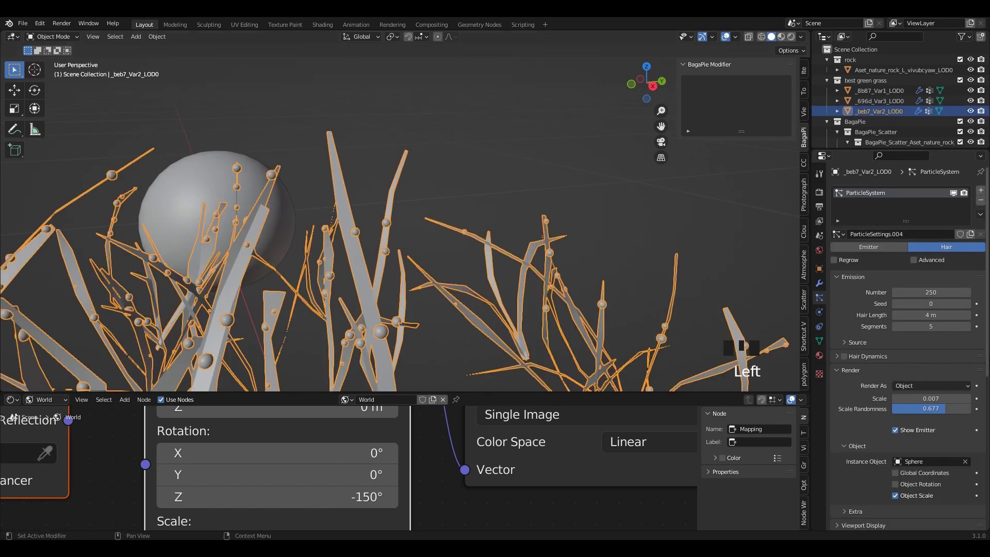
- Try a hair particle number of 274 on the clump, then restore it to 250
{"action": "left_click_drag", "start_coordinate": [932, 292], "coordinate": [956, 292]}
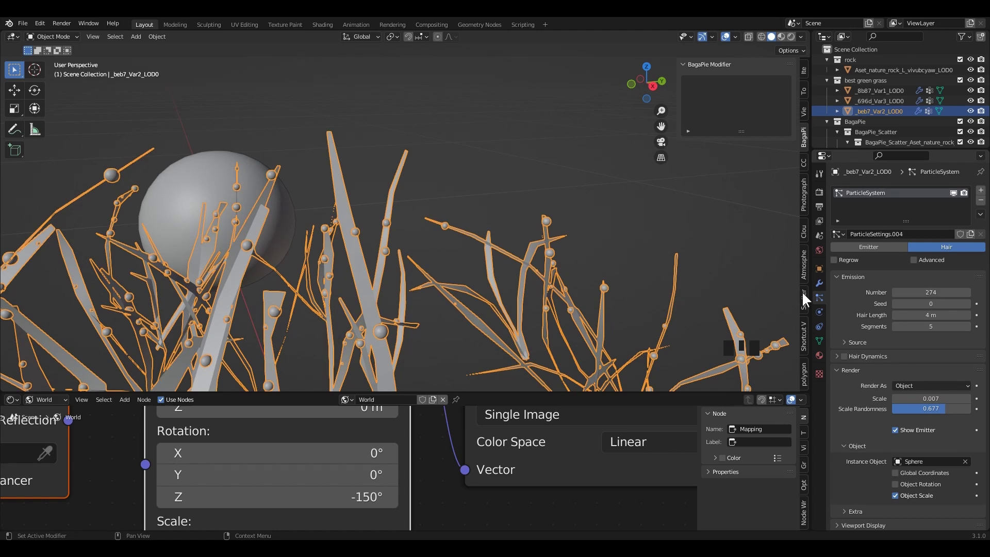
{"action": "scroll", "coordinate": [548, 304], "scroll_direction": "down", "scroll_amount": 3}
{"action": "scroll", "coordinate": [548, 304], "scroll_direction": "up", "scroll_amount": 3}
{"action": "left_click", "coordinate": [928, 293]}
{"action": "type", "text": "250"}
{"action": "key", "text": "Return"}
- Weight-paint the upper blades of the _8b87_Var1_LOD0 clump at weight 1.000 and return to Object Mode
{"action": "scroll", "coordinate": [546, 238], "scroll_direction": "down", "scroll_amount": 4}
{"action": "middle_click_drag", "start_coordinate": [547, 239], "coordinate": [492, 237], "text": "shift"}
{"action": "scroll", "coordinate": [496, 230], "scroll_direction": "down", "scroll_amount": 2}
{"action": "scroll", "coordinate": [536, 219], "scroll_direction": "up", "scroll_amount": 5}
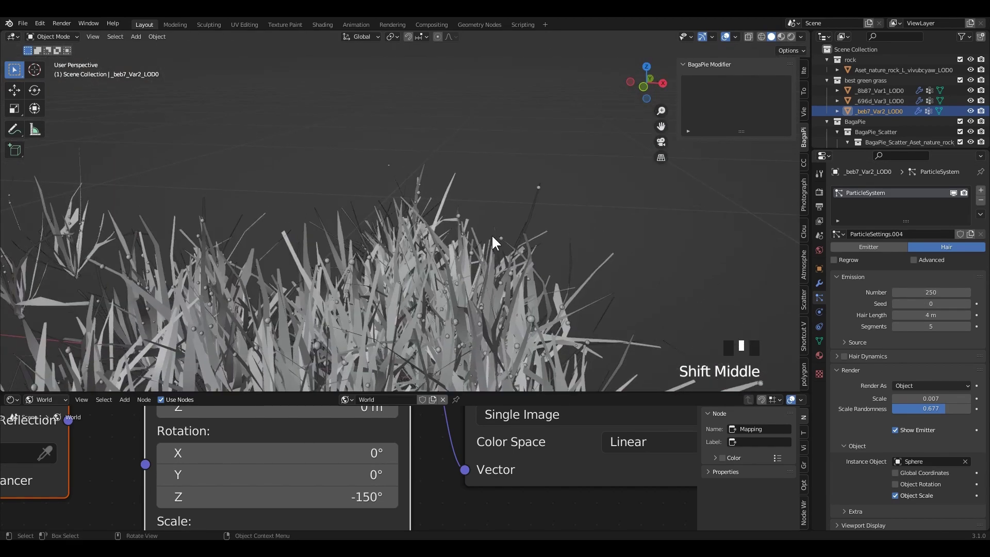
{"action": "scroll", "coordinate": [469, 227], "scroll_direction": "up", "scroll_amount": 3}
{"action": "left_click", "coordinate": [469, 234]}
{"action": "left_click", "coordinate": [47, 36]}
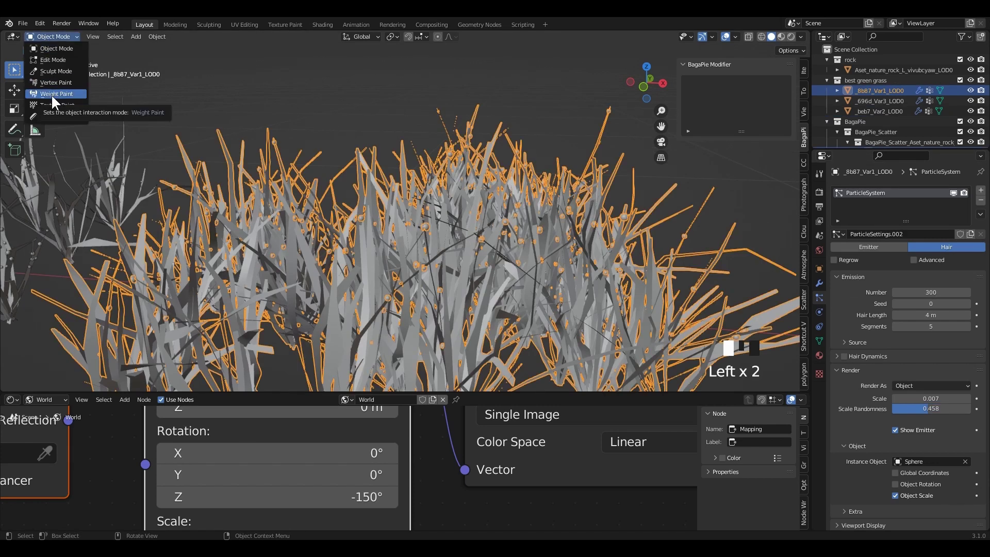
{"action": "left_click", "coordinate": [54, 94]}
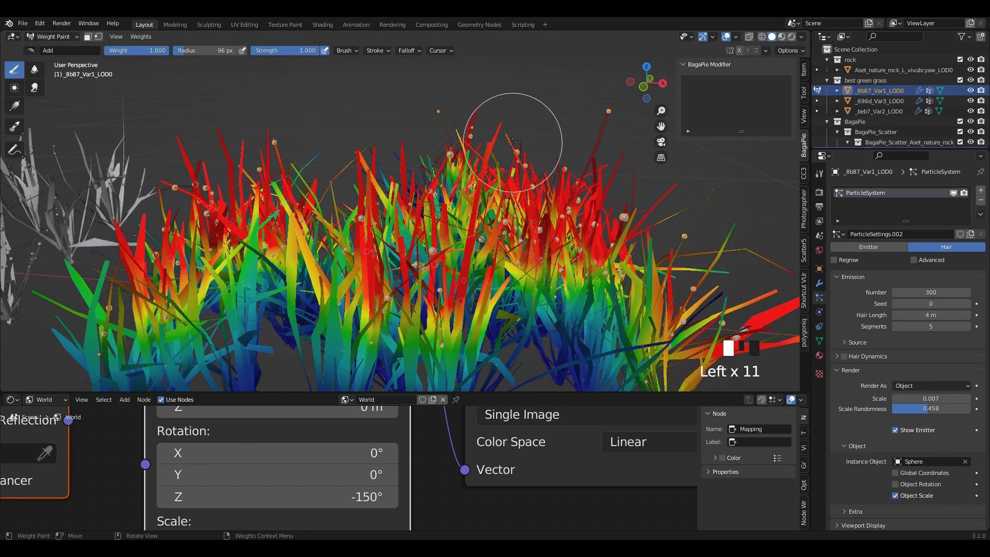
{"action": "left_click", "coordinate": [487, 139]}
{"action": "left_click", "coordinate": [430, 189]}
{"action": "left_click", "coordinate": [728, 232]}
{"action": "left_click", "coordinate": [444, 181]}
{"action": "left_click", "coordinate": [402, 165]}
{"action": "left_click", "coordinate": [366, 151]}
{"action": "left_click", "coordinate": [53, 36]}
{"action": "left_click", "coordinate": [54, 49]}
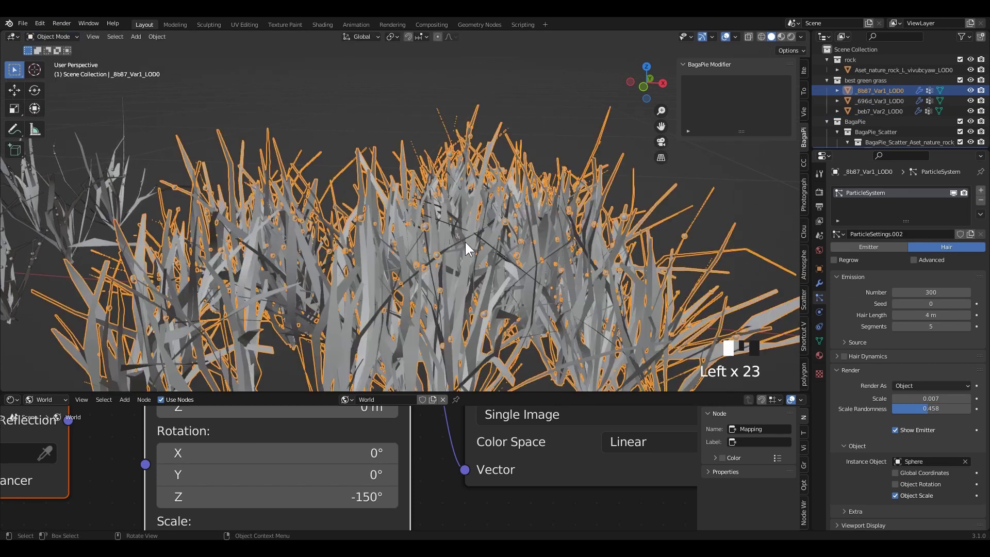
- Expand the particle source settings of the _8b87_Var1_LOD0 clump and adjust what its droplets emit from
{"action": "scroll", "coordinate": [871, 437], "scroll_direction": "down", "scroll_amount": 10}
{"action": "scroll", "coordinate": [870, 436], "scroll_direction": "up", "scroll_amount": 4}
{"action": "left_click", "coordinate": [854, 401]}
{"action": "left_click", "coordinate": [854, 401]}
{"action": "scroll", "coordinate": [855, 396], "scroll_direction": "up", "scroll_amount": 5}
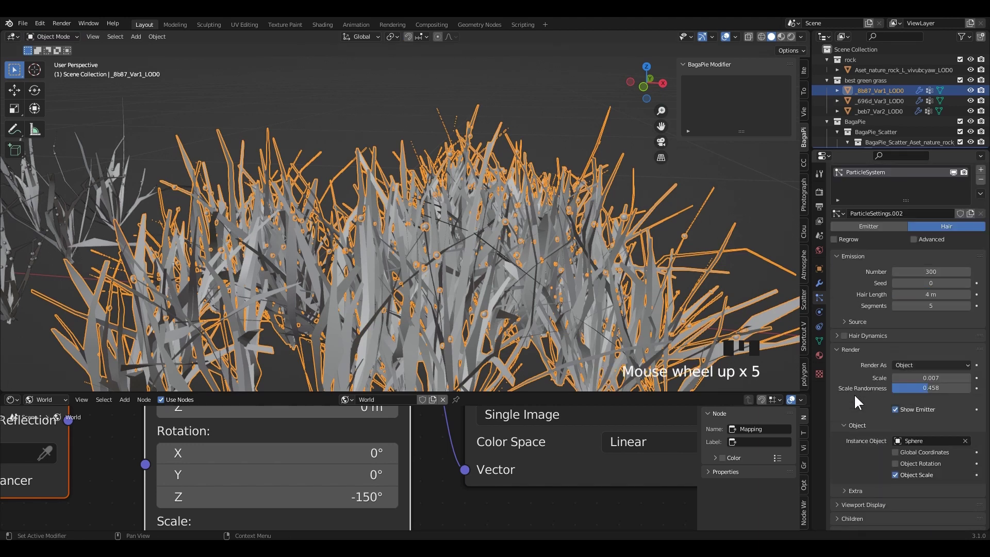
{"action": "left_click", "coordinate": [849, 341]}
{"action": "left_click", "coordinate": [915, 358]}
{"action": "middle_click_drag", "start_coordinate": [435, 104], "coordinate": [461, 183], "text": "shift"}
{"action": "left_click", "coordinate": [367, 182]}
{"action": "left_click", "coordinate": [926, 358]}
{"action": "left_click", "coordinate": [920, 381]}
{"action": "left_click", "coordinate": [588, 229]}
- Make the _beb7_Var2_LOD0 clump's droplet particles emit from vertices
{"action": "middle_click_drag", "start_coordinate": [175, 232], "coordinate": [475, 253], "text": "shift"}
{"action": "scroll", "coordinate": [475, 254], "scroll_direction": "up", "scroll_amount": 3}
{"action": "left_click", "coordinate": [470, 258]}
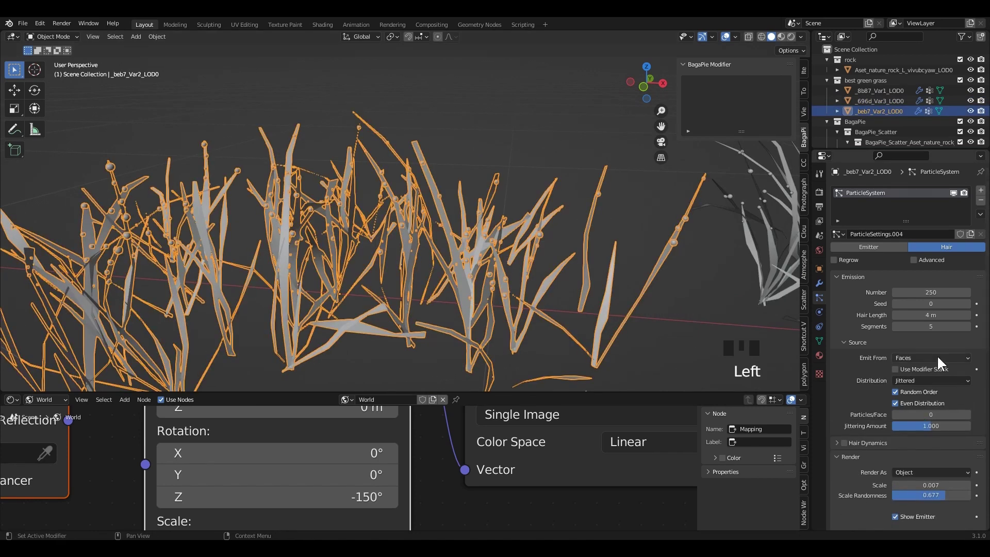
{"action": "left_click", "coordinate": [939, 363]}
{"action": "left_click", "coordinate": [928, 353]}
- Check the vertex group settings of the _beb7_Var2_LOD0 clump in Edit Mode, then return to Object Mode
{"action": "middle_click_drag", "start_coordinate": [527, 137], "coordinate": [344, 240]}
{"action": "key", "text": "Tab"}
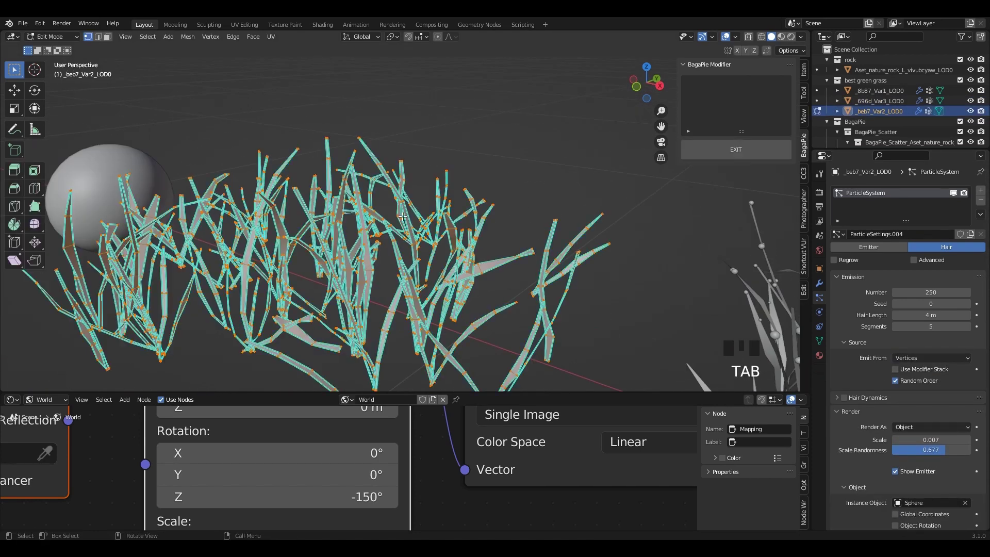
{"action": "left_click", "coordinate": [819, 341]}
{"action": "left_click", "coordinate": [890, 285]}
{"action": "key", "text": "Tab"}
{"action": "left_click", "coordinate": [548, 260]}
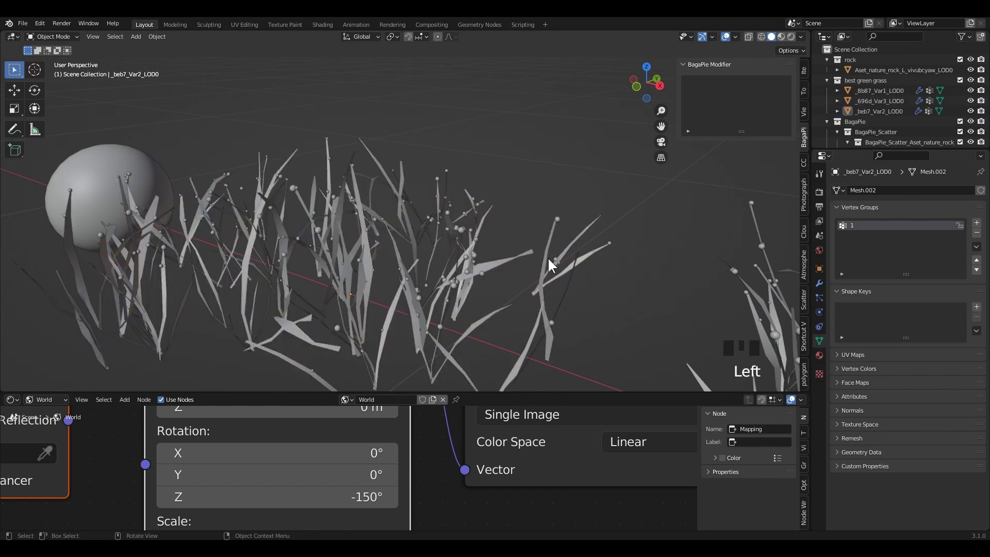
- In front view, select the vertices of the _beb7_Var2_LOD0 clump's vertex group 1 and examine the droplet coverage in Object Mode
{"action": "key", "text": "KP_1"}
{"action": "middle_click_drag", "start_coordinate": [550, 259], "coordinate": [438, 309], "text": "shift"}
{"action": "scroll", "coordinate": [440, 289], "scroll_direction": "up", "scroll_amount": 3}
{"action": "left_click", "coordinate": [441, 260]}
{"action": "key", "text": "Tab"}
{"action": "left_click", "coordinate": [604, 335]}
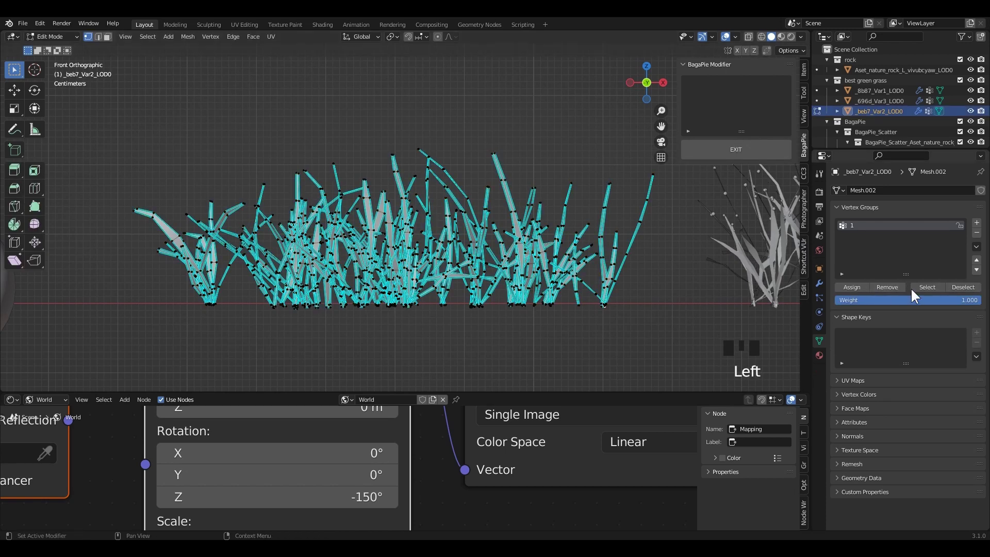
{"action": "left_click", "coordinate": [921, 288]}
{"action": "scroll", "coordinate": [438, 232], "scroll_direction": "up", "scroll_amount": 1}
{"action": "middle_click_drag", "start_coordinate": [438, 232], "coordinate": [401, 240], "text": "shift"}
{"action": "scroll", "coordinate": [413, 248], "scroll_direction": "down", "scroll_amount": 1}
{"action": "key", "text": "Tab"}
{"action": "middle_click_drag", "start_coordinate": [525, 249], "coordinate": [499, 253], "text": "shift"}
{"action": "left_click", "coordinate": [480, 160]}
{"action": "left_click", "coordinate": [55, 38]}
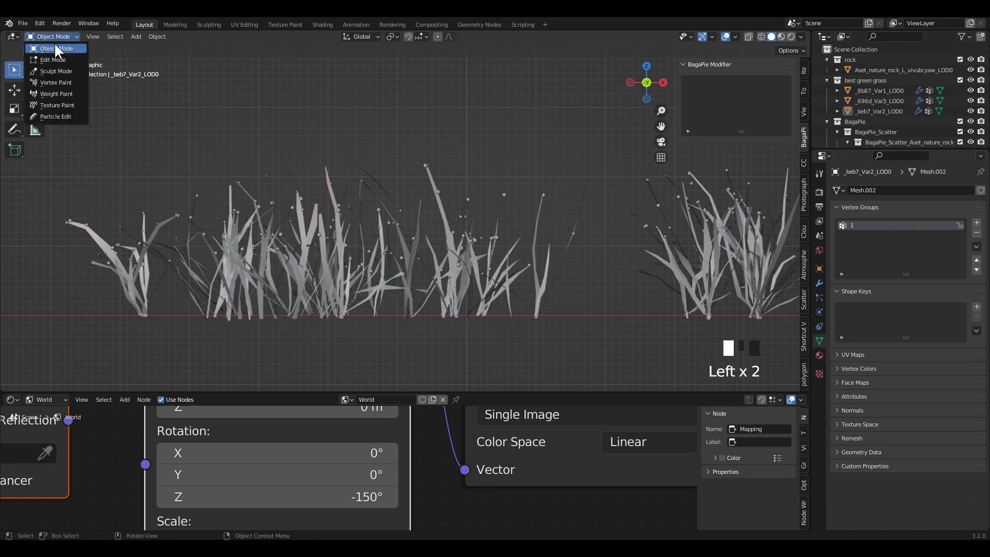
{"action": "left_click", "coordinate": [57, 49]}
- Return to the camera view, select the rock and show its BagaPie Scatter grass in the viewport
{"action": "scroll", "coordinate": [256, 137], "scroll_direction": "down", "scroll_amount": 1}
{"action": "key", "text": "KP_0"}
{"action": "scroll", "coordinate": [420, 232], "scroll_direction": "up", "scroll_amount": 7}
{"action": "middle_click_drag", "start_coordinate": [420, 232], "coordinate": [802, 203], "text": "shift"}
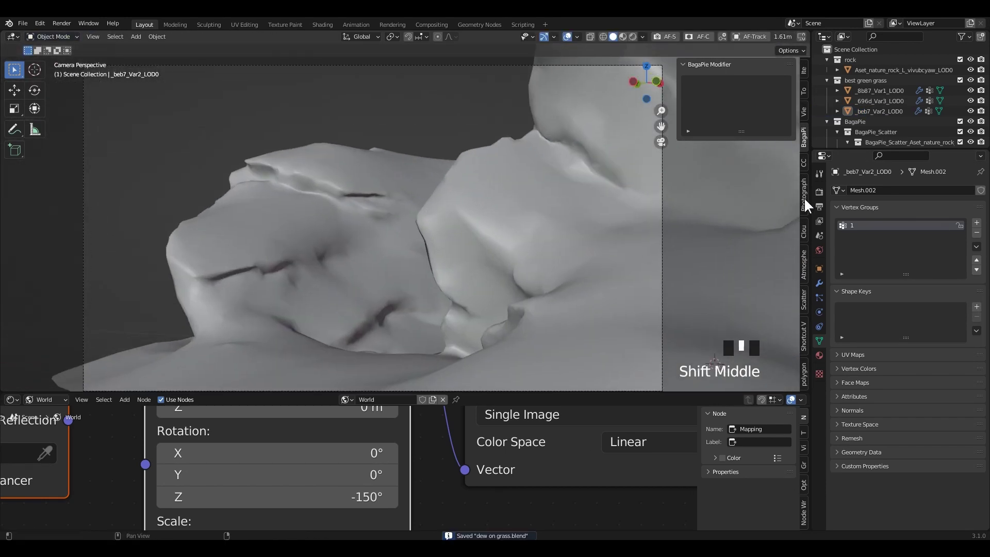
{"action": "left_click", "coordinate": [468, 320]}
{"action": "left_click", "coordinate": [773, 83]}
{"action": "left_click", "coordinate": [418, 114]}
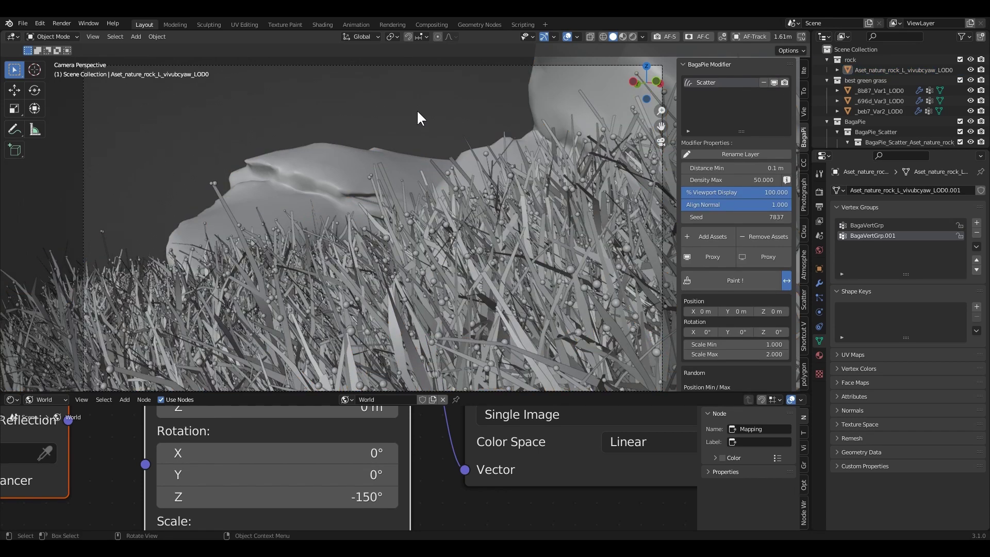
- Preview the dewy grass in rendered shading, save the file and return to solid shading
{"action": "left_click", "coordinate": [633, 36]}
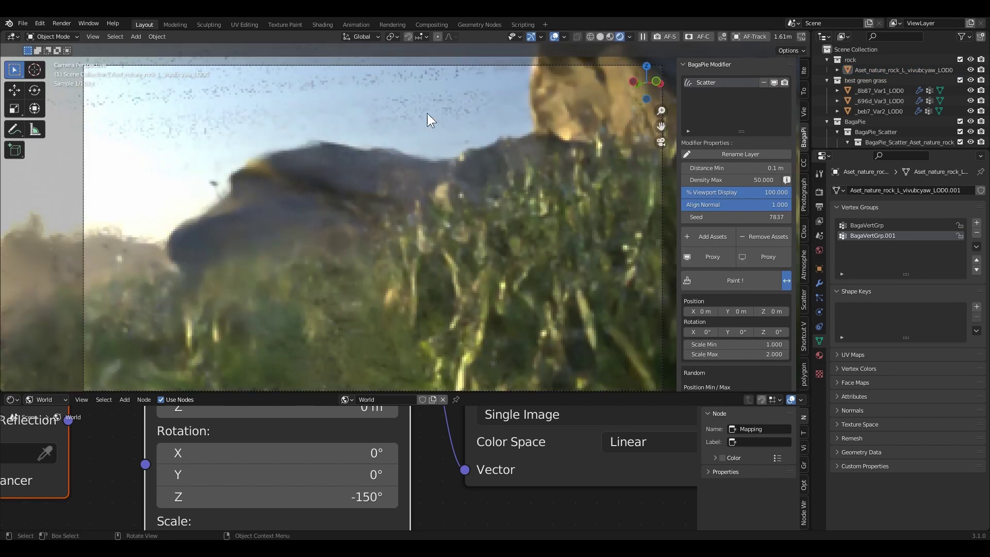
{"action": "key", "text": "ctrl+s"}
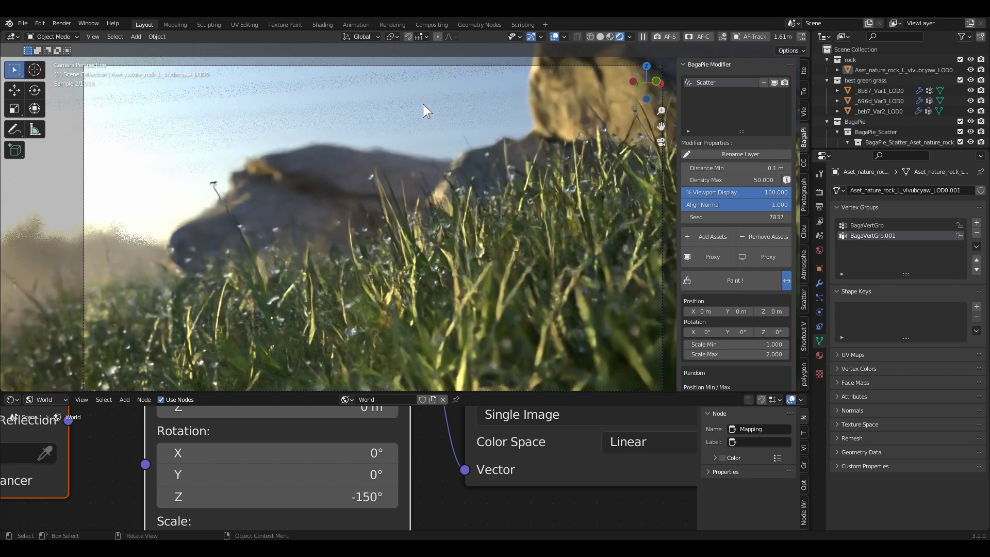
{"action": "scroll", "coordinate": [423, 103], "scroll_direction": "down", "scroll_amount": 1}
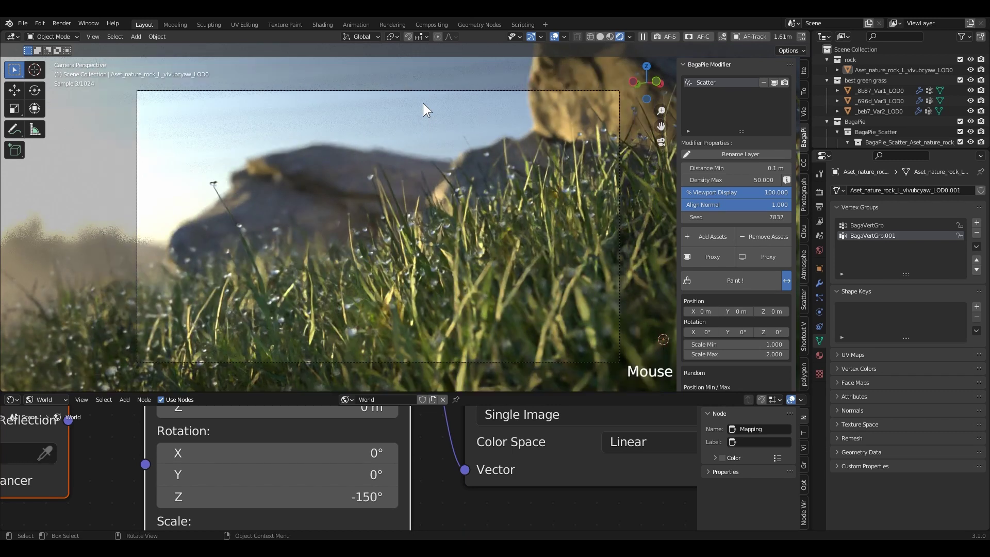
{"action": "scroll", "coordinate": [423, 102], "scroll_direction": "up", "scroll_amount": 1}
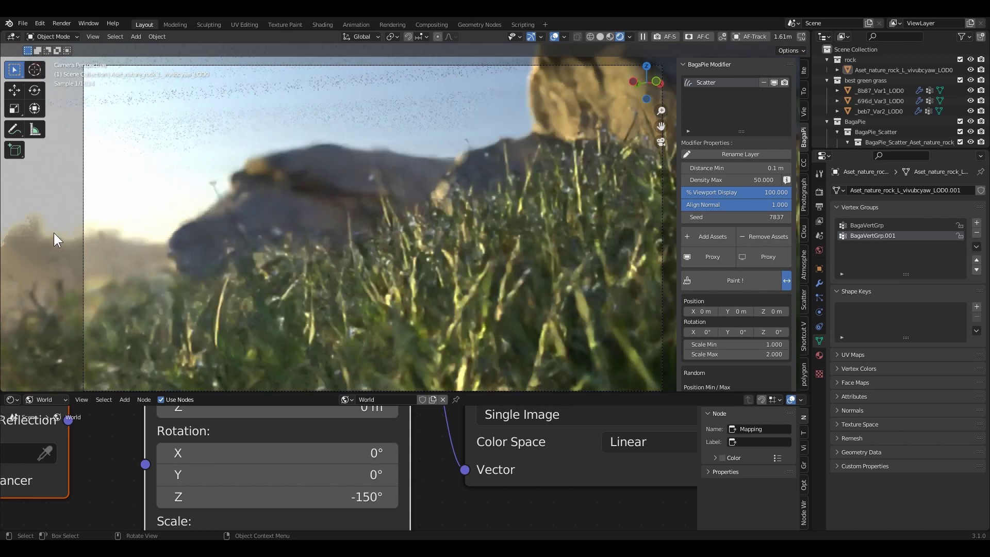
{"action": "key", "text": "n"}
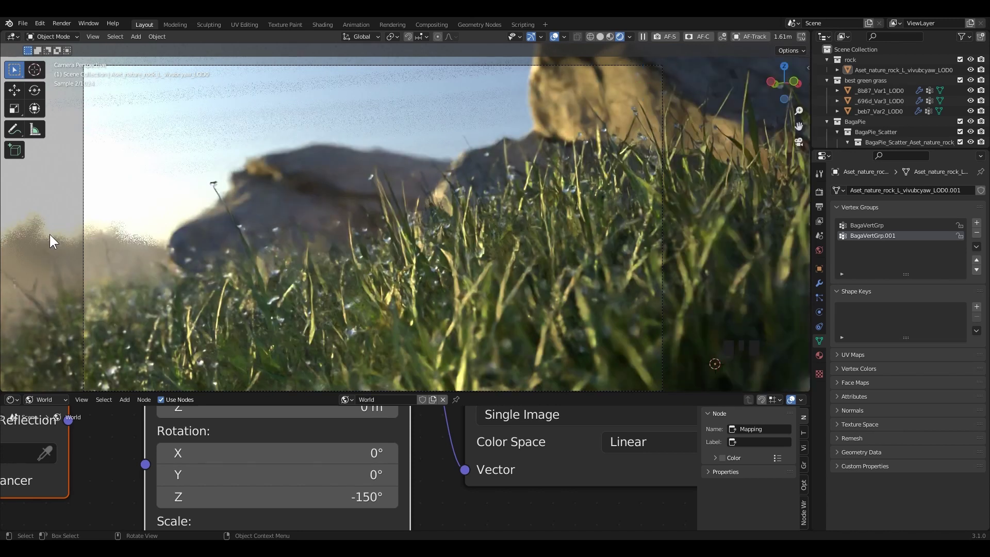
{"action": "left_click", "coordinate": [600, 37]}
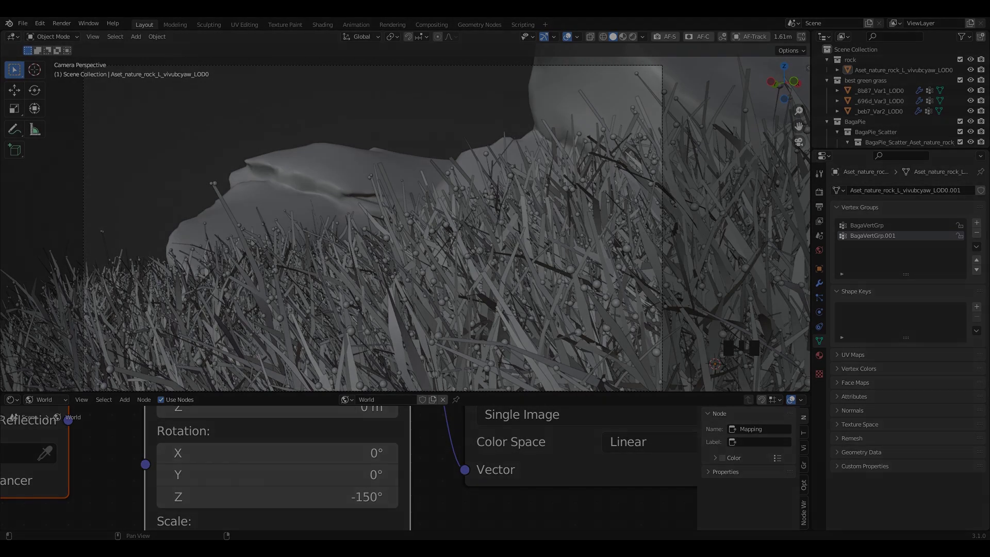